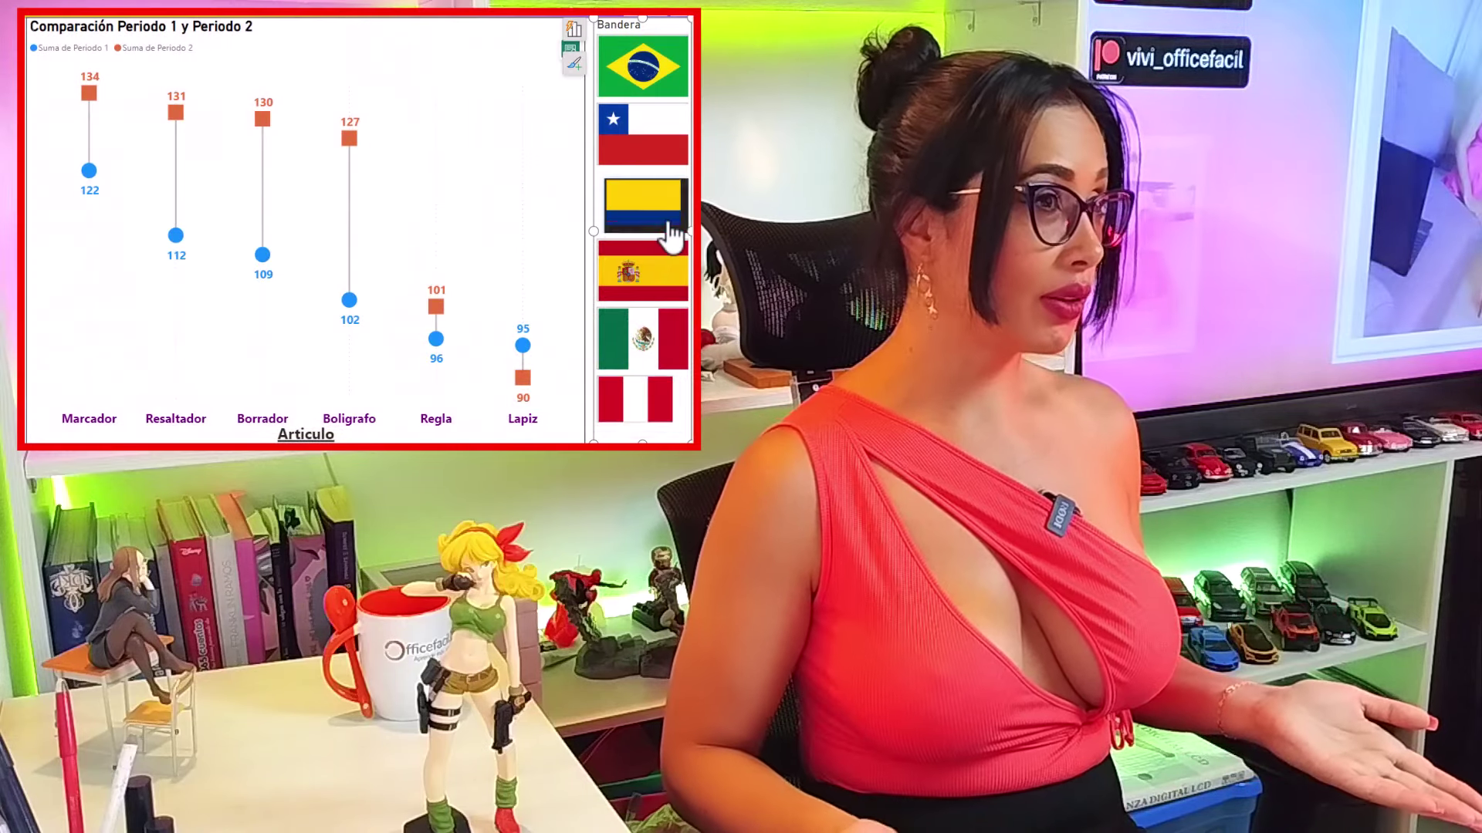
Filter the dumbbell chart by each flag: Colombia, Peru, Brazil, Chile, Colombia, Spain, Peru.
click(672, 238)
click(634, 427)
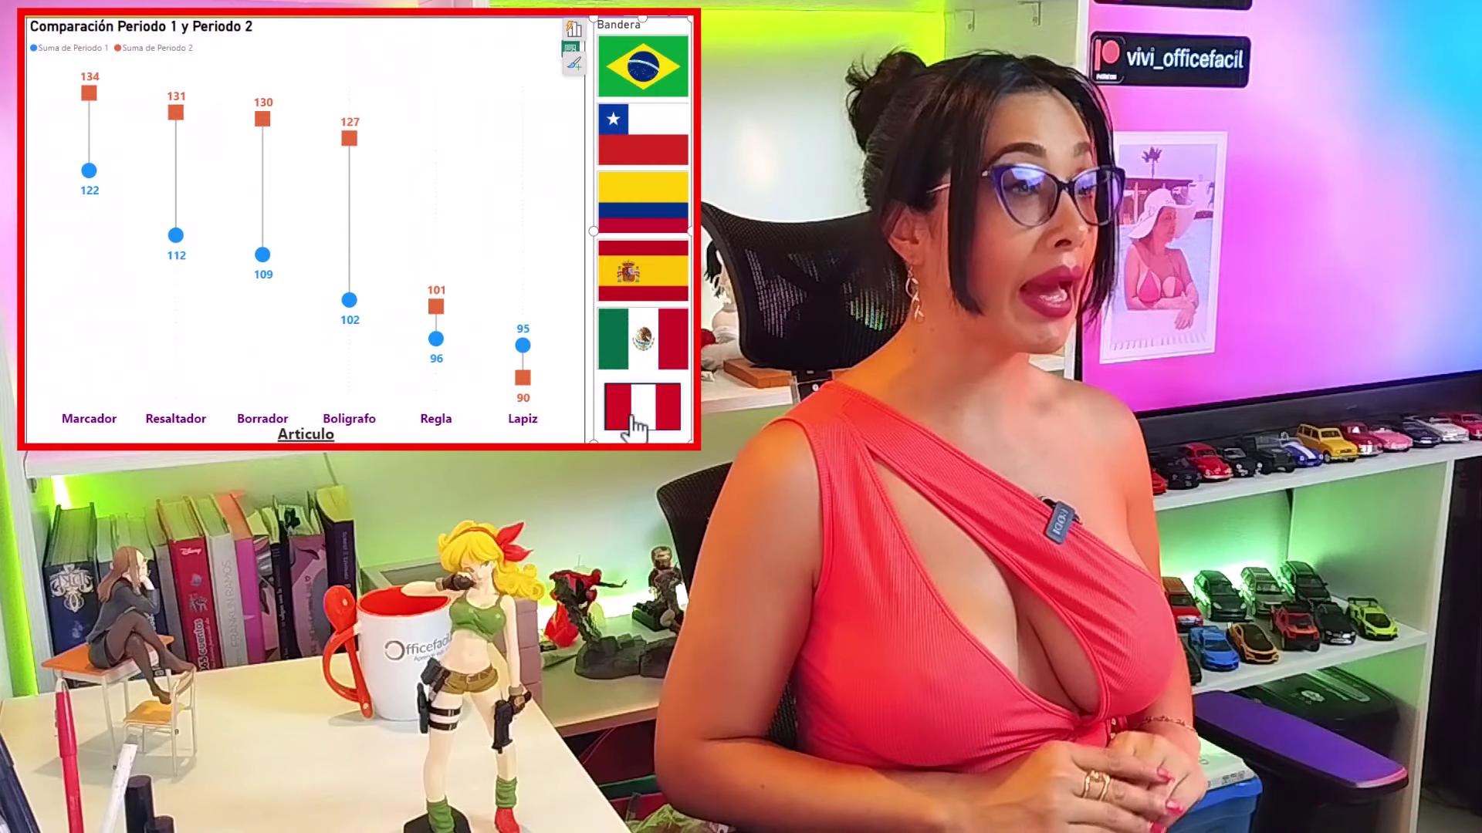
click(640, 62)
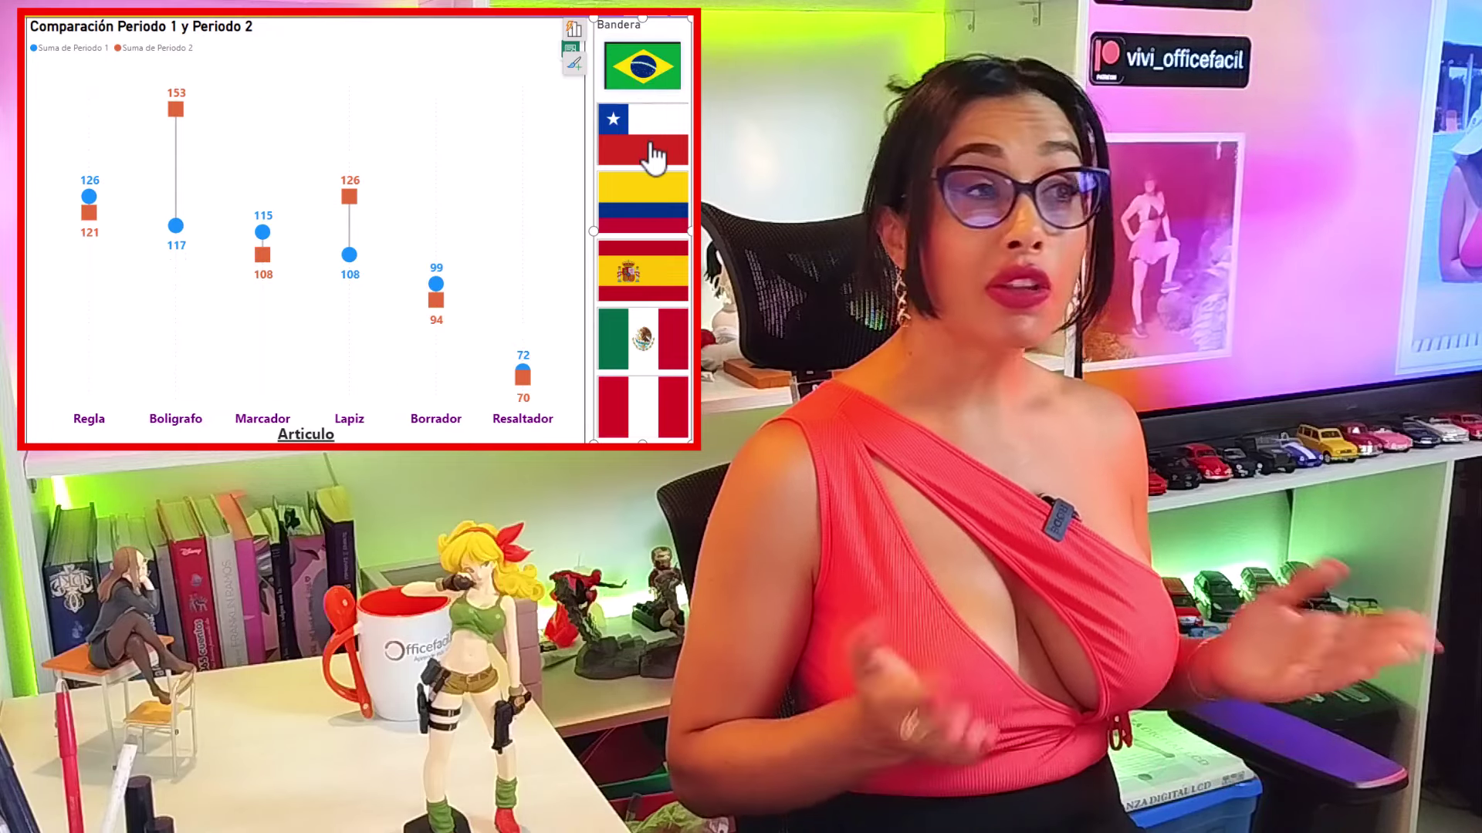
click(654, 142)
click(652, 201)
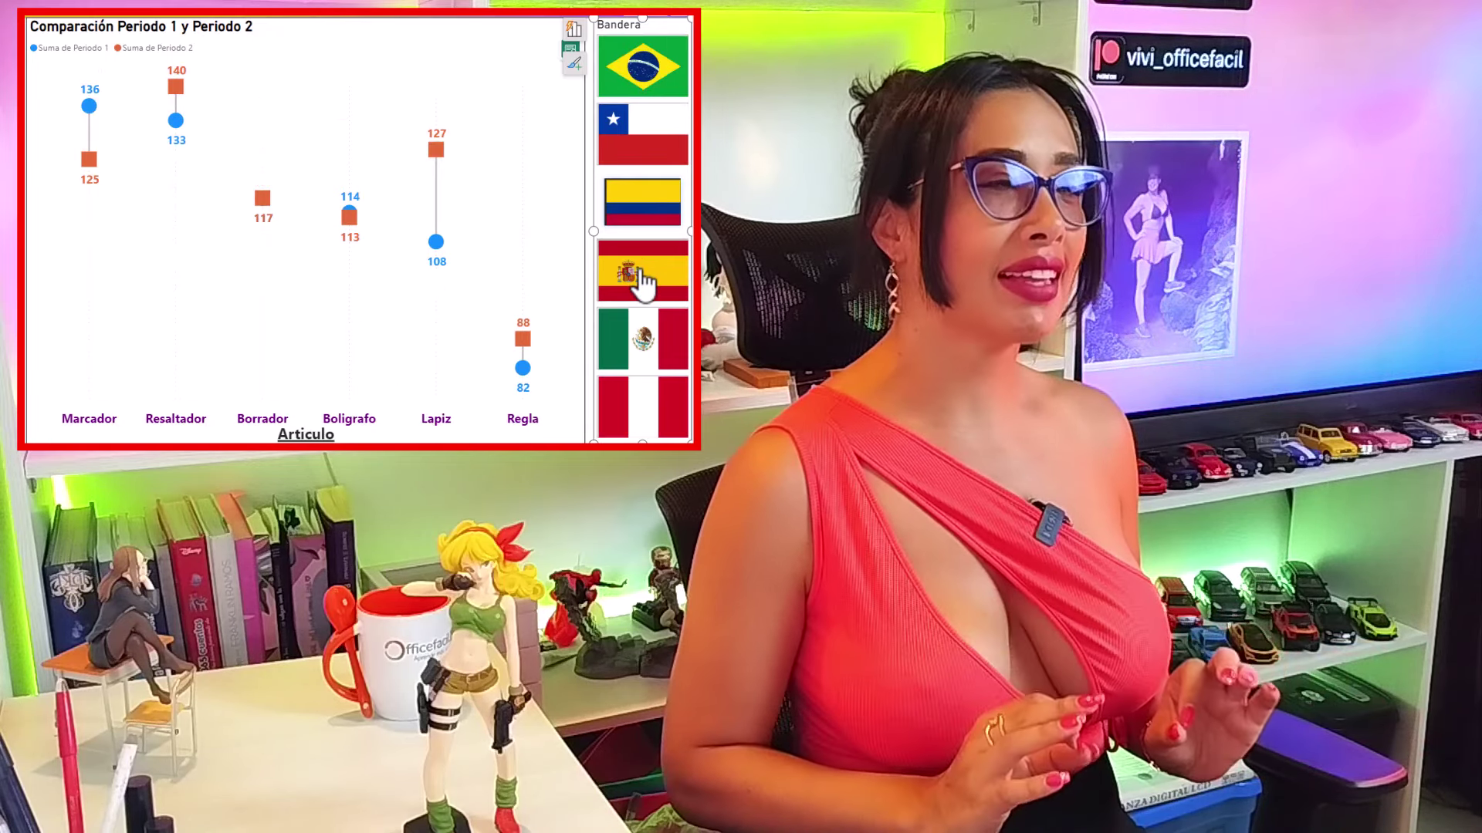
click(645, 262)
click(634, 413)
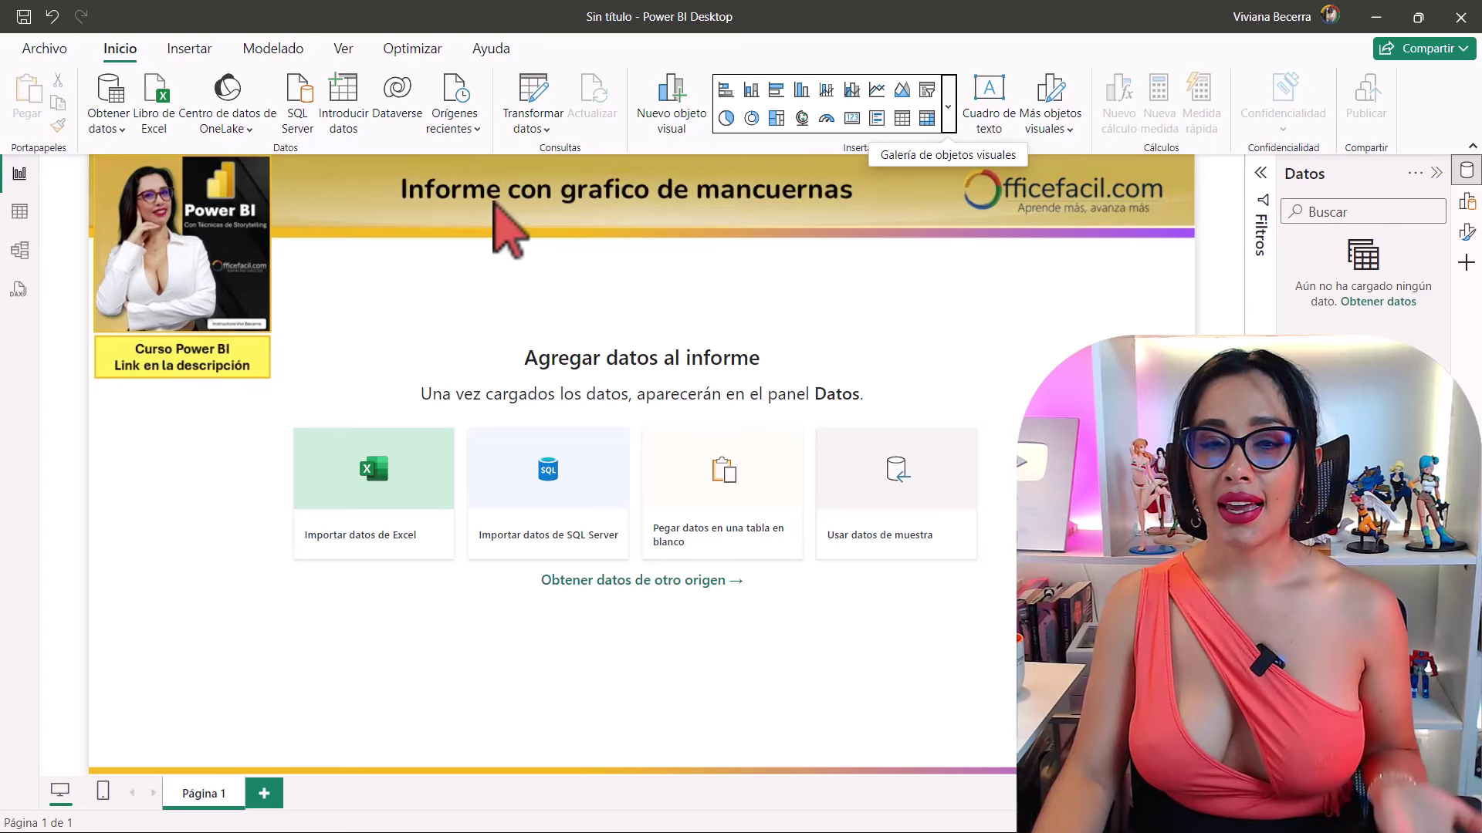
Import the Ventas table from the Excel workbook Grafica mancuernas (1).xlsx.
click(386, 546)
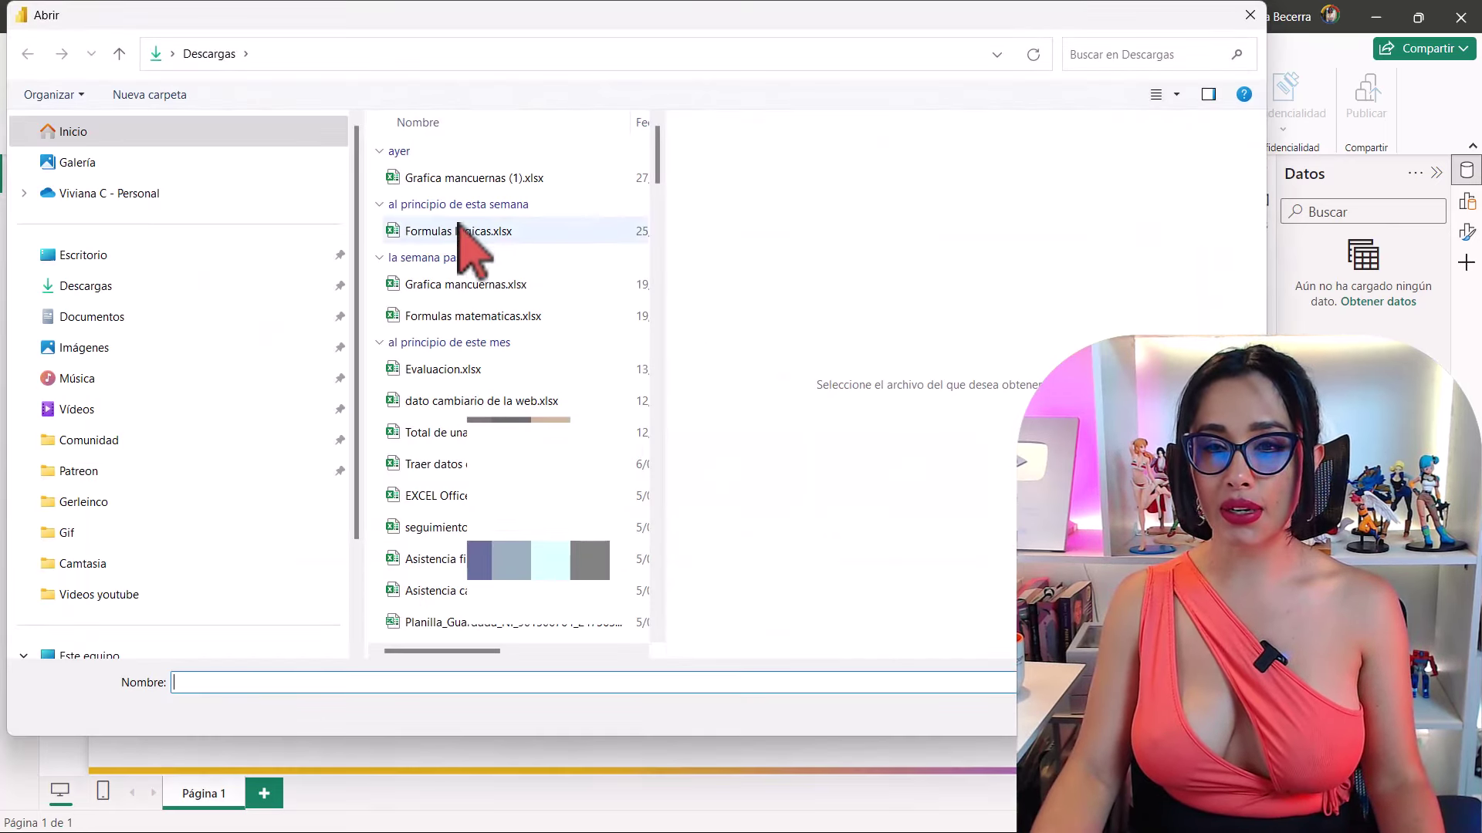
click(475, 178)
key(Return)
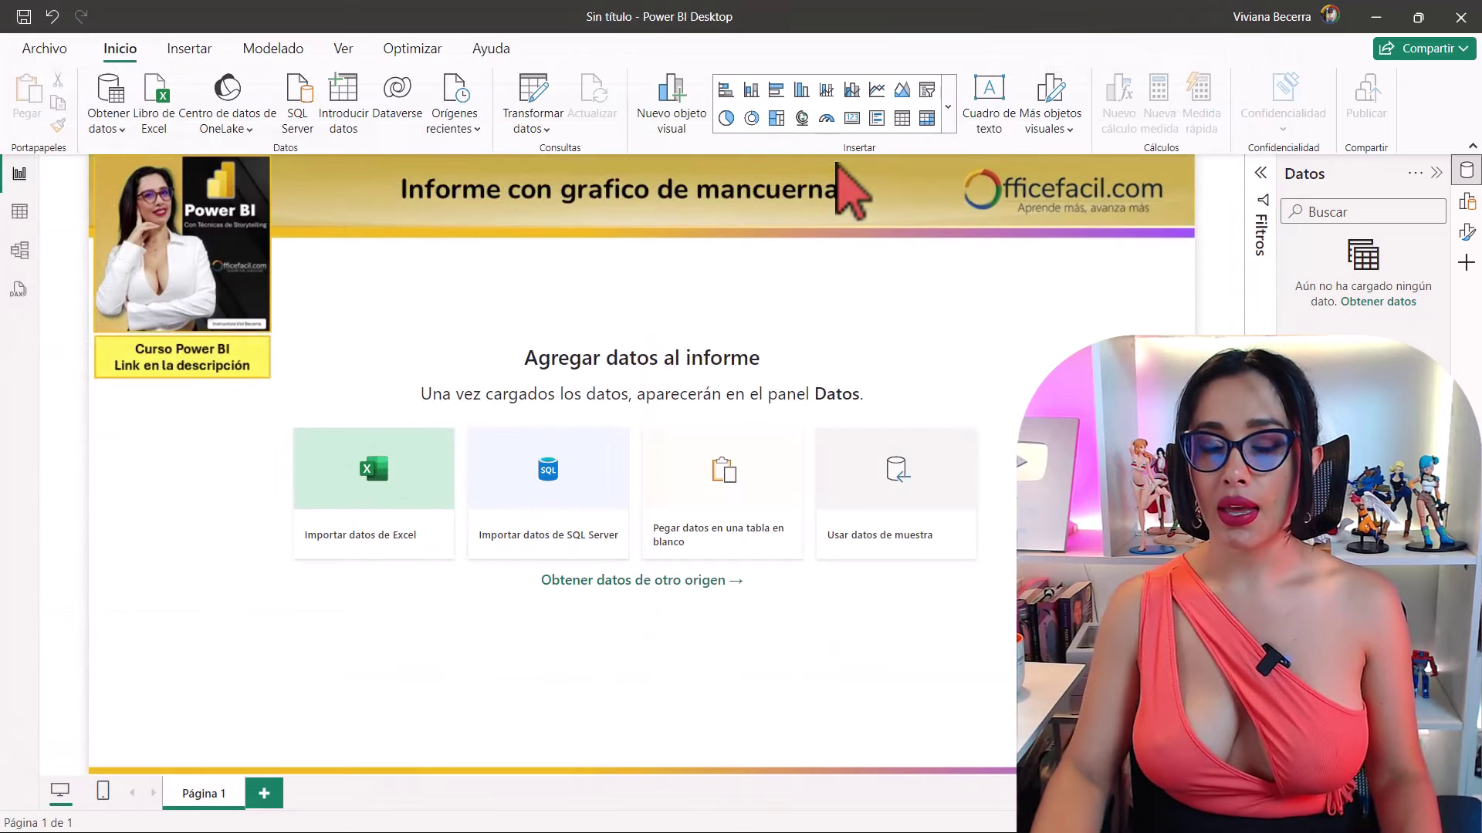
click(567, 401)
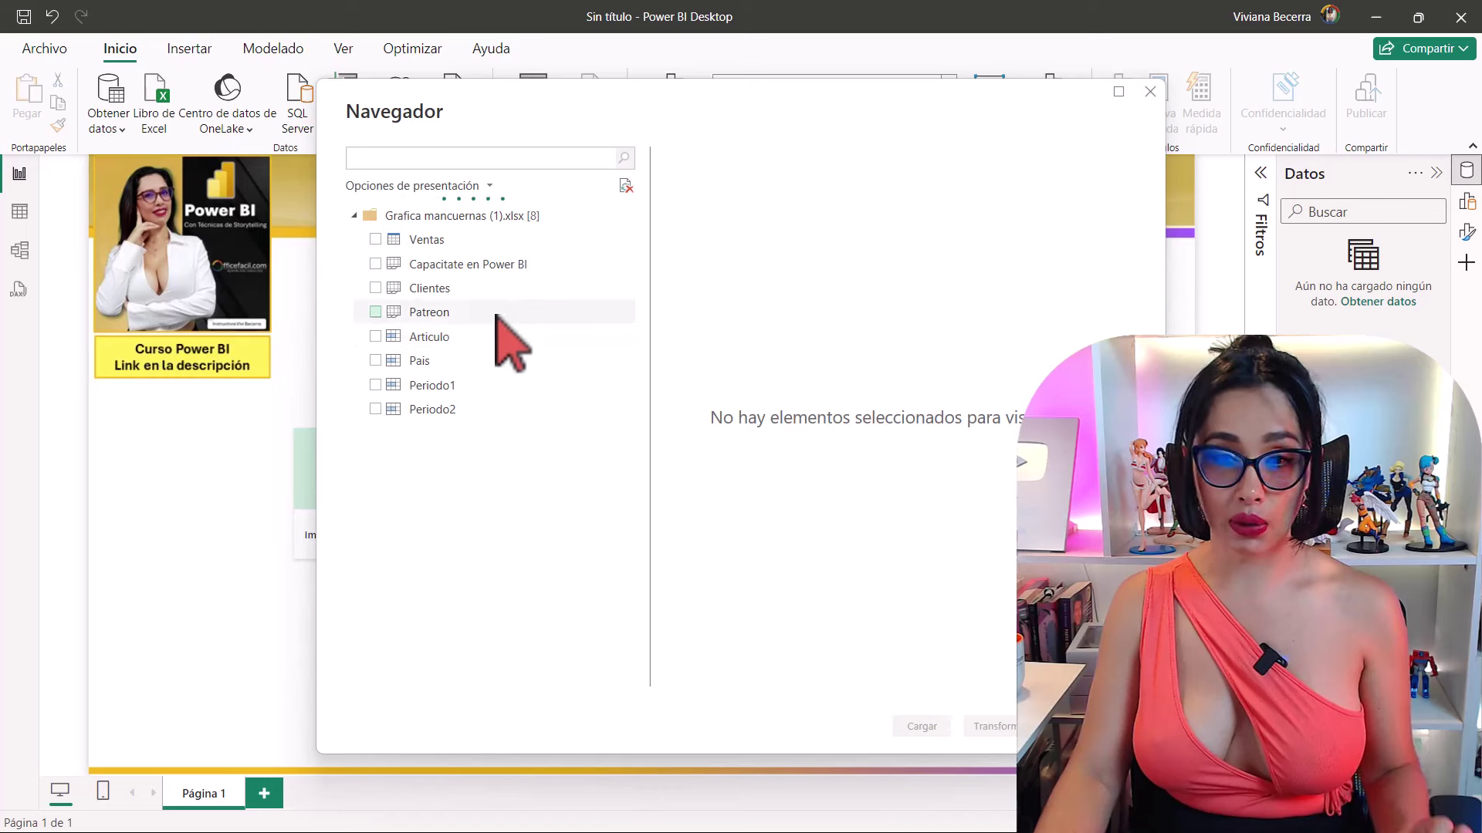
click(375, 239)
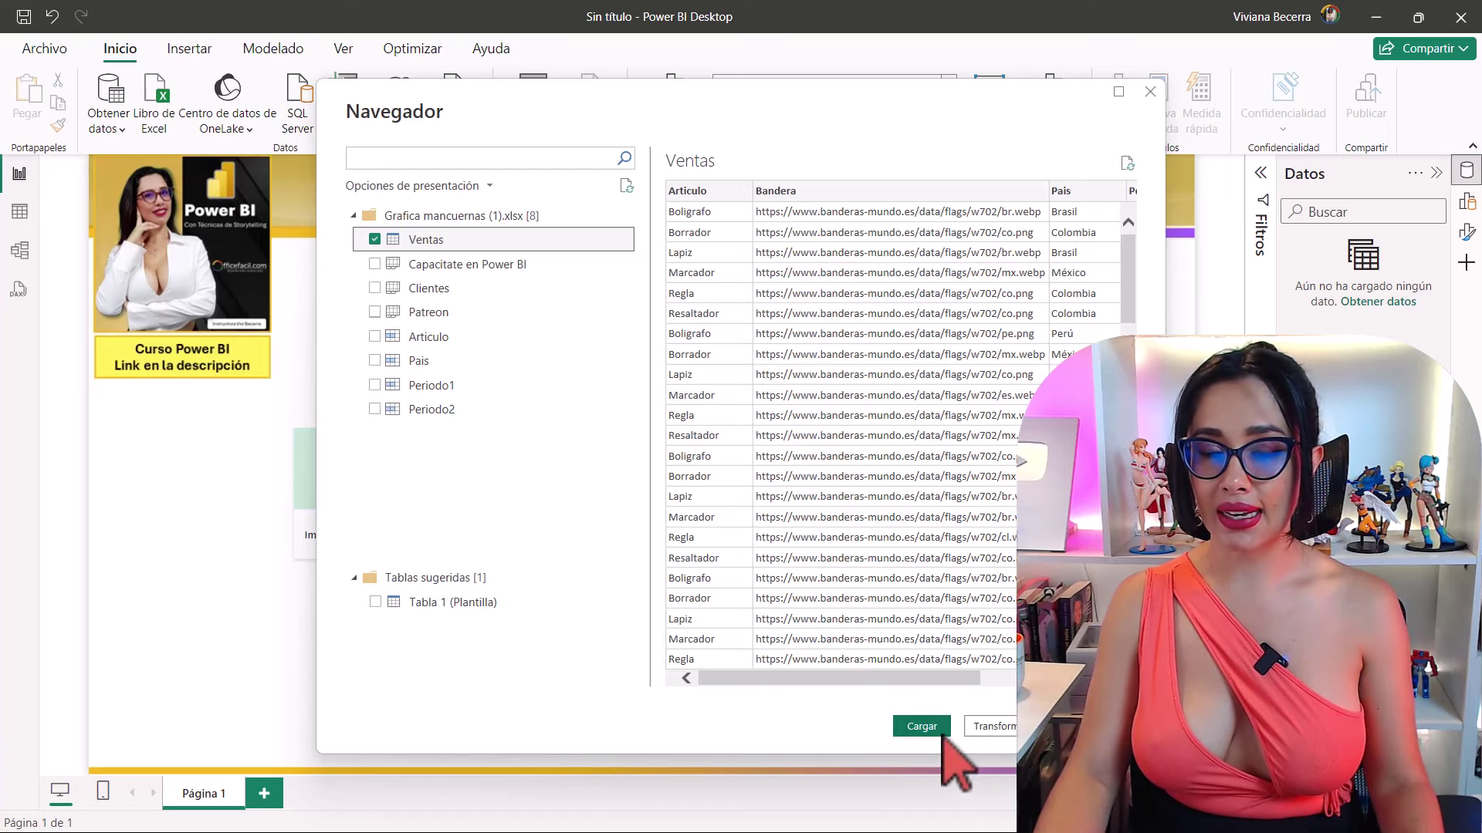
click(940, 728)
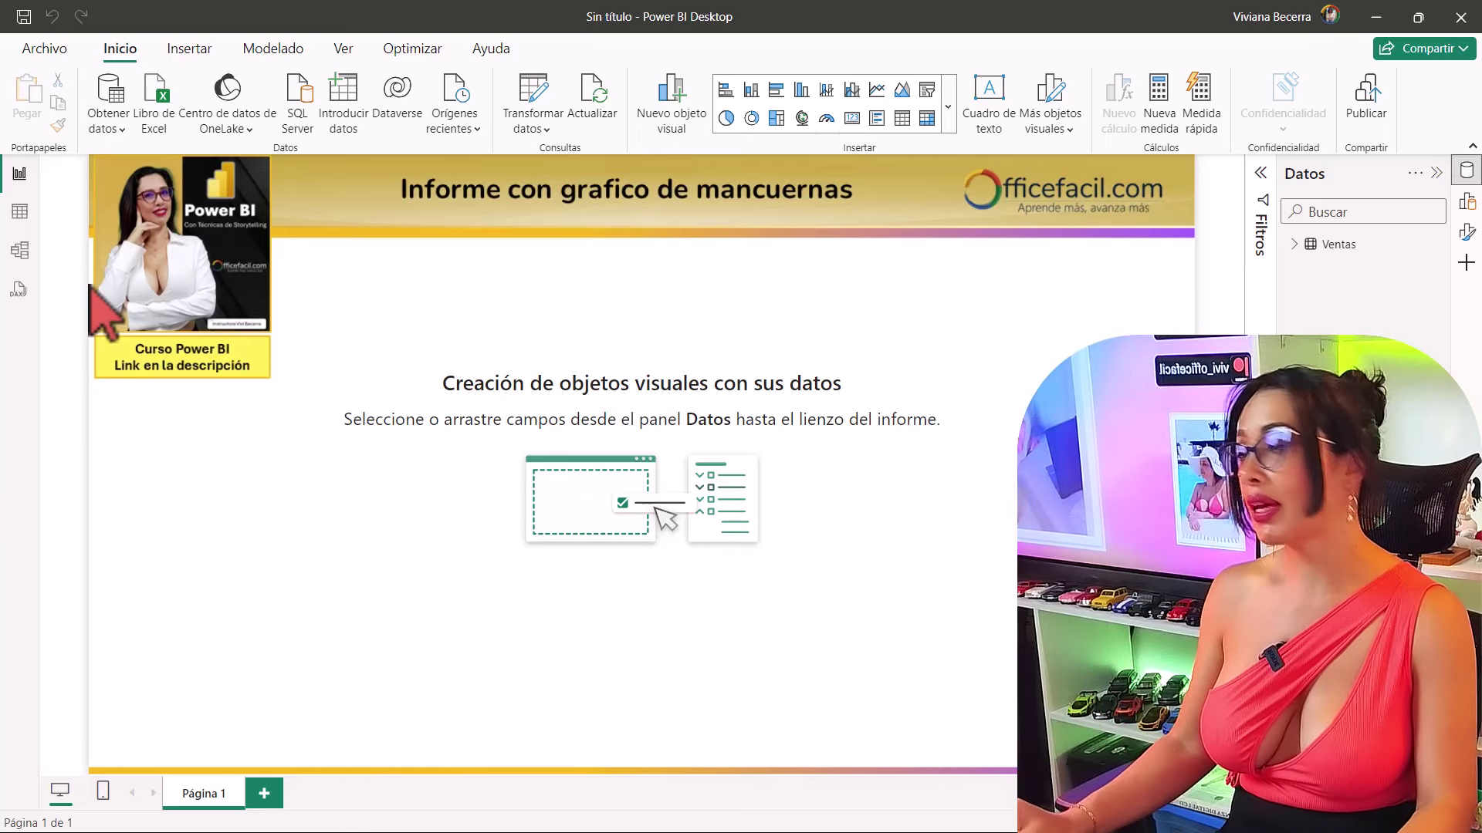
In Table view, set Bandera's data category to Dirección URL de la imagen, then return to the report.
click(20, 251)
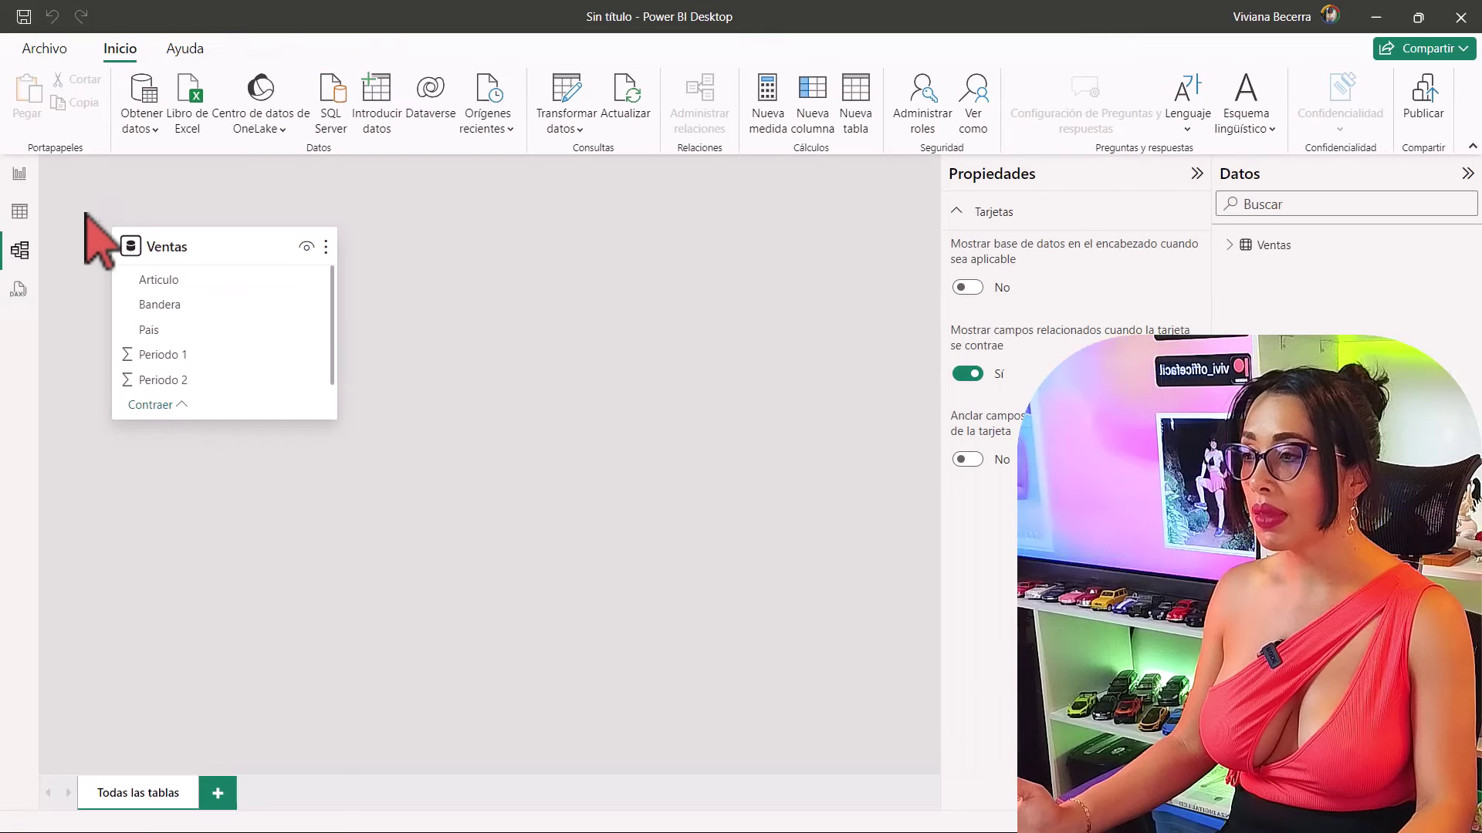
click(21, 220)
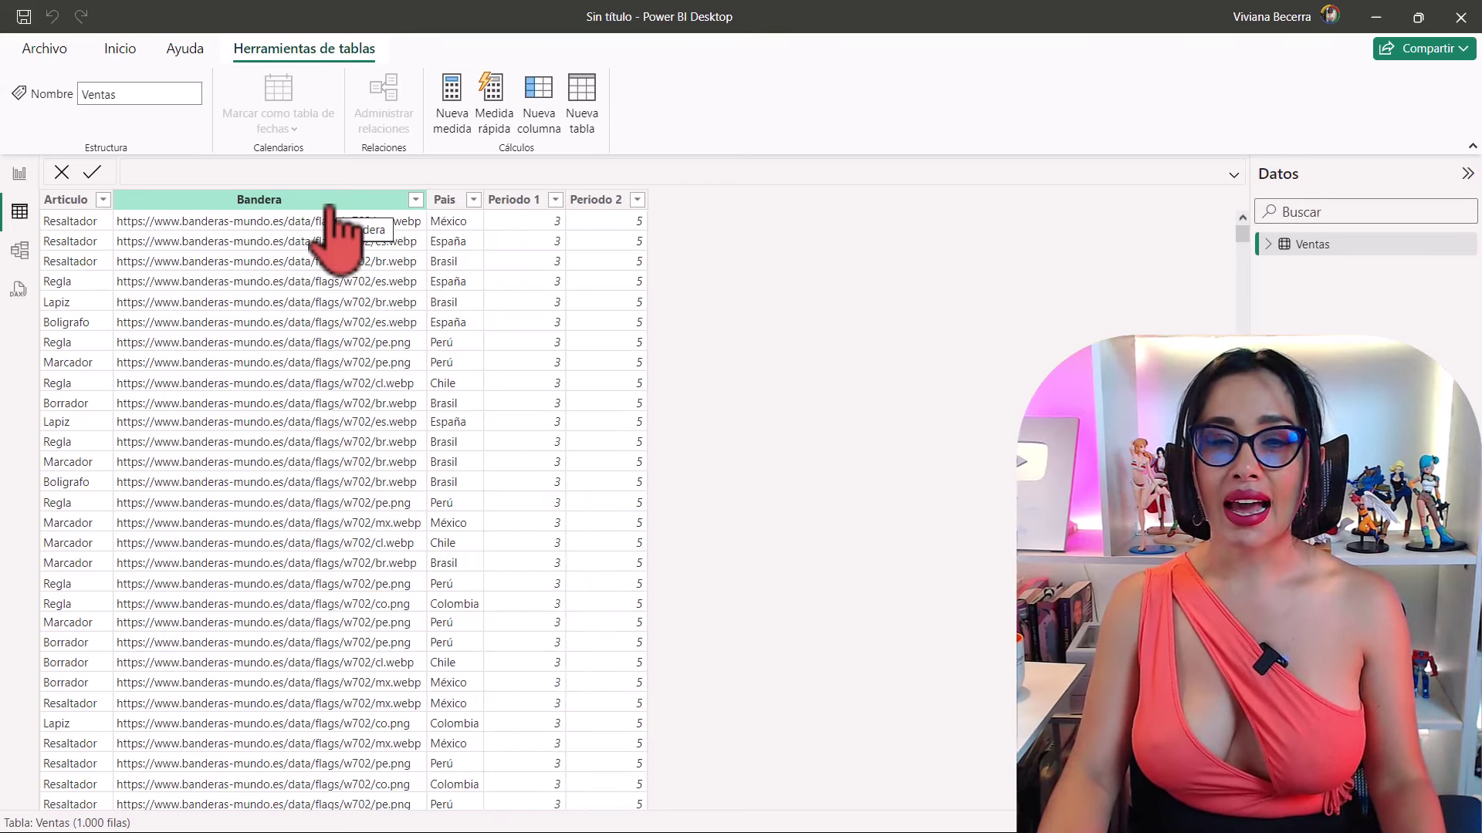
click(328, 200)
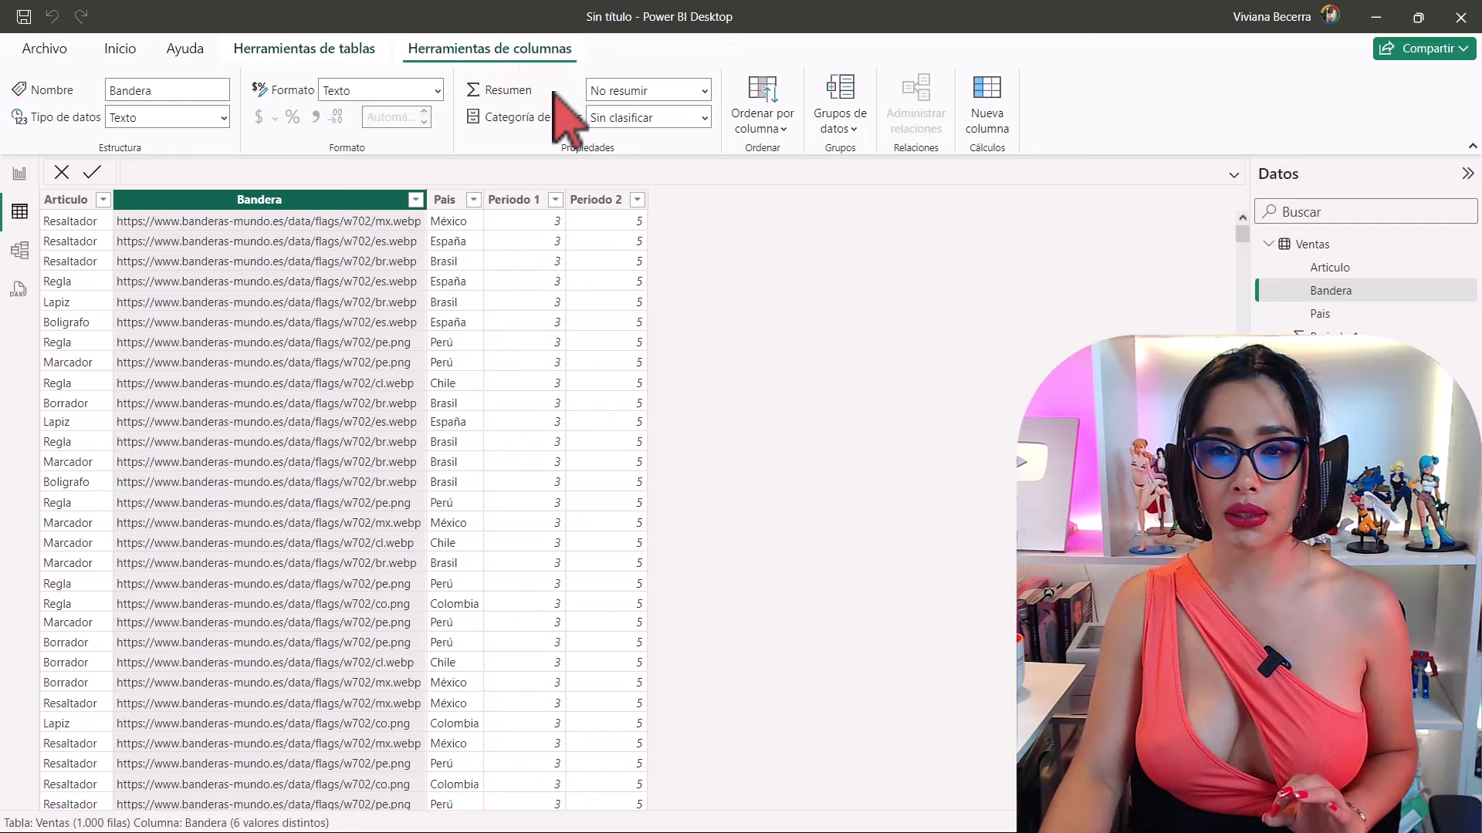
click(606, 118)
click(704, 117)
click(703, 117)
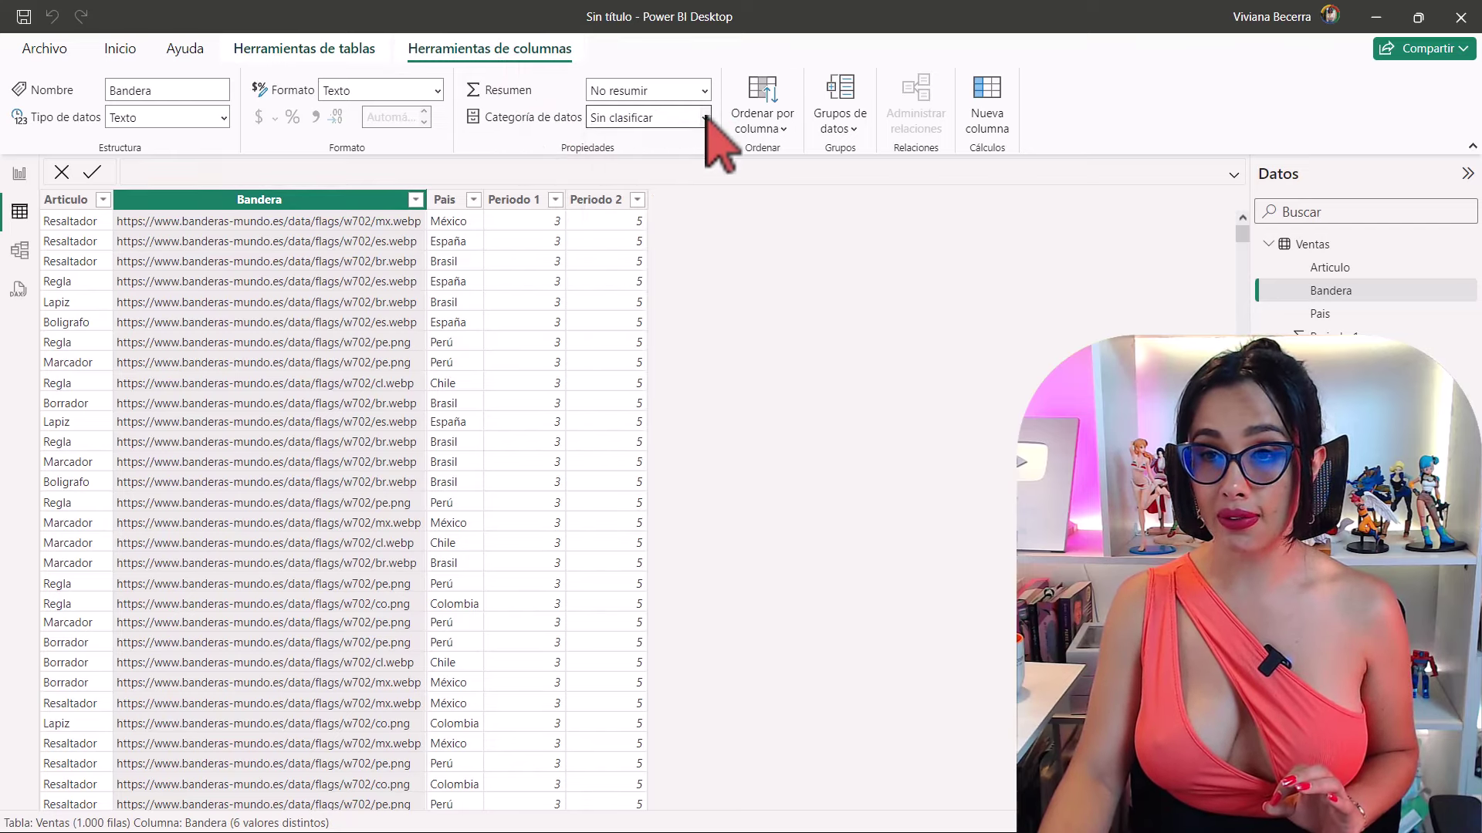
click(704, 117)
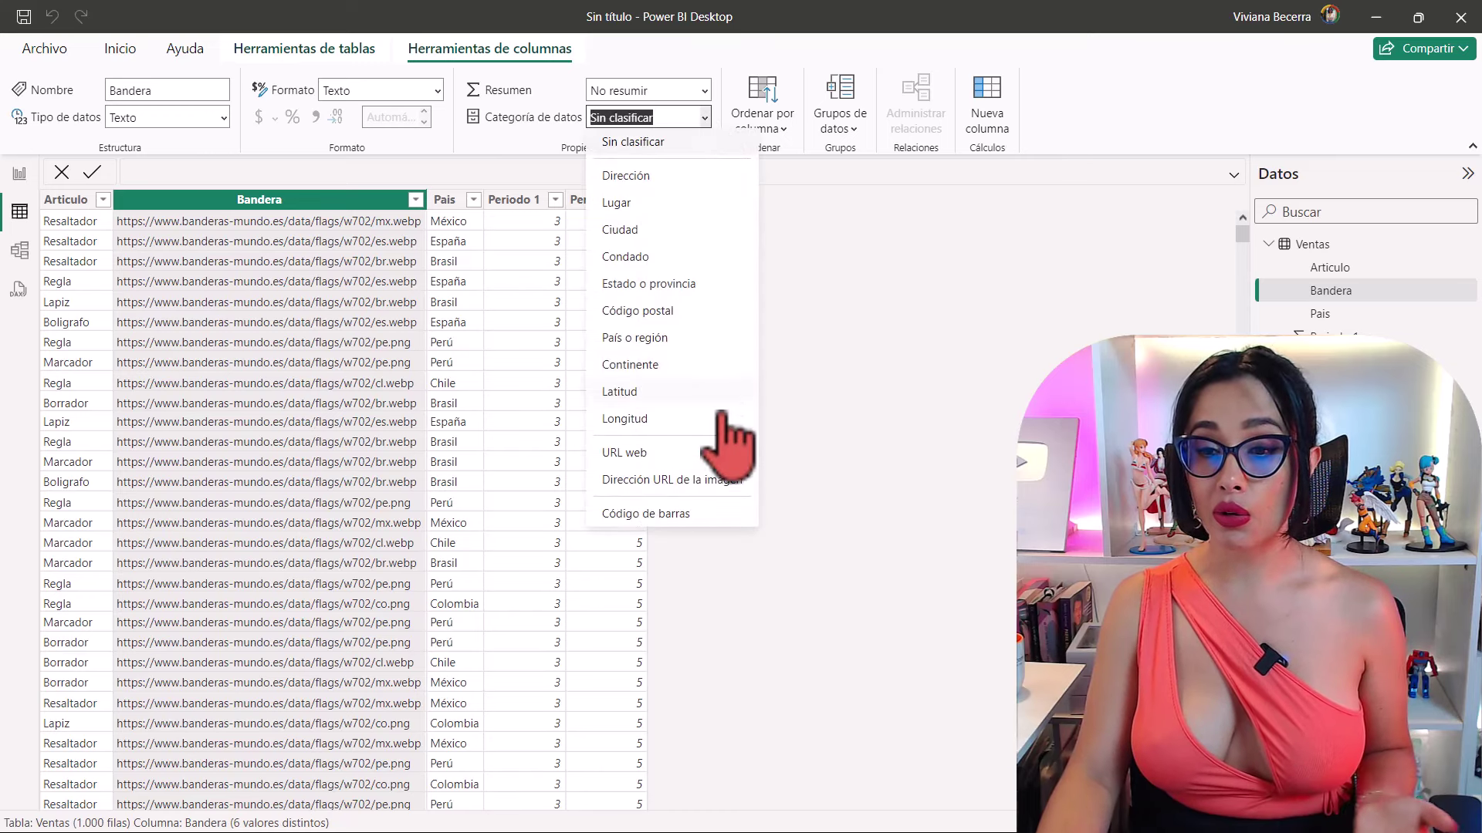
click(725, 494)
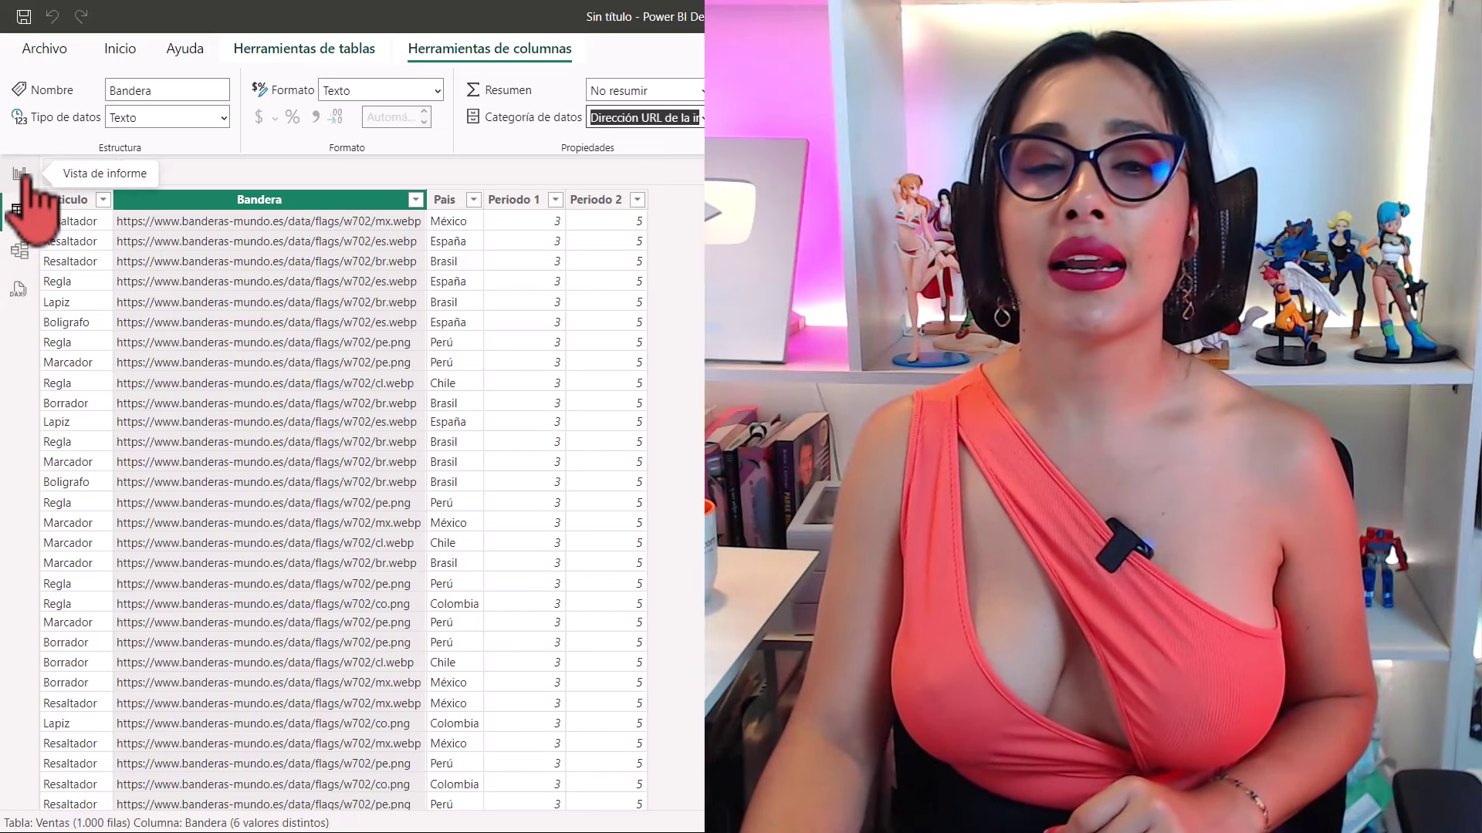
click(20, 174)
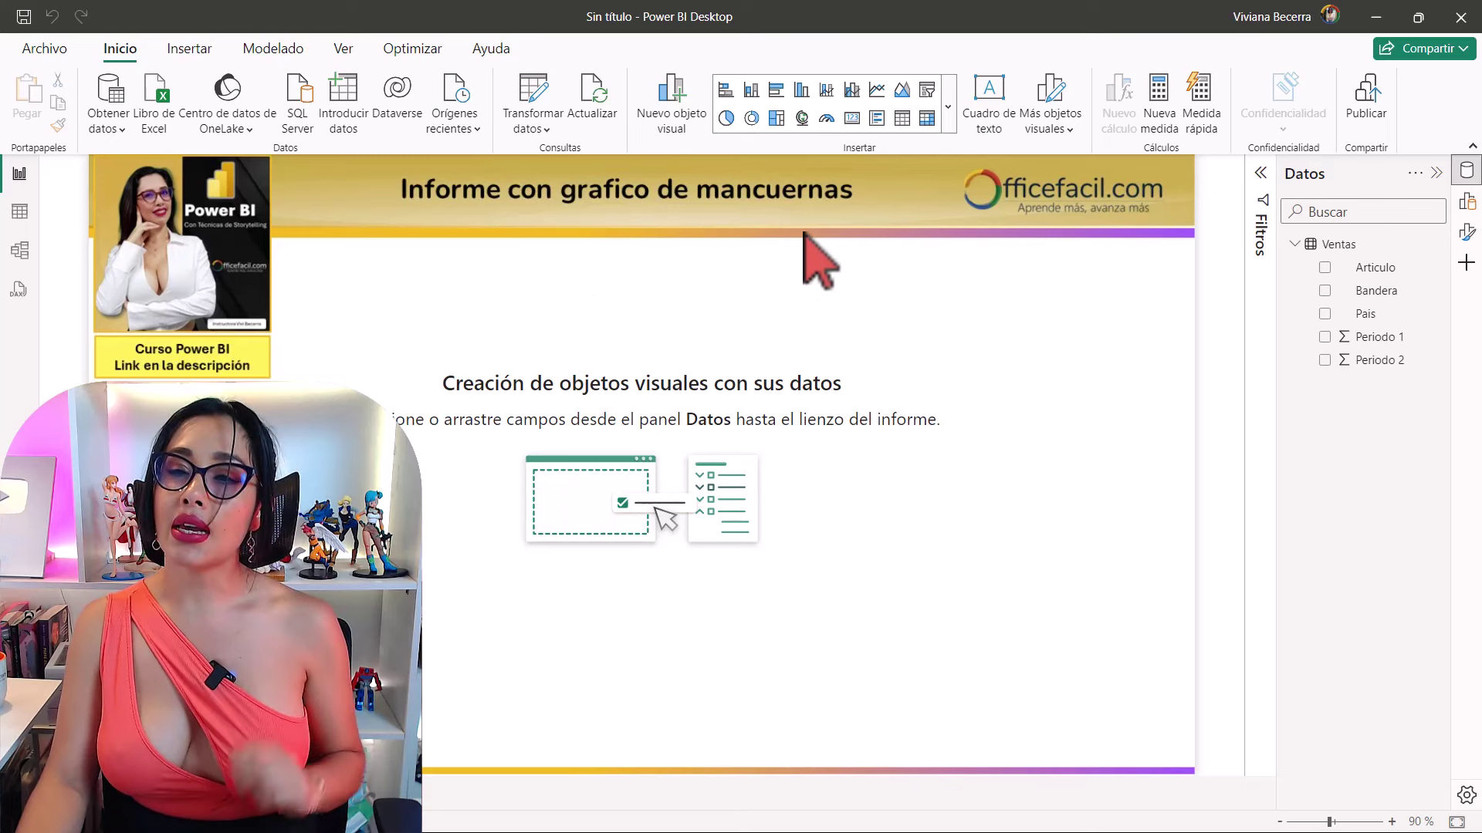
Insert a slicer and stretch it tall along the page's right edge.
click(948, 108)
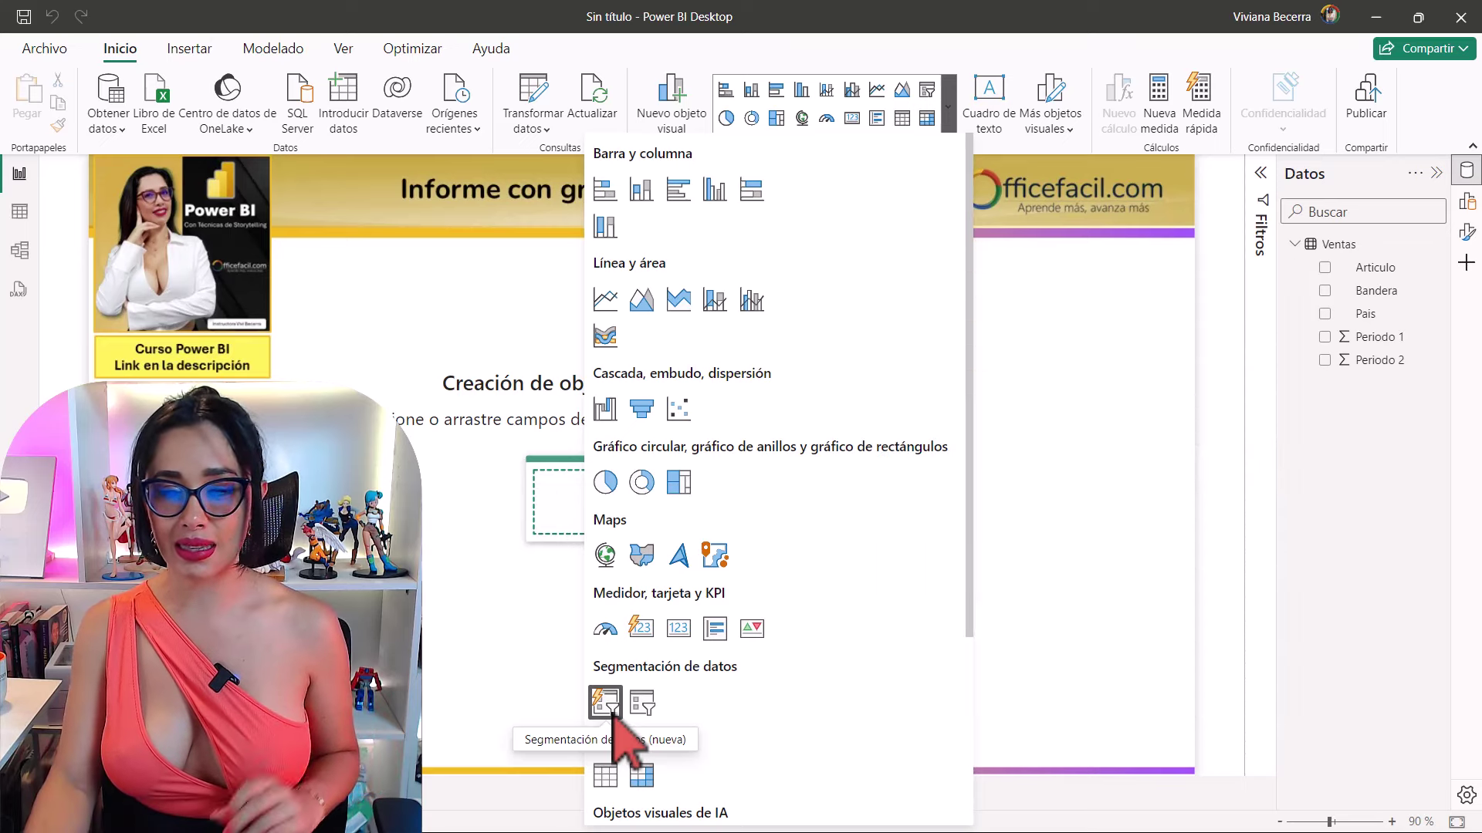
click(605, 701)
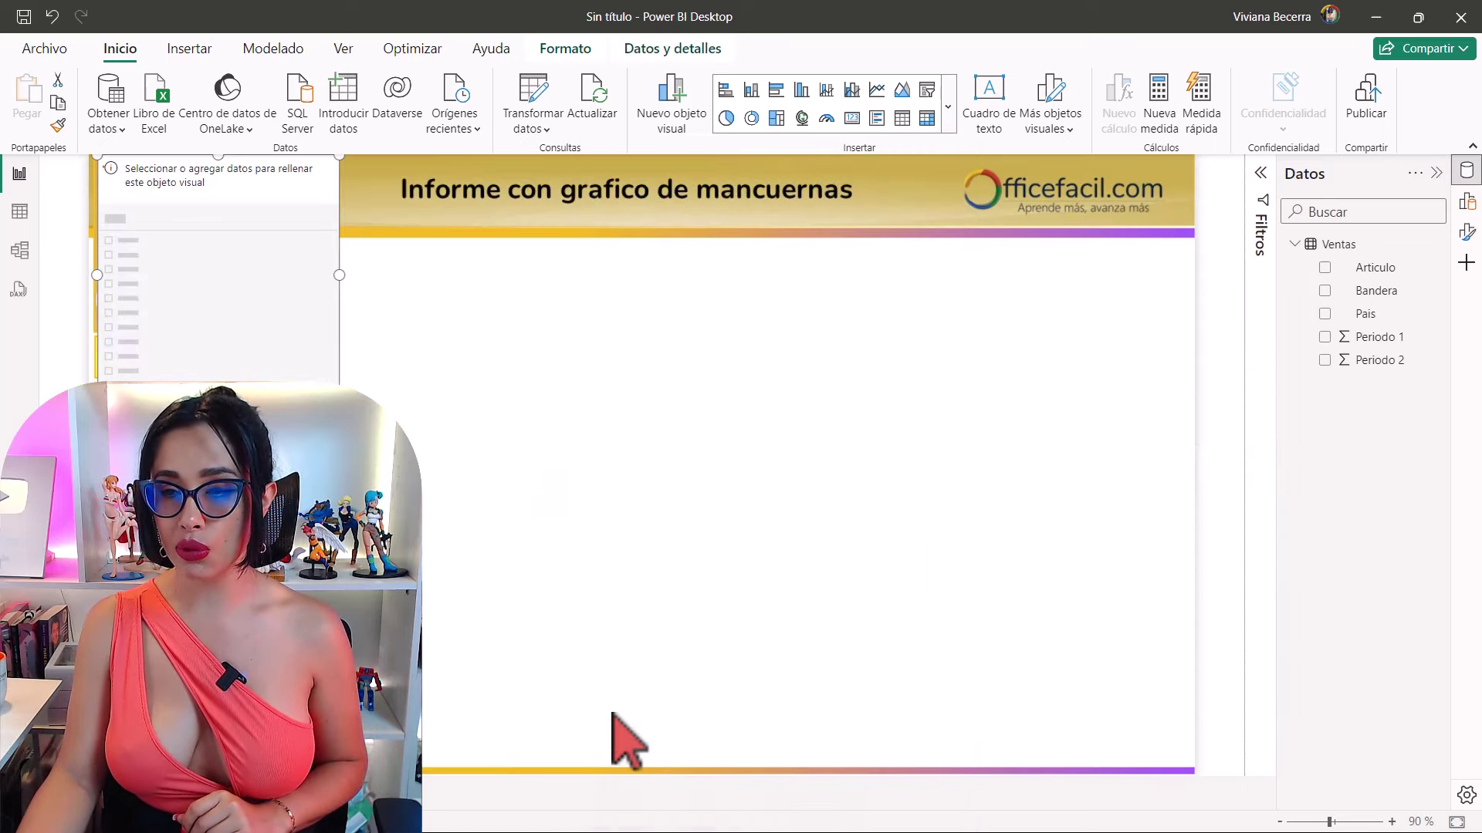
drag(296, 191, 1198, 328)
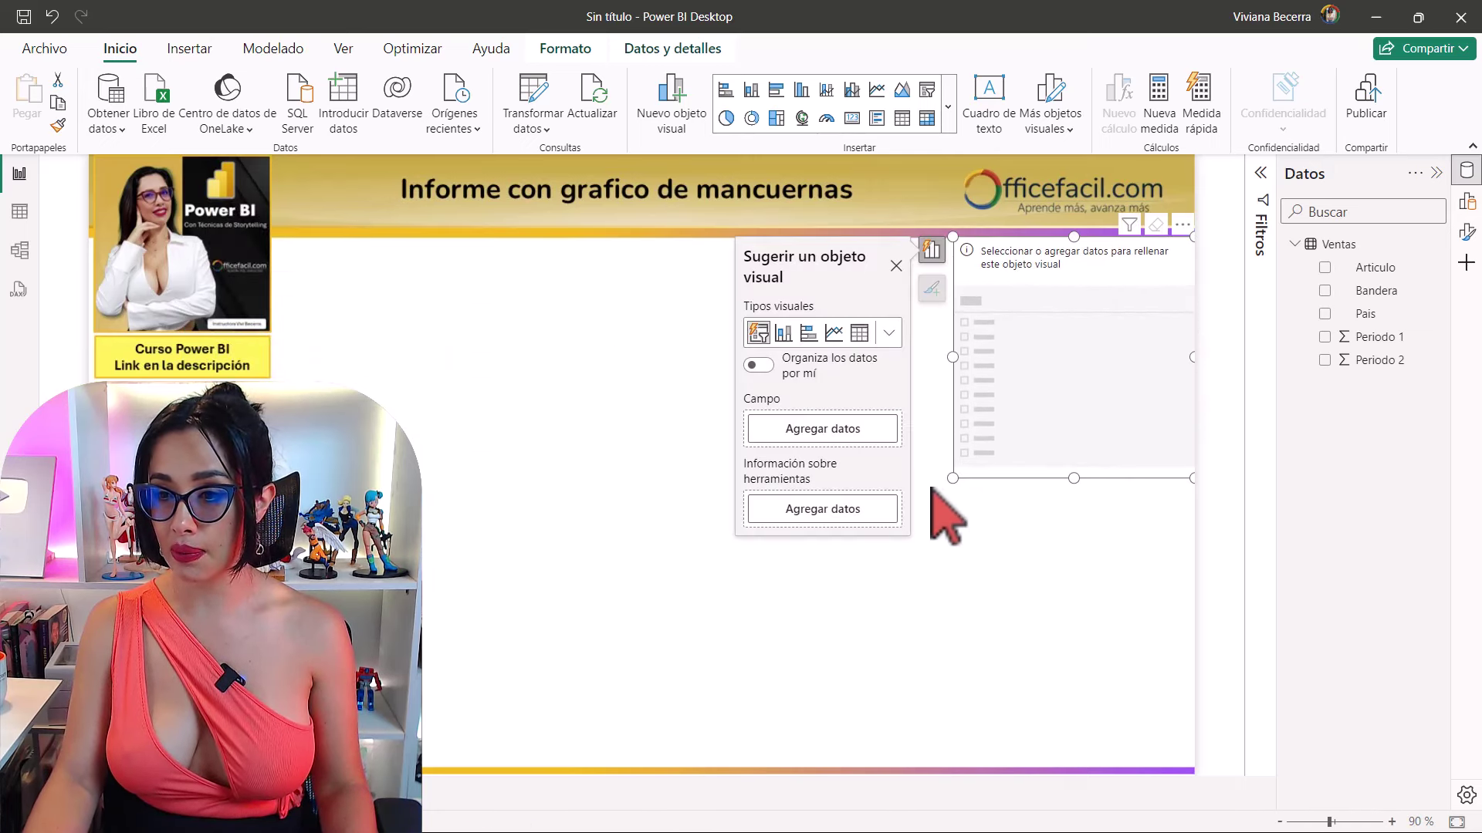
drag(953, 478, 1036, 761)
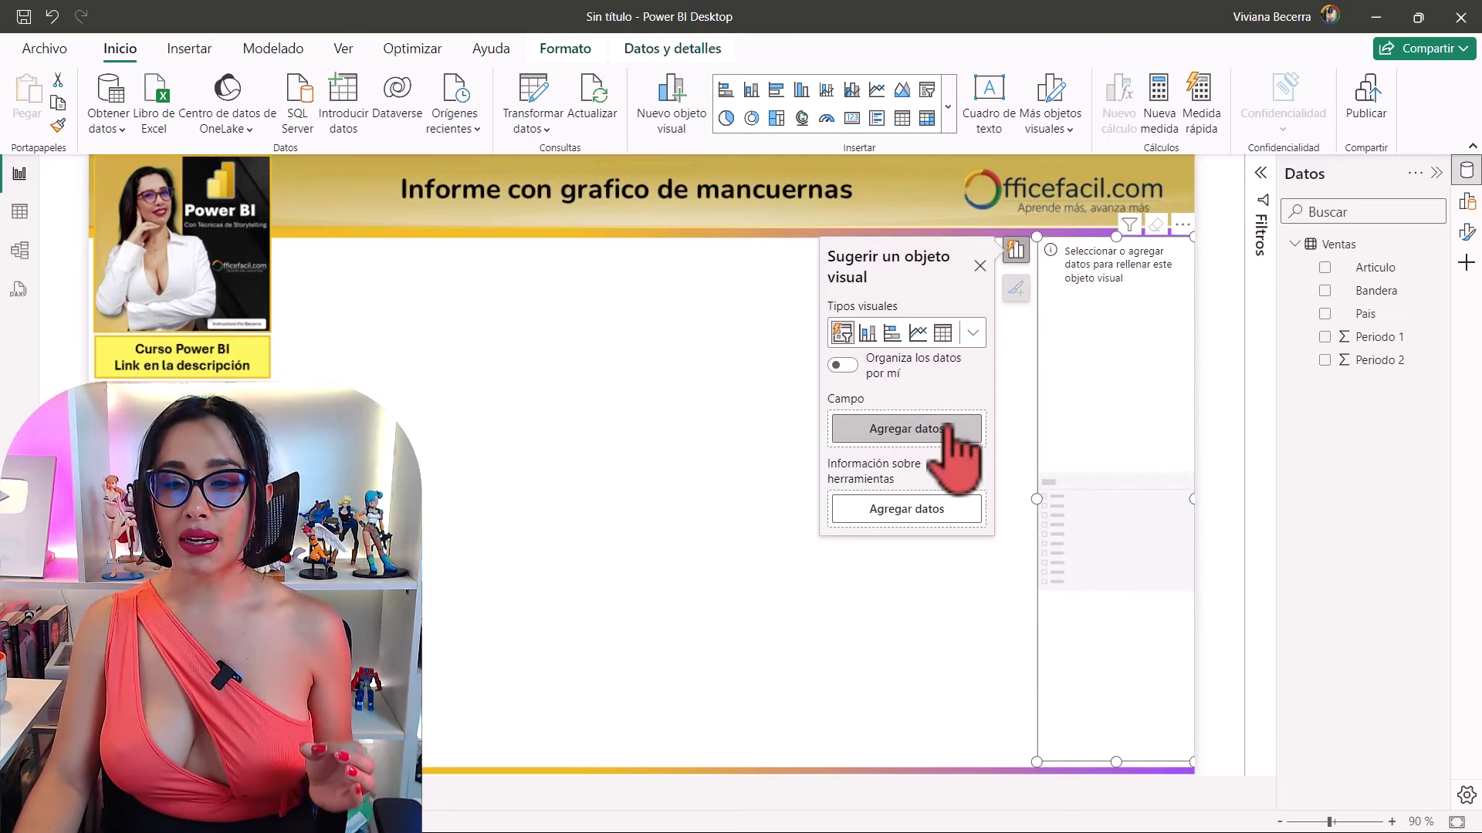
Add the Bandera field to the slicer and bring up its full formatting options.
click(945, 428)
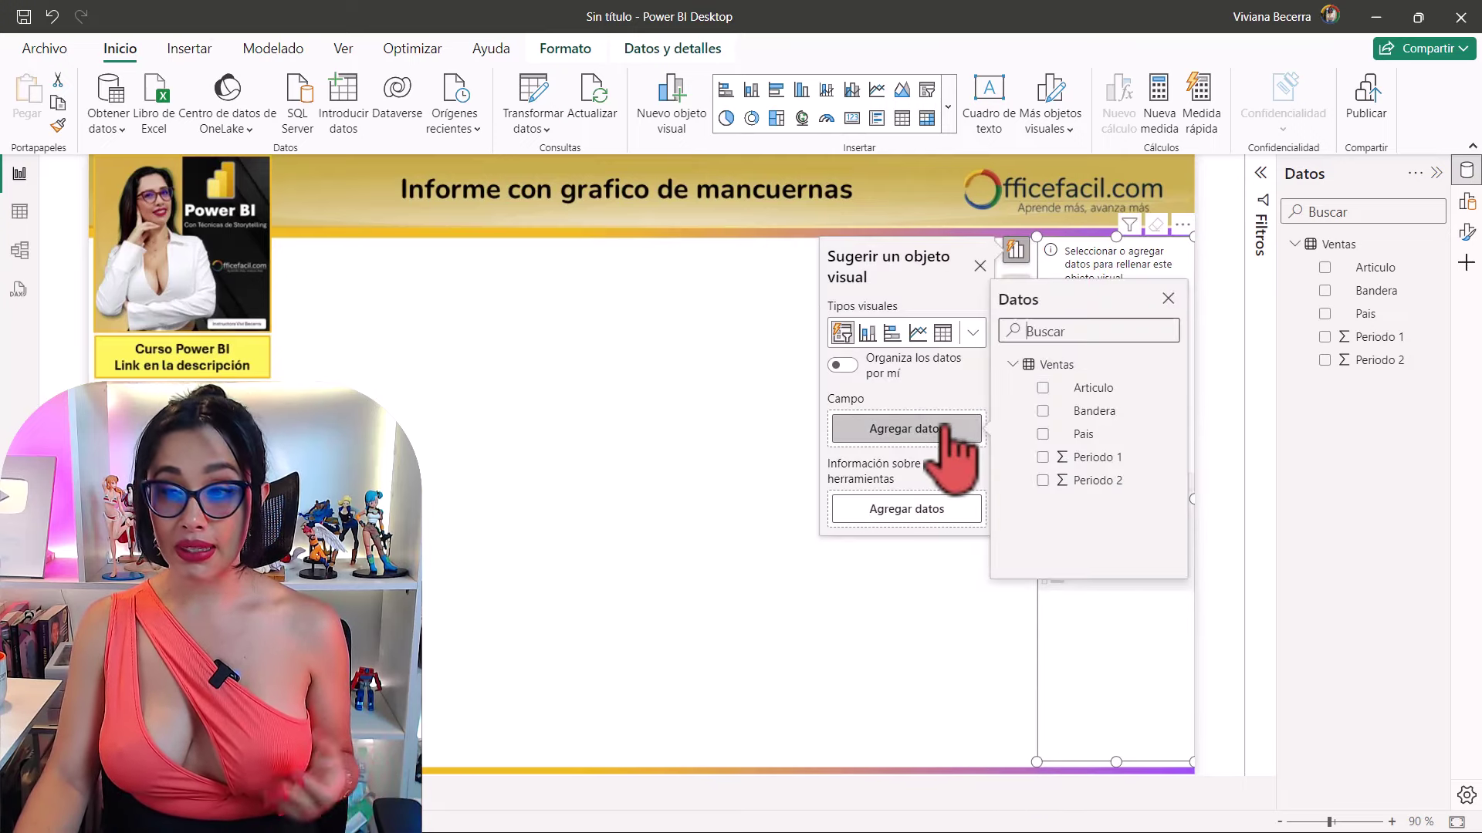
click(1043, 411)
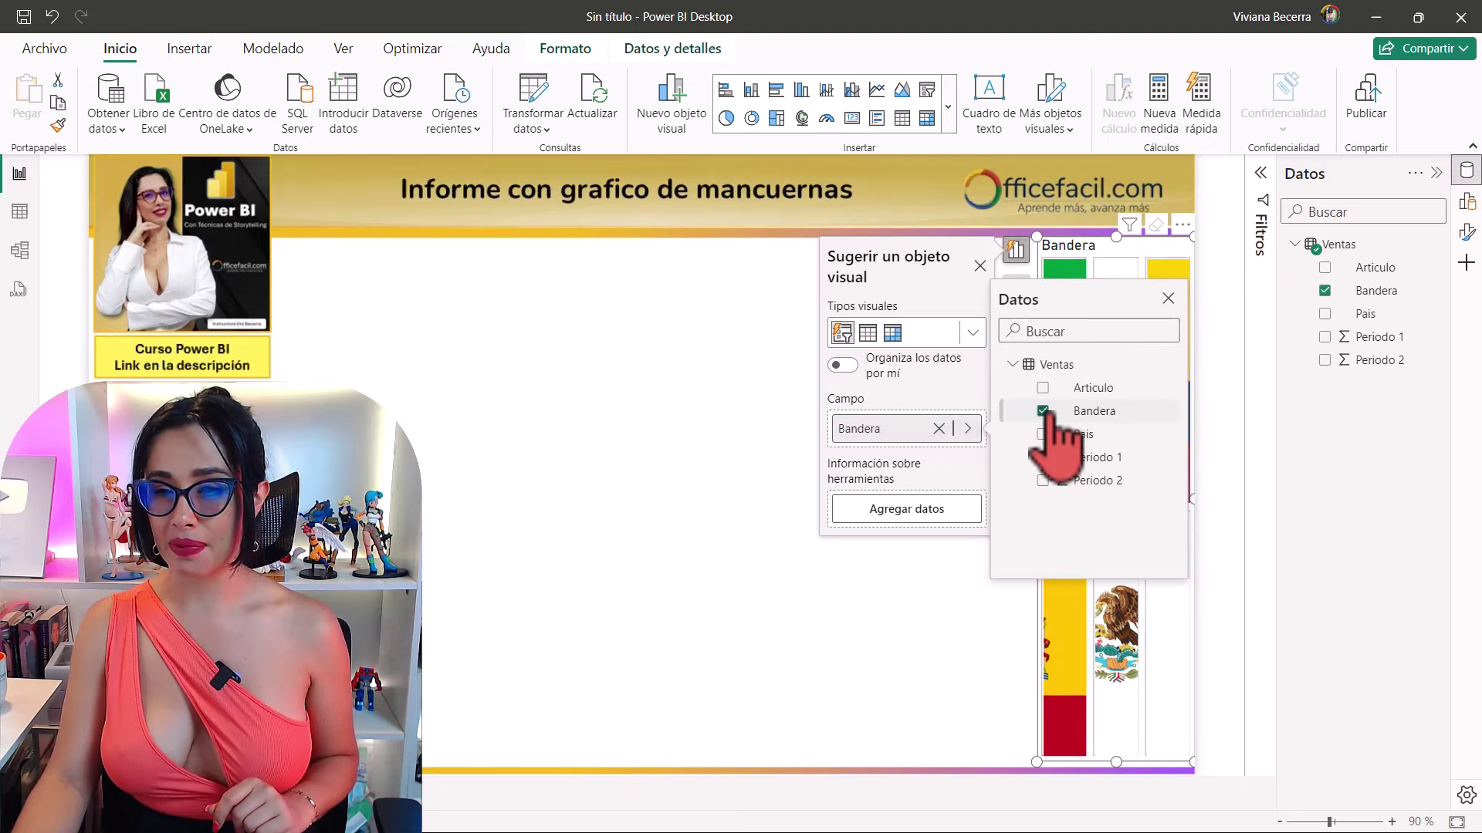
click(1060, 575)
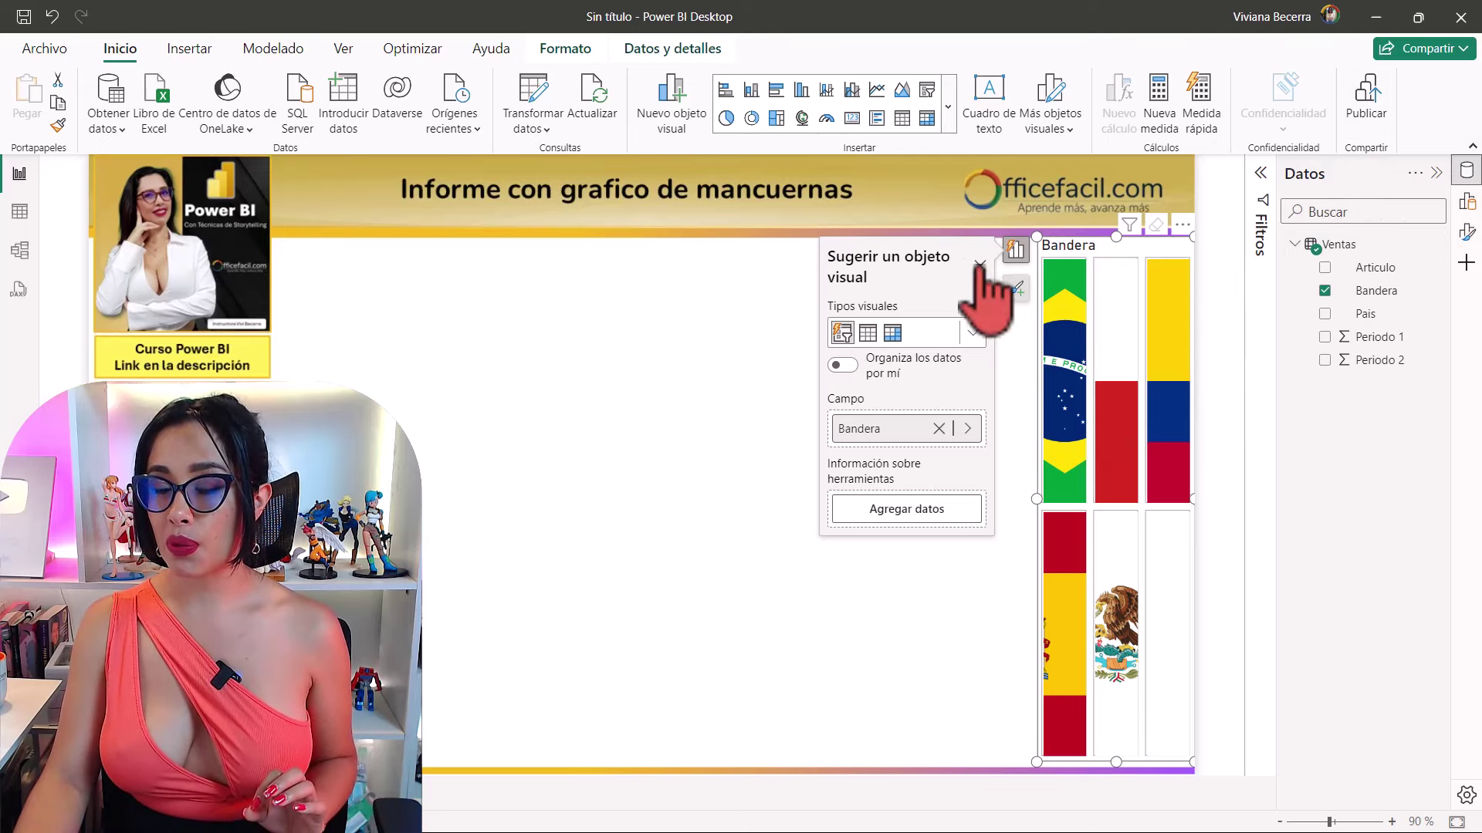
click(1017, 290)
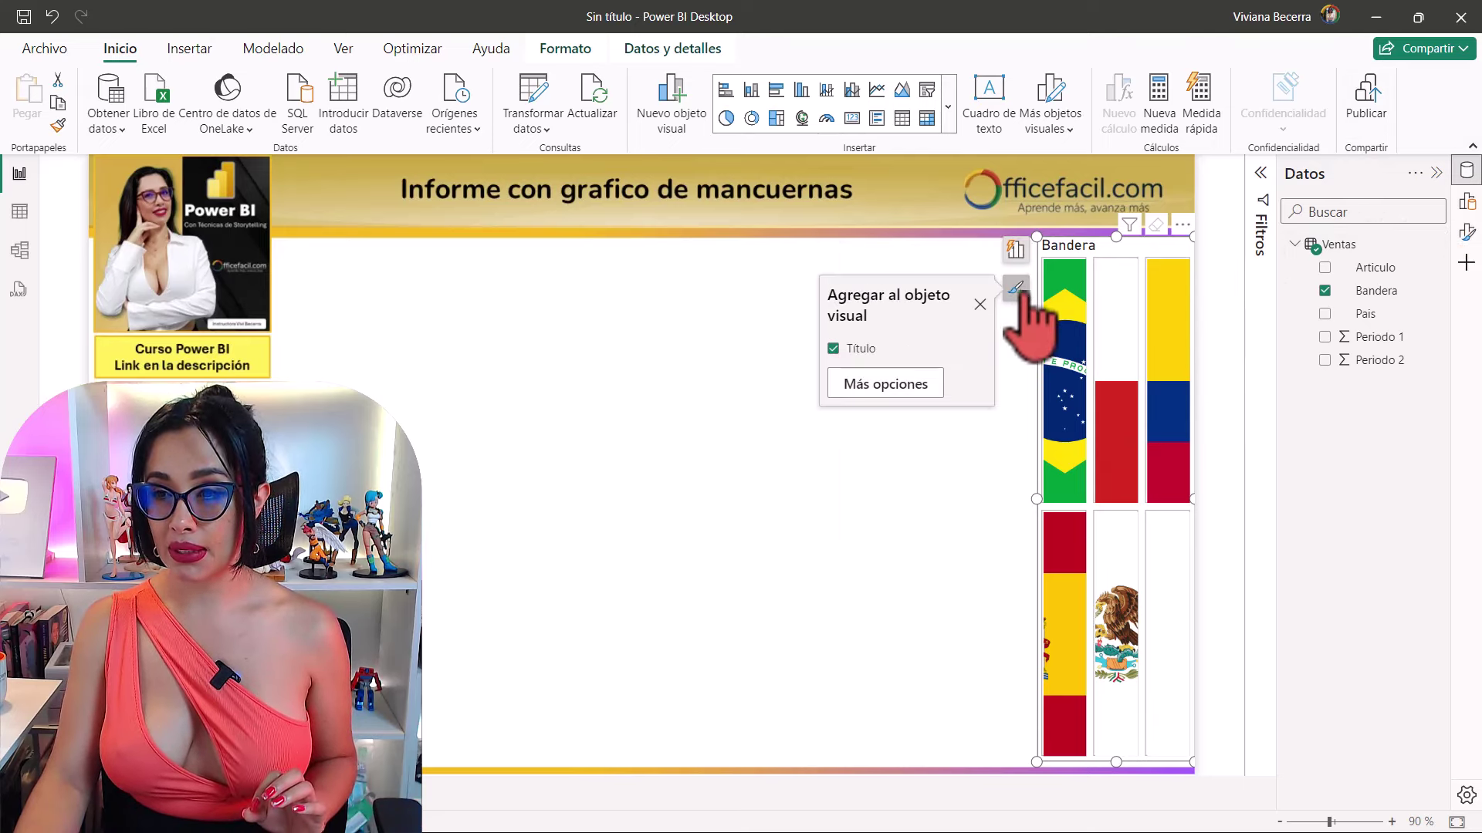
click(903, 386)
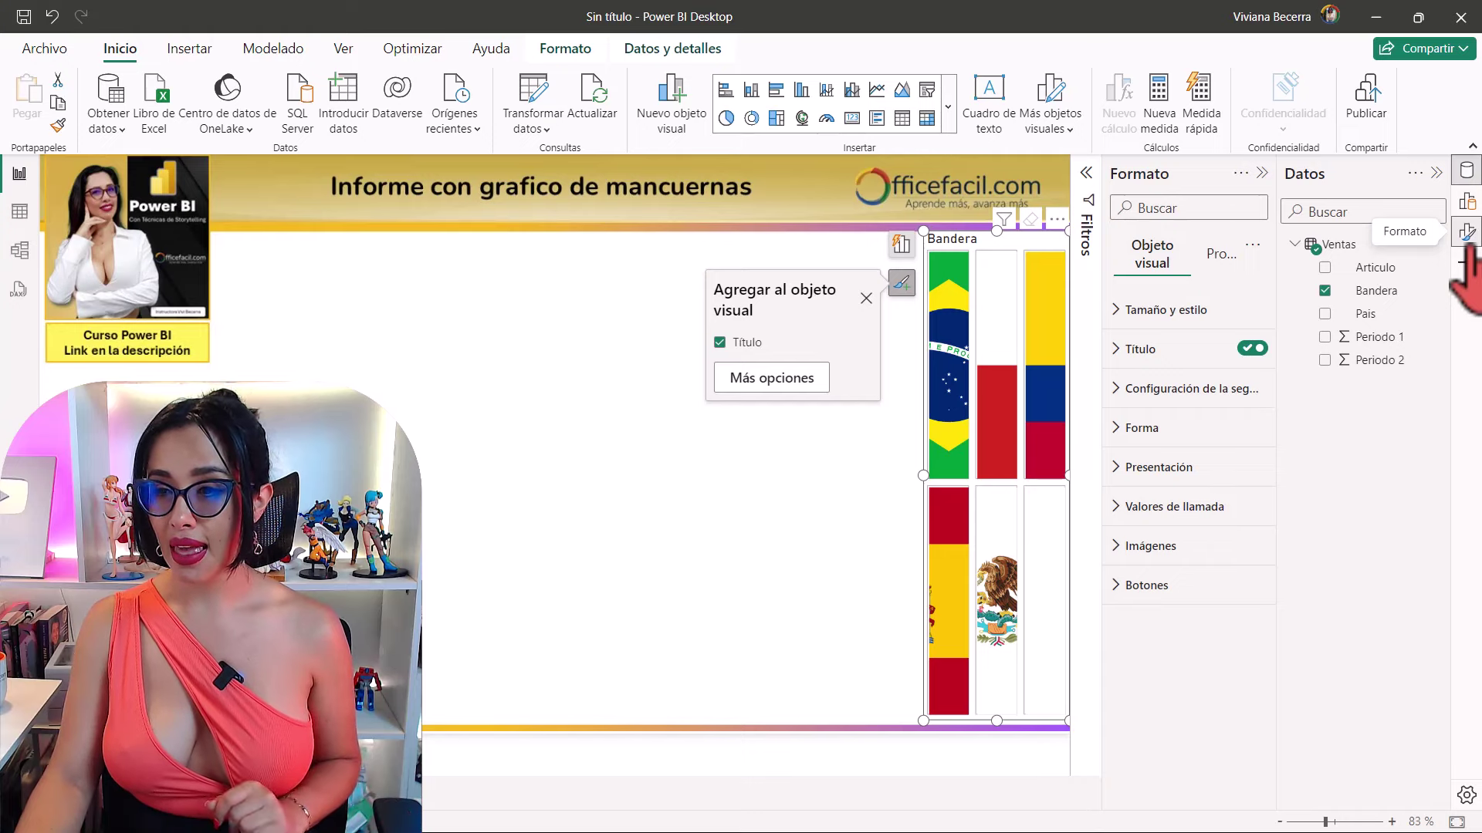
Lay the flag slicer out as 1 column with up to 6 rows, and make it narrower.
click(1150, 400)
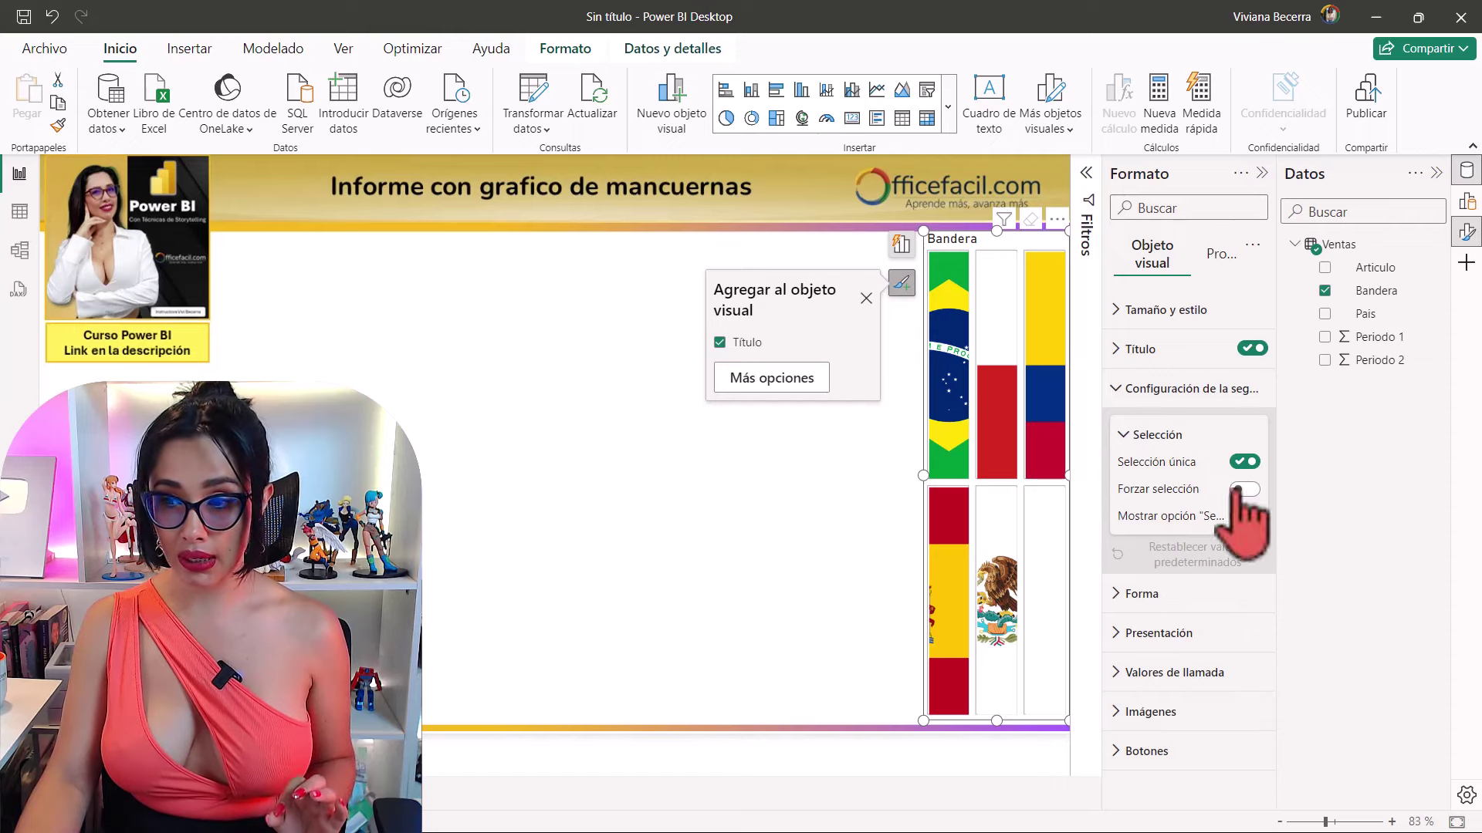
click(1169, 390)
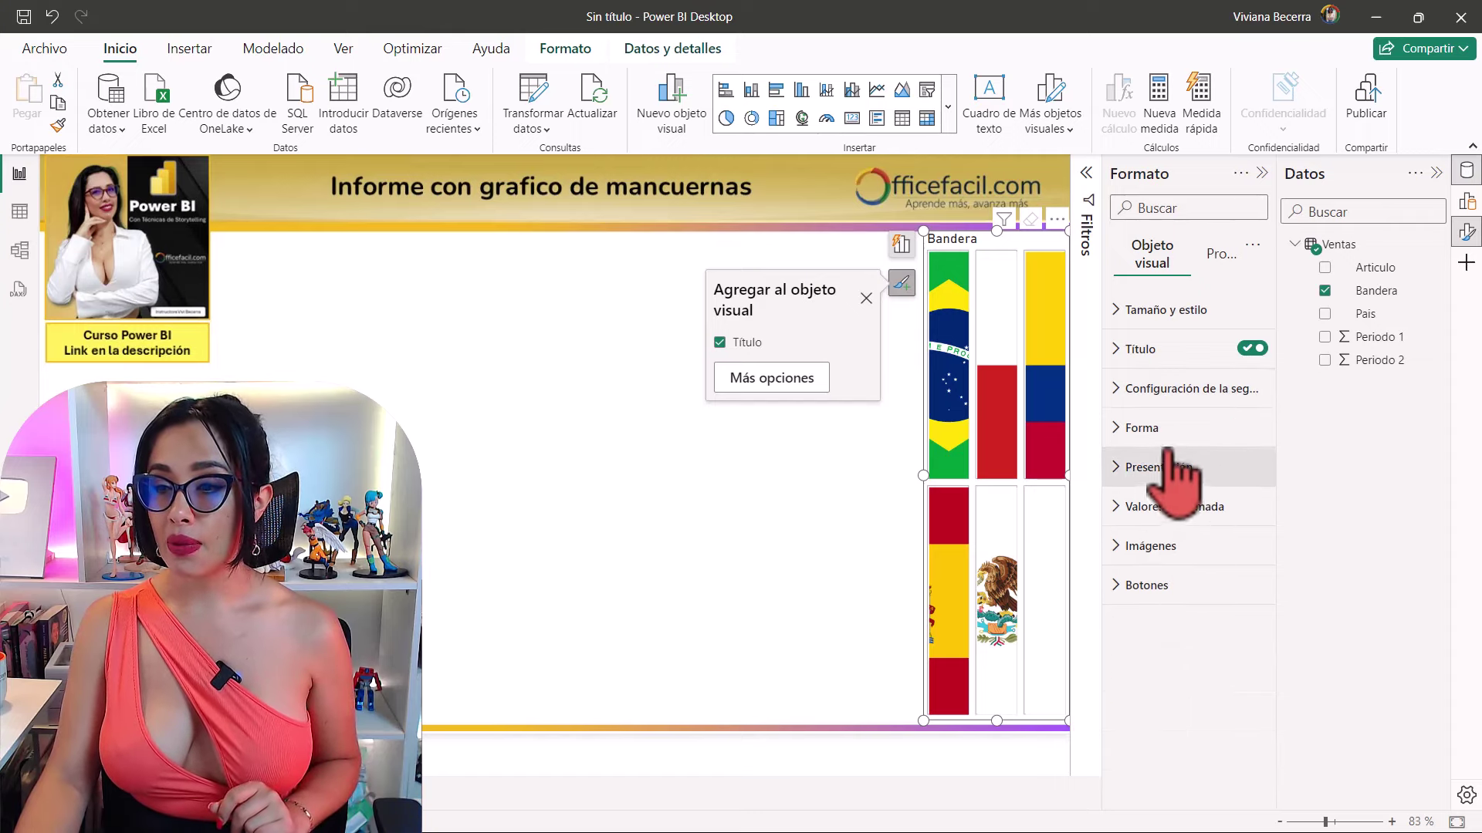
click(1158, 466)
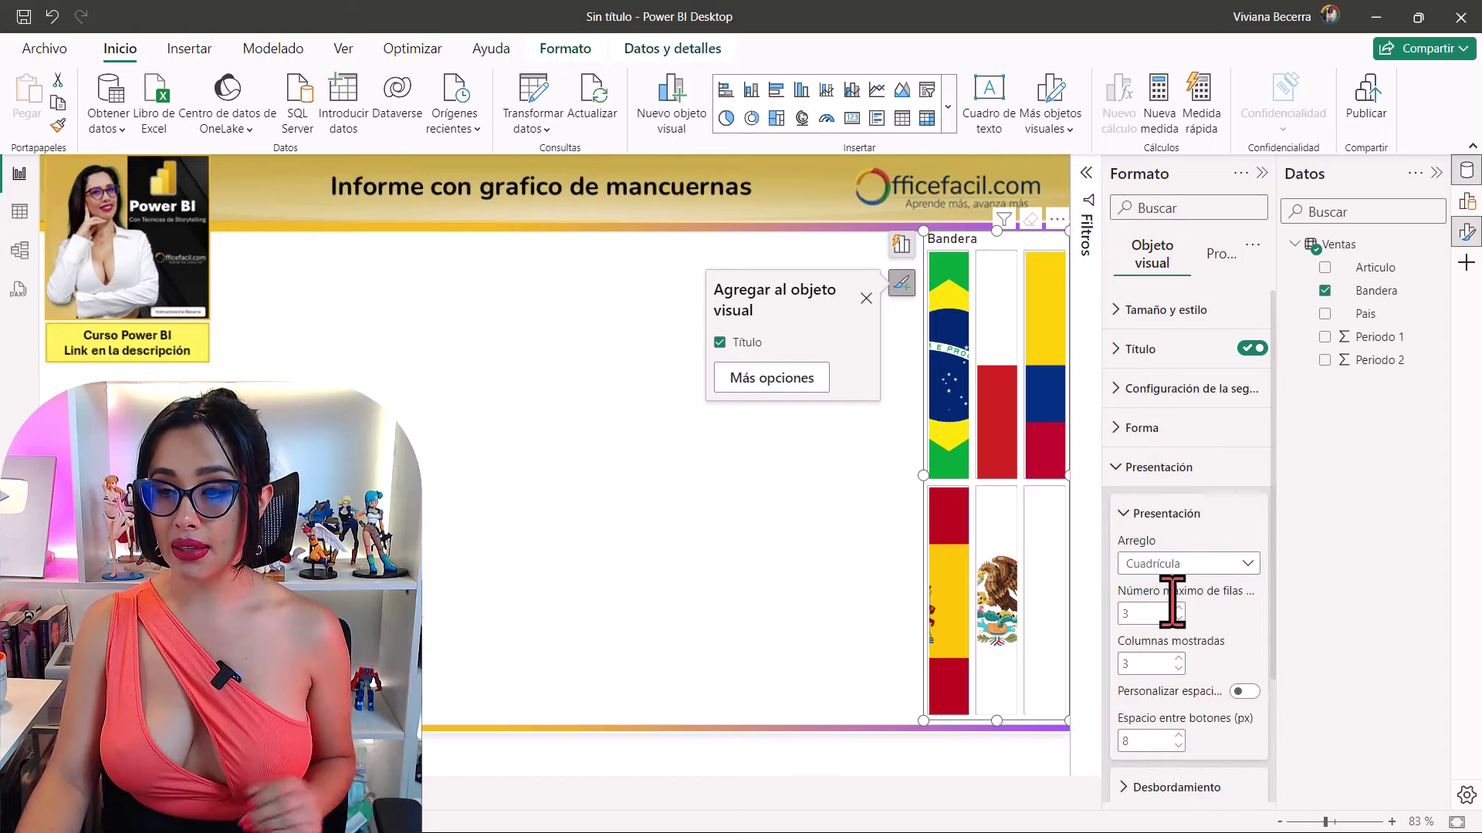
scroll(1188, 586, down, 1)
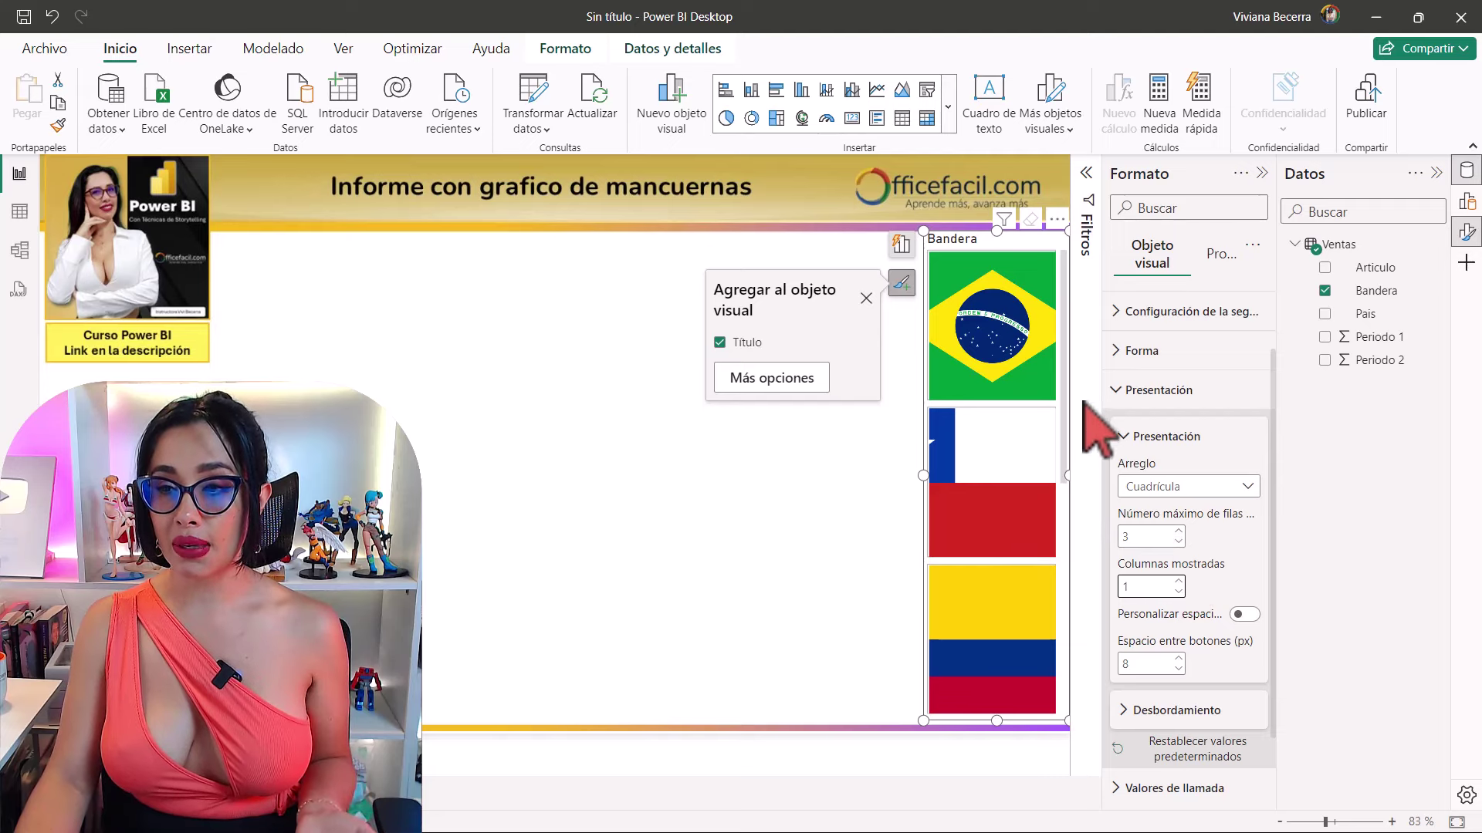
mouse_move(1065, 394)
mouse_down()
mouse_move(1081, 309)
mouse_move(1101, 565)
mouse_up()
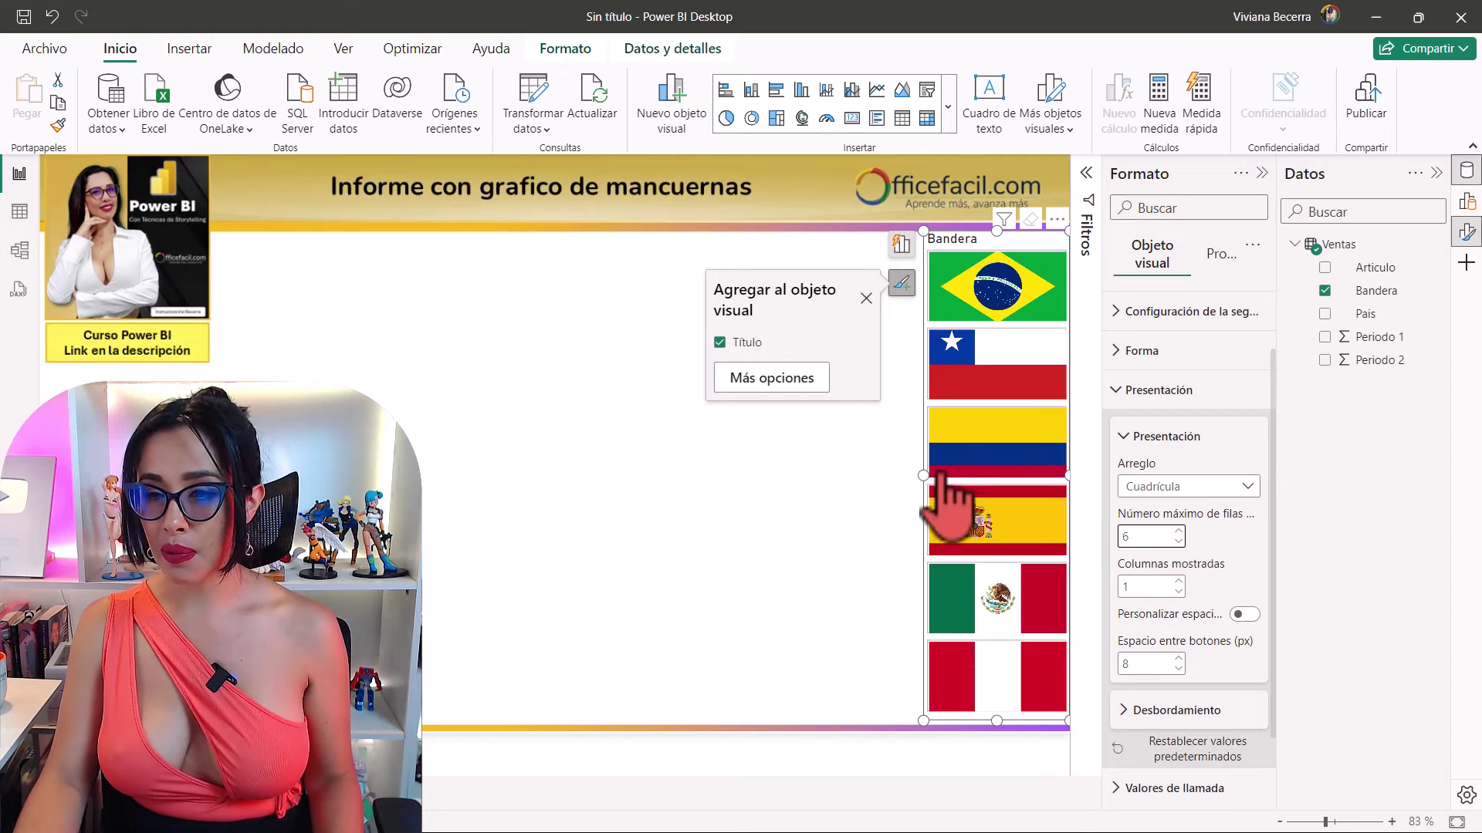
drag(923, 473, 957, 474)
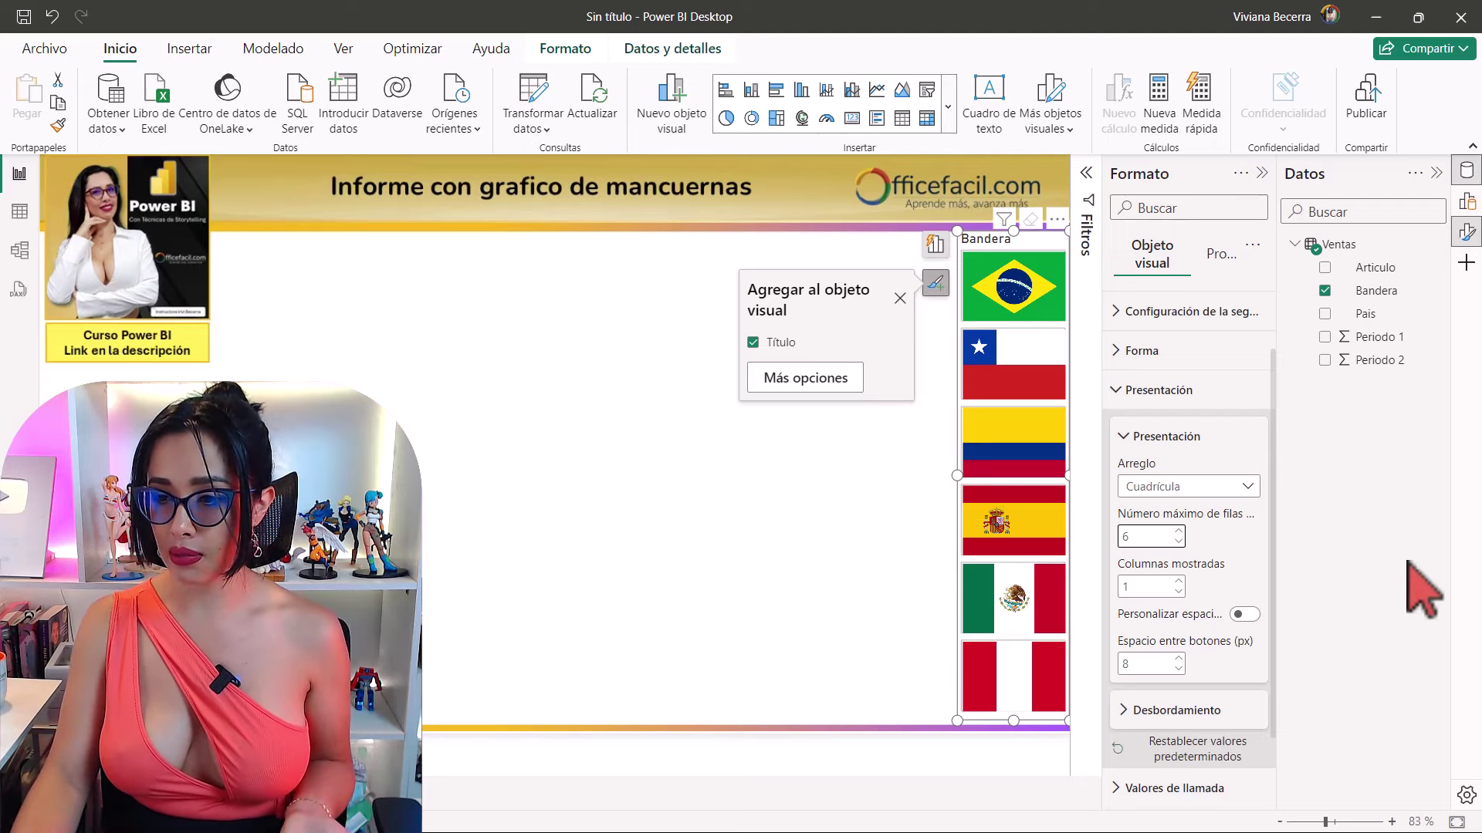
Set the flag images' Ajuste de imagen to Ajustar so they fit their buttons.
click(1204, 390)
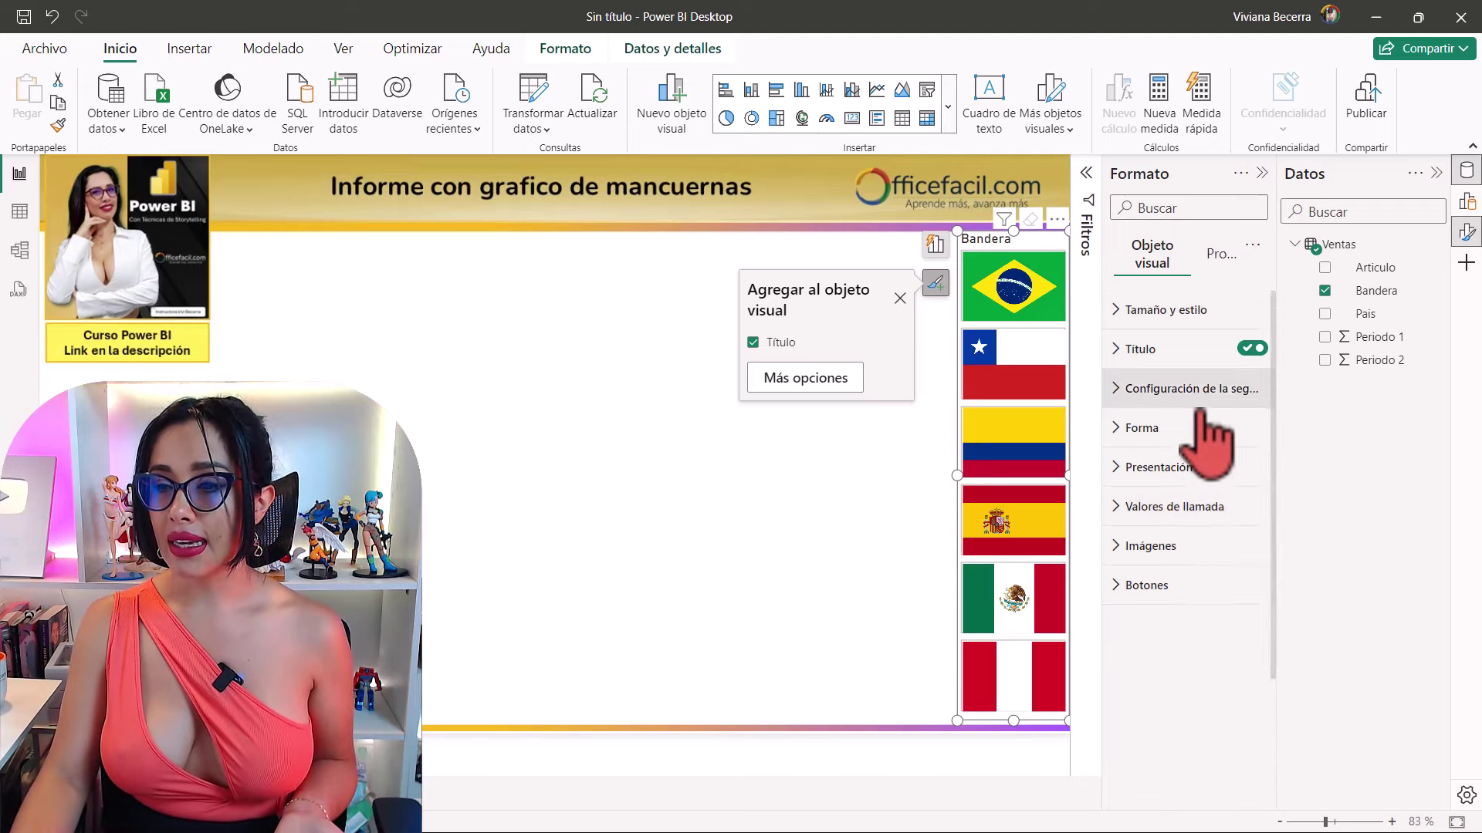
click(1194, 546)
scroll(1204, 564, down, 3)
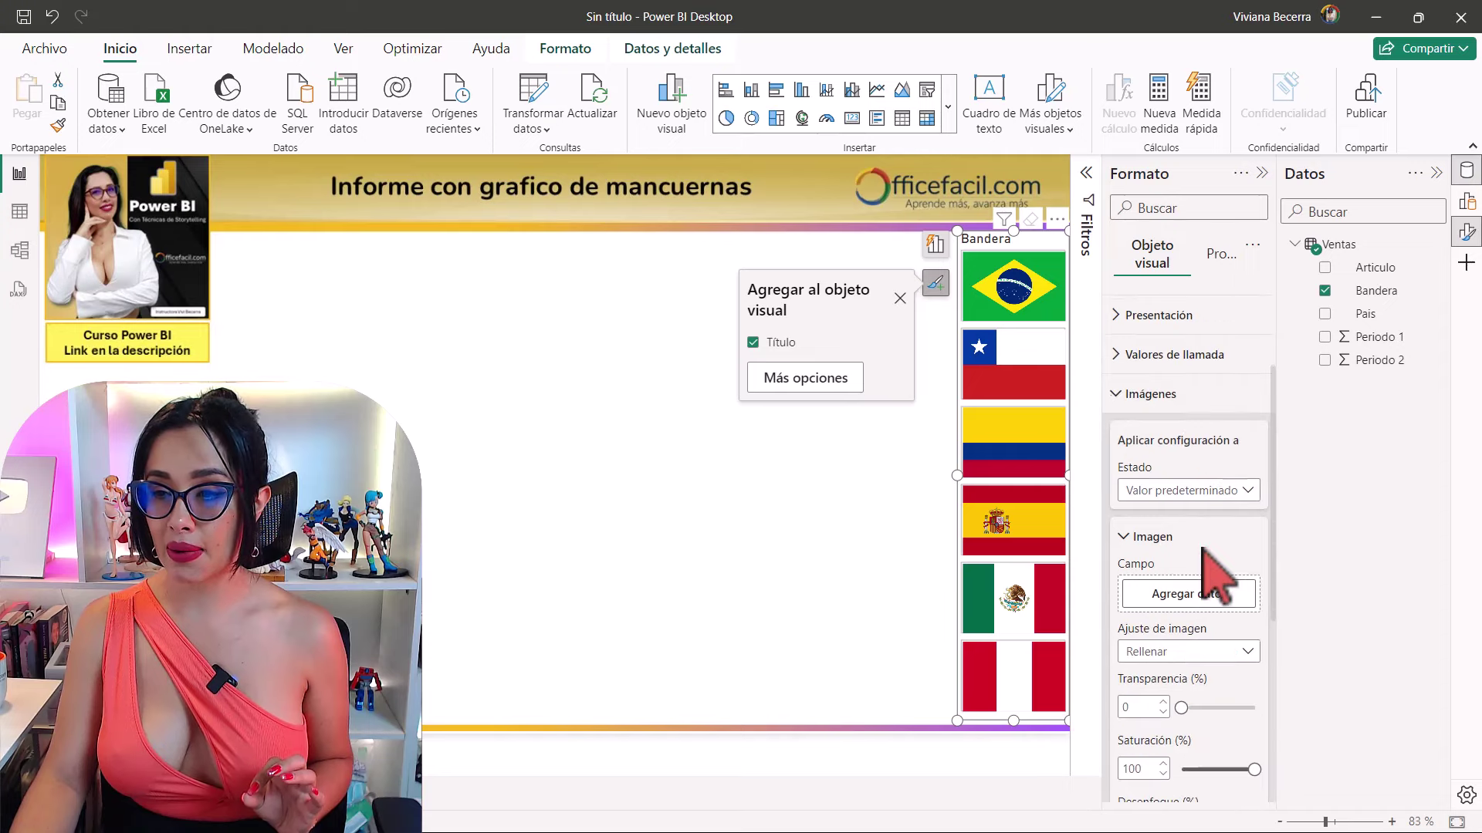
click(1188, 575)
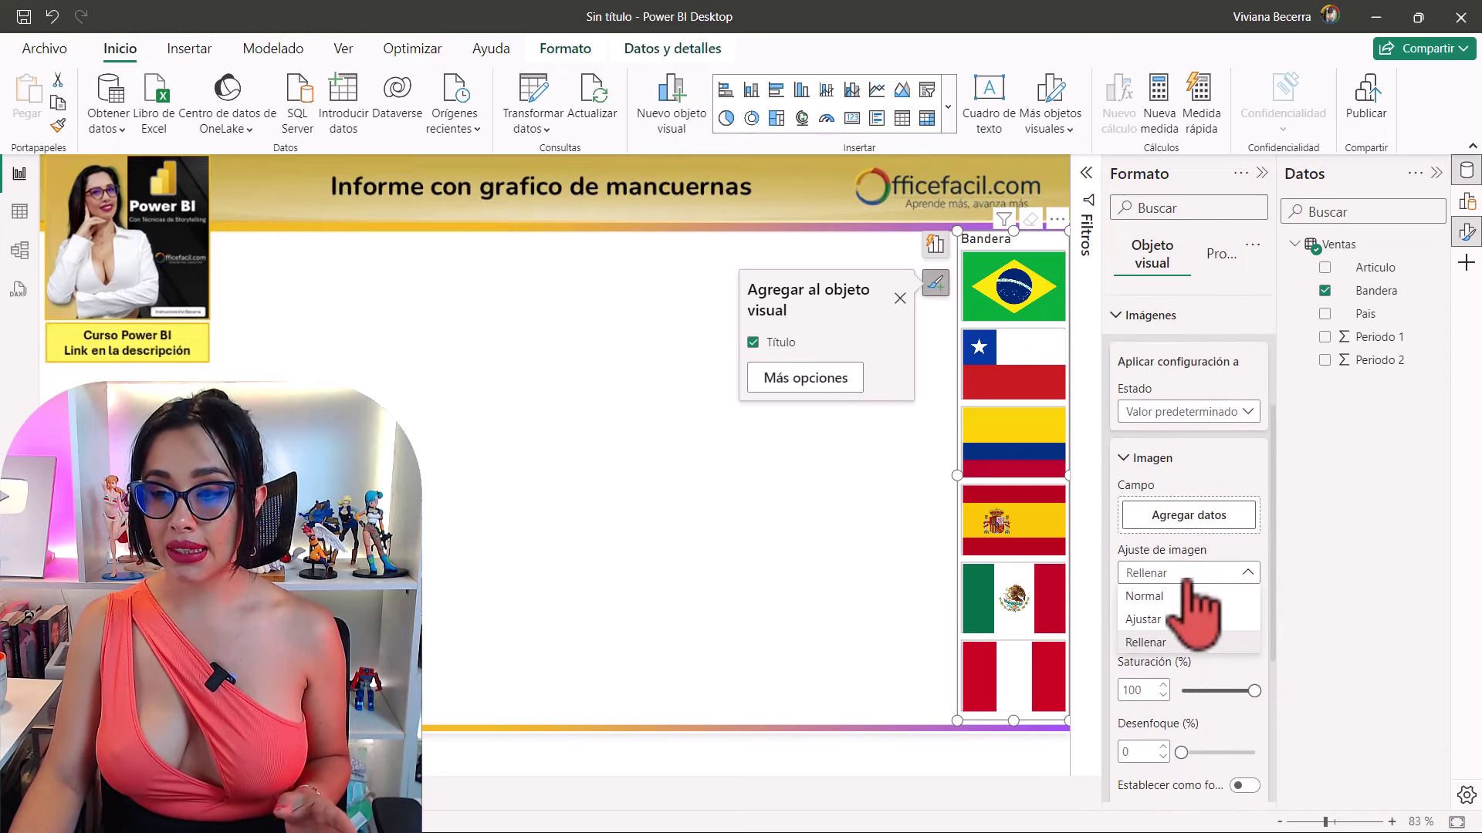
click(1181, 619)
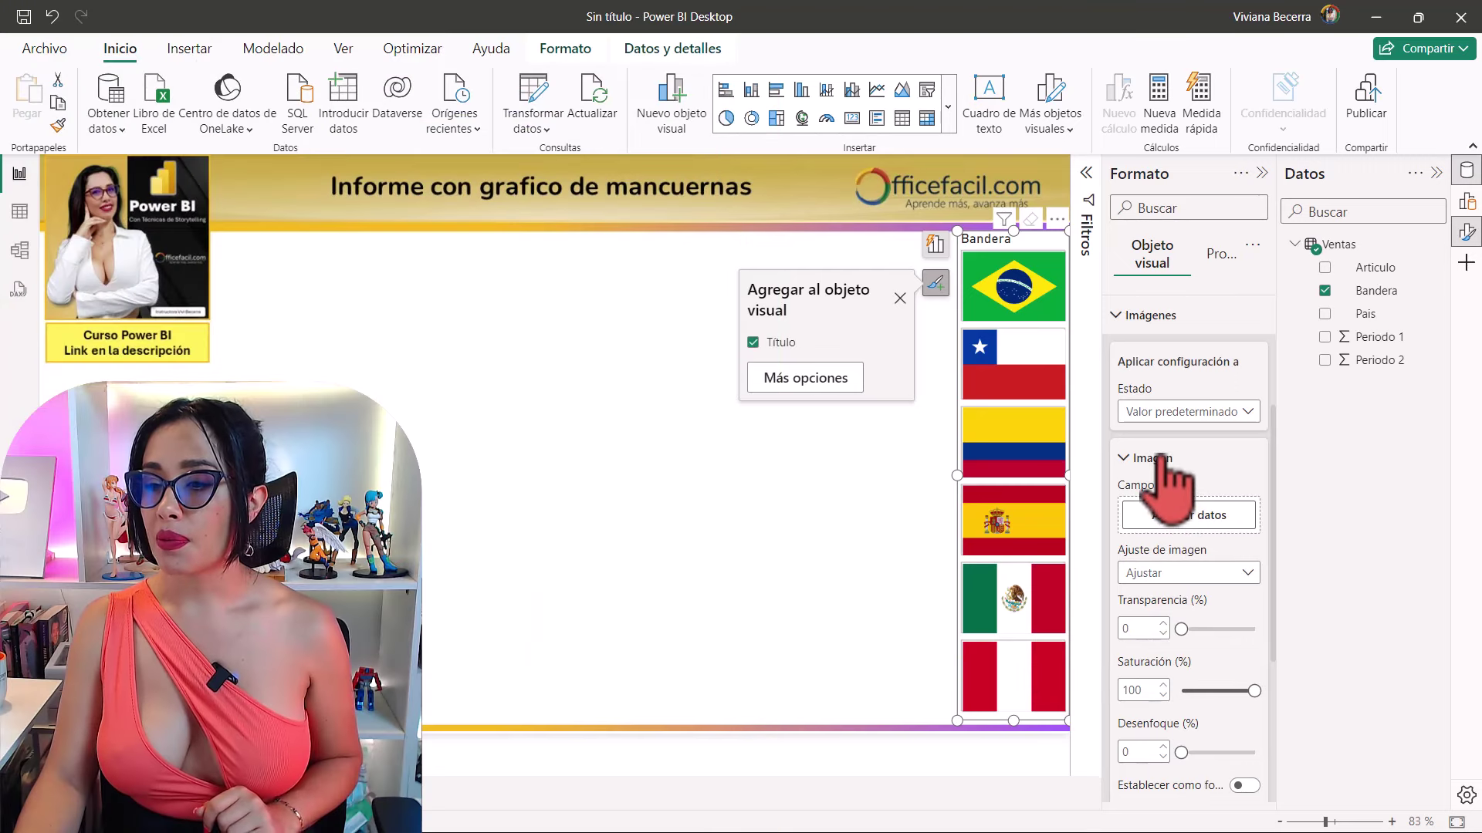
click(1165, 460)
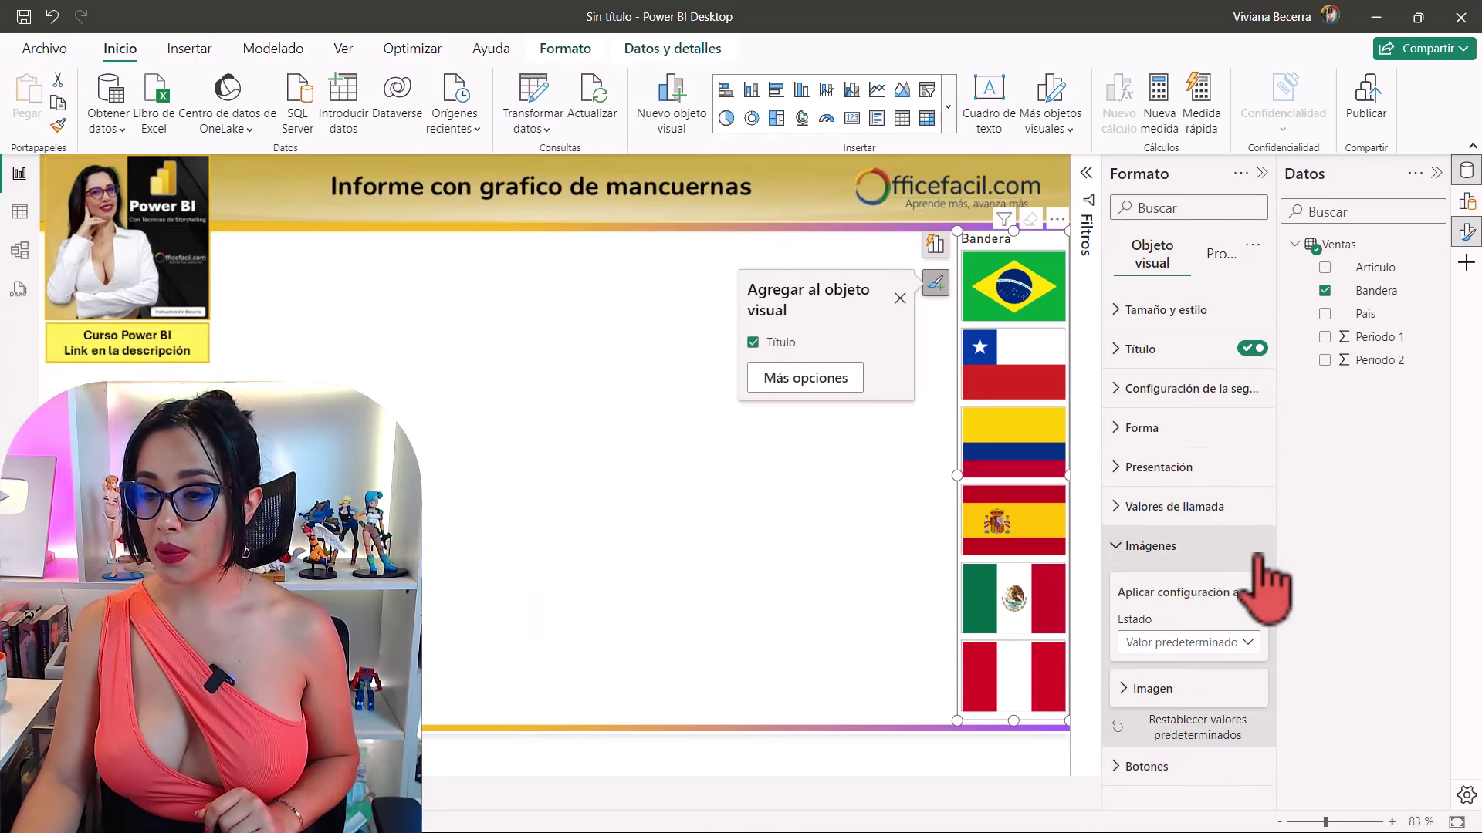
Review the Botones state styling and dismiss the Agregar al objeto visual suggestion.
click(1144, 768)
scroll(1174, 602, down, 3)
scroll(1169, 605, down, 3)
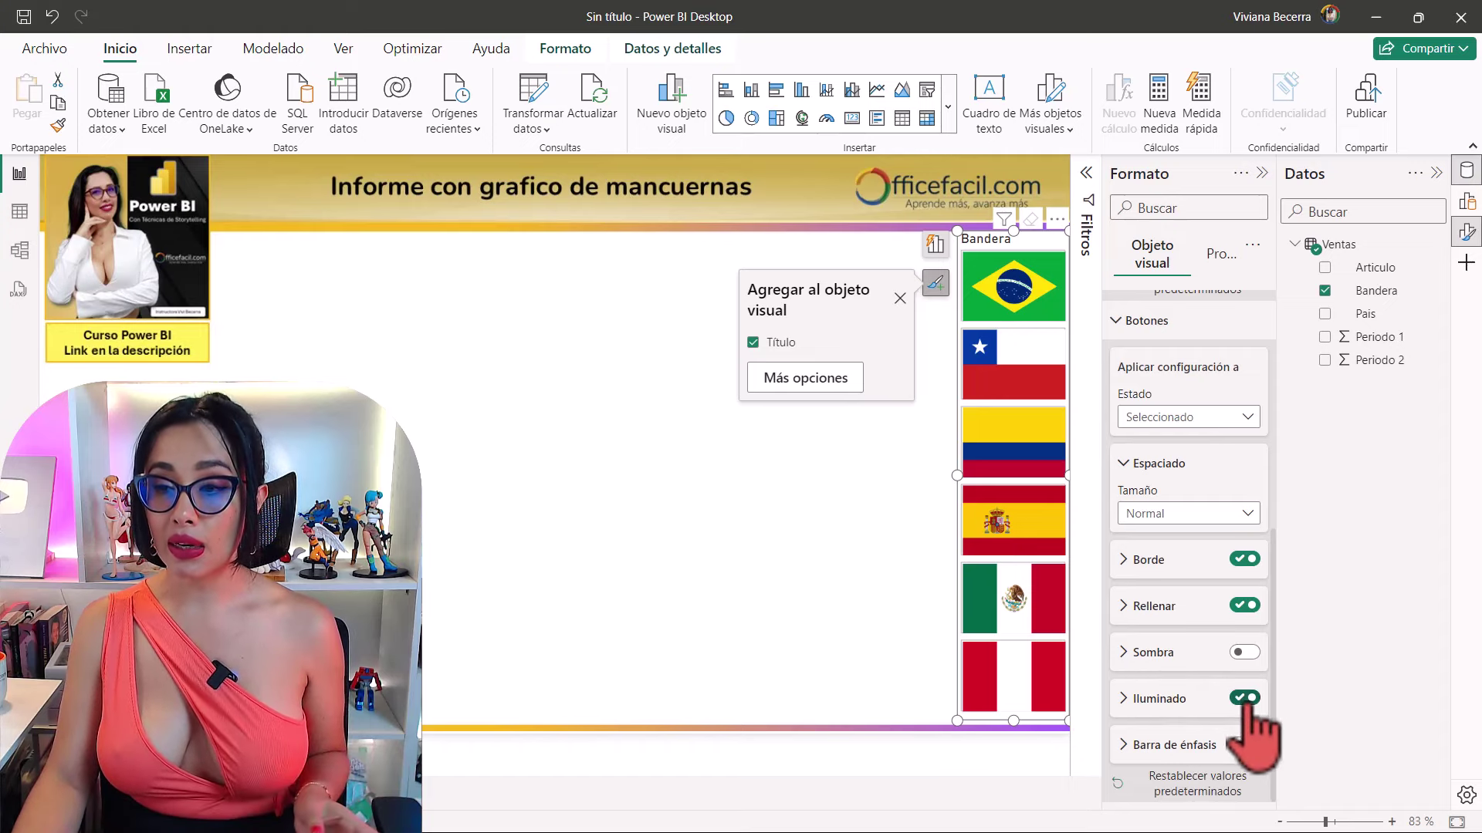
click(1199, 417)
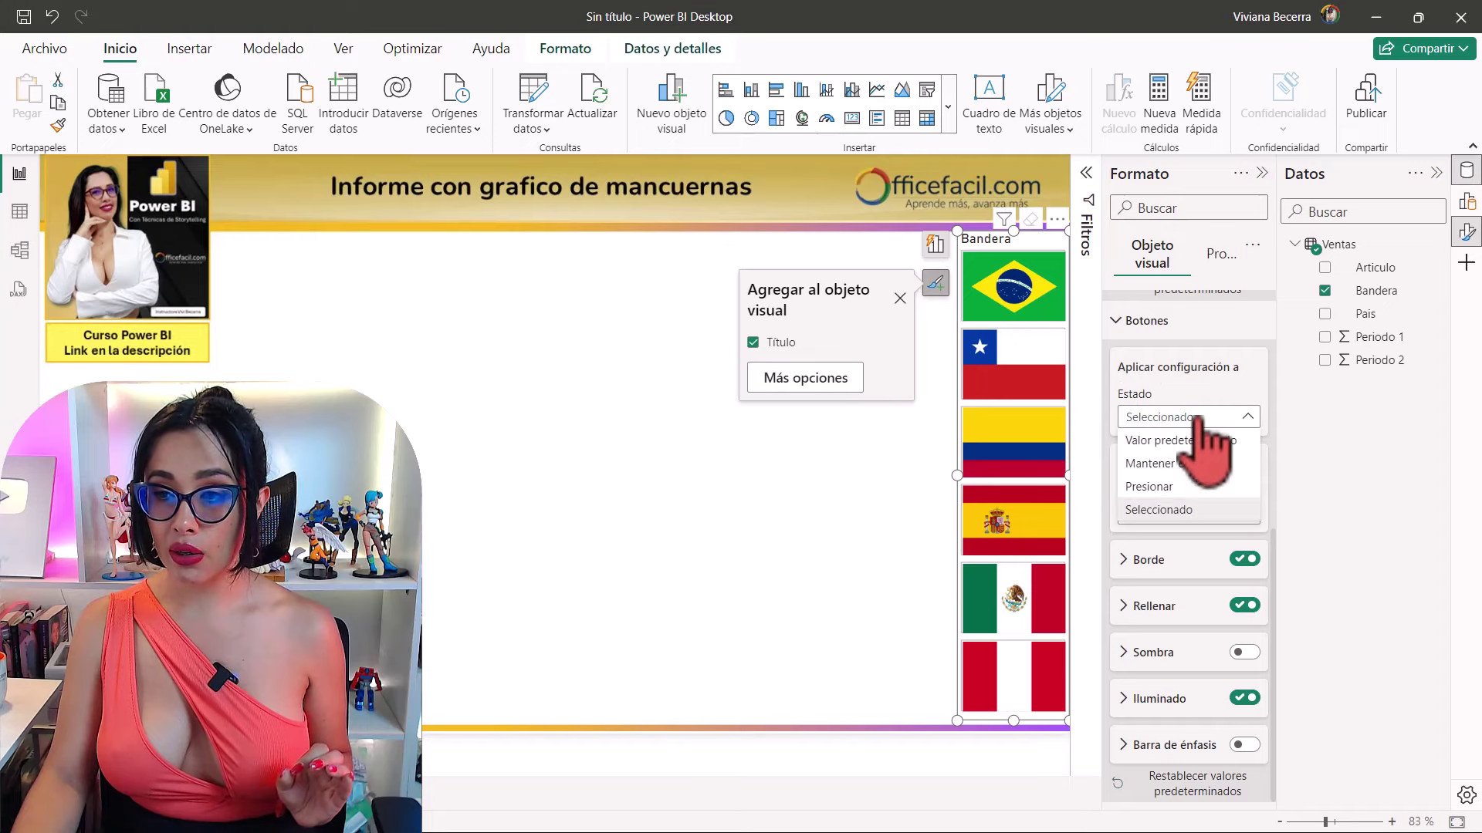
click(1159, 511)
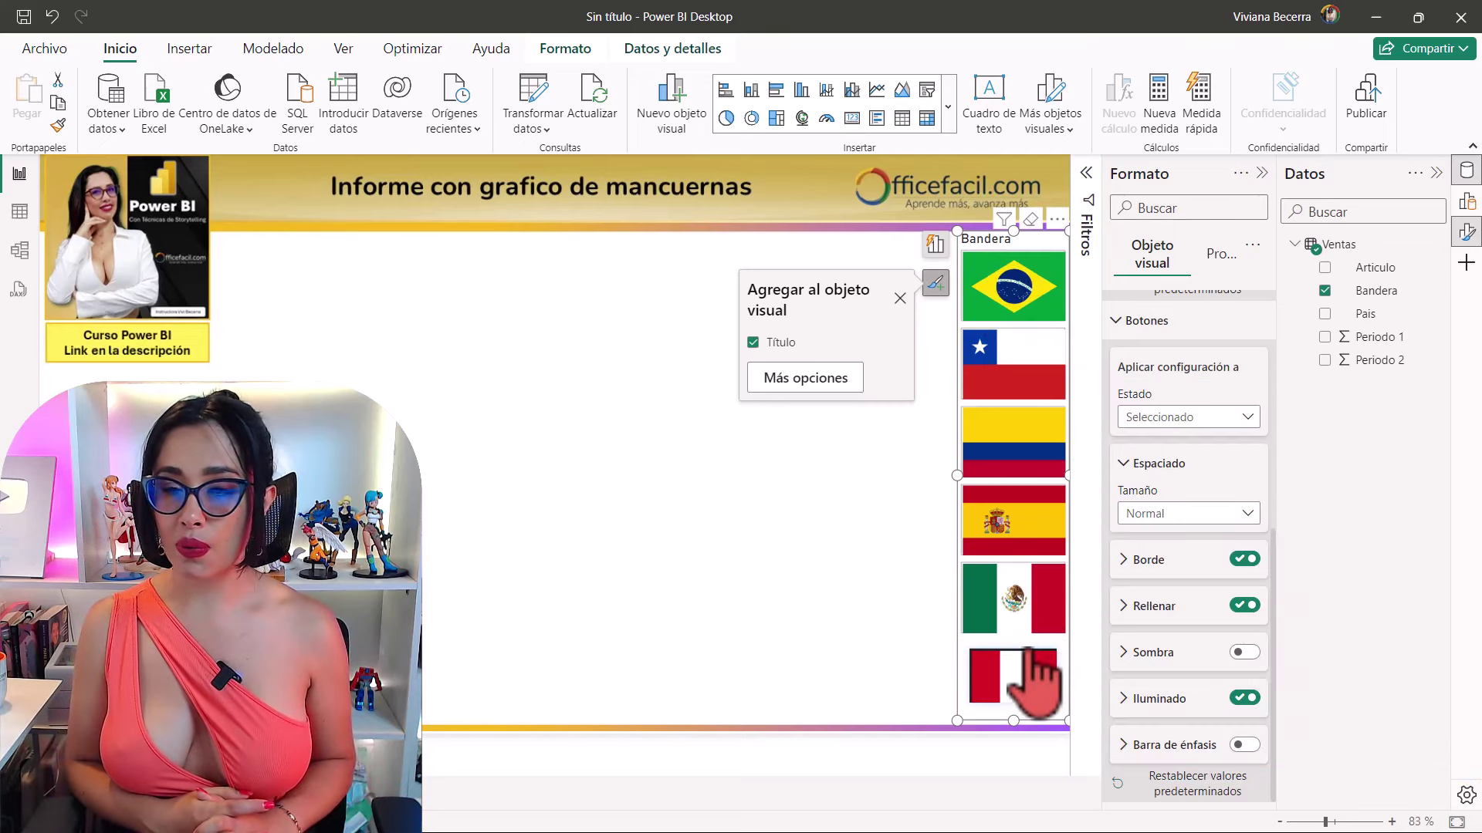
click(899, 298)
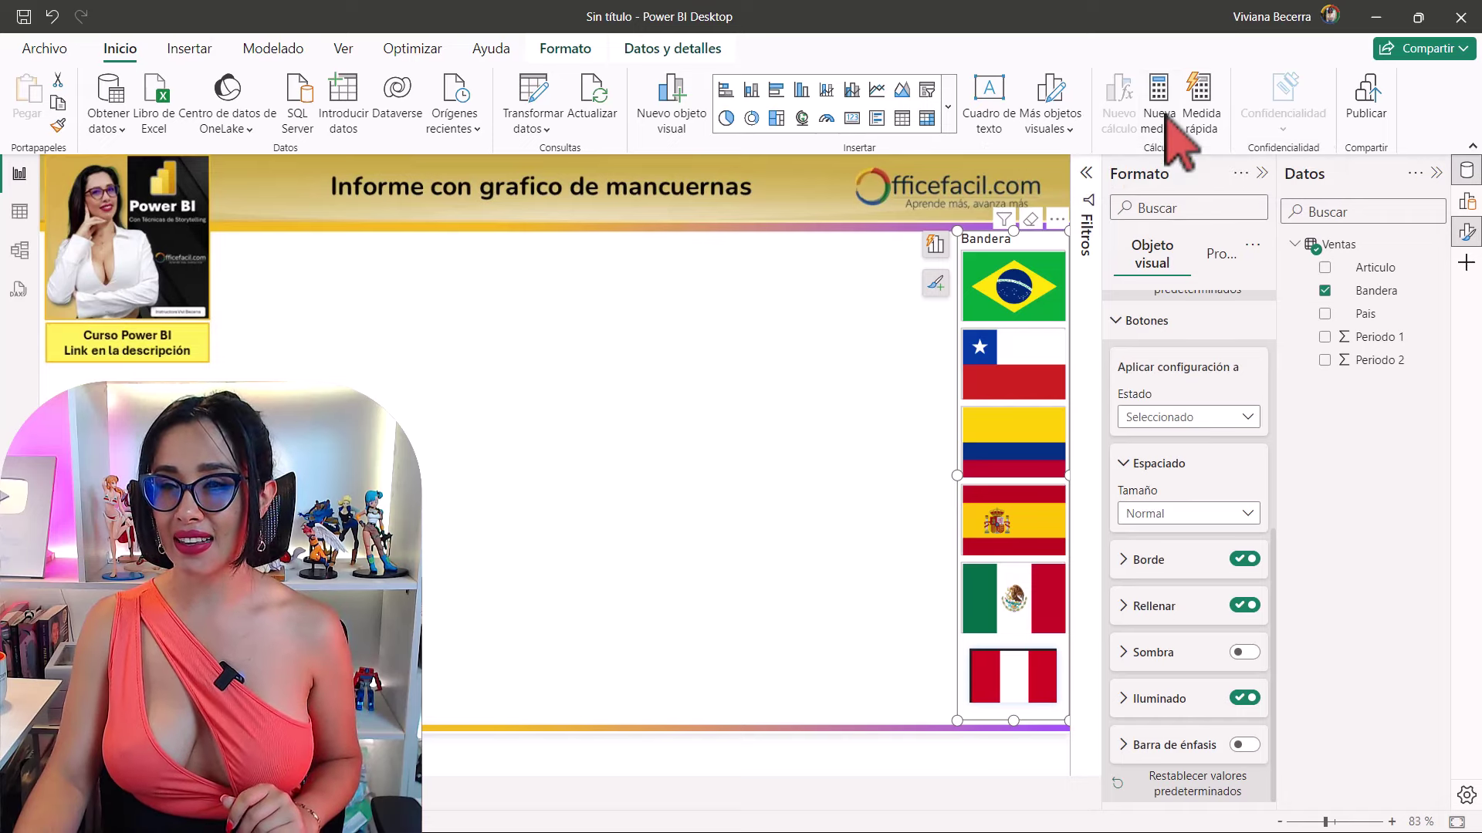
Write a new measure summing Ventas[Periodo 2] minus the sum of Ventas[Periodo 1].
click(1159, 104)
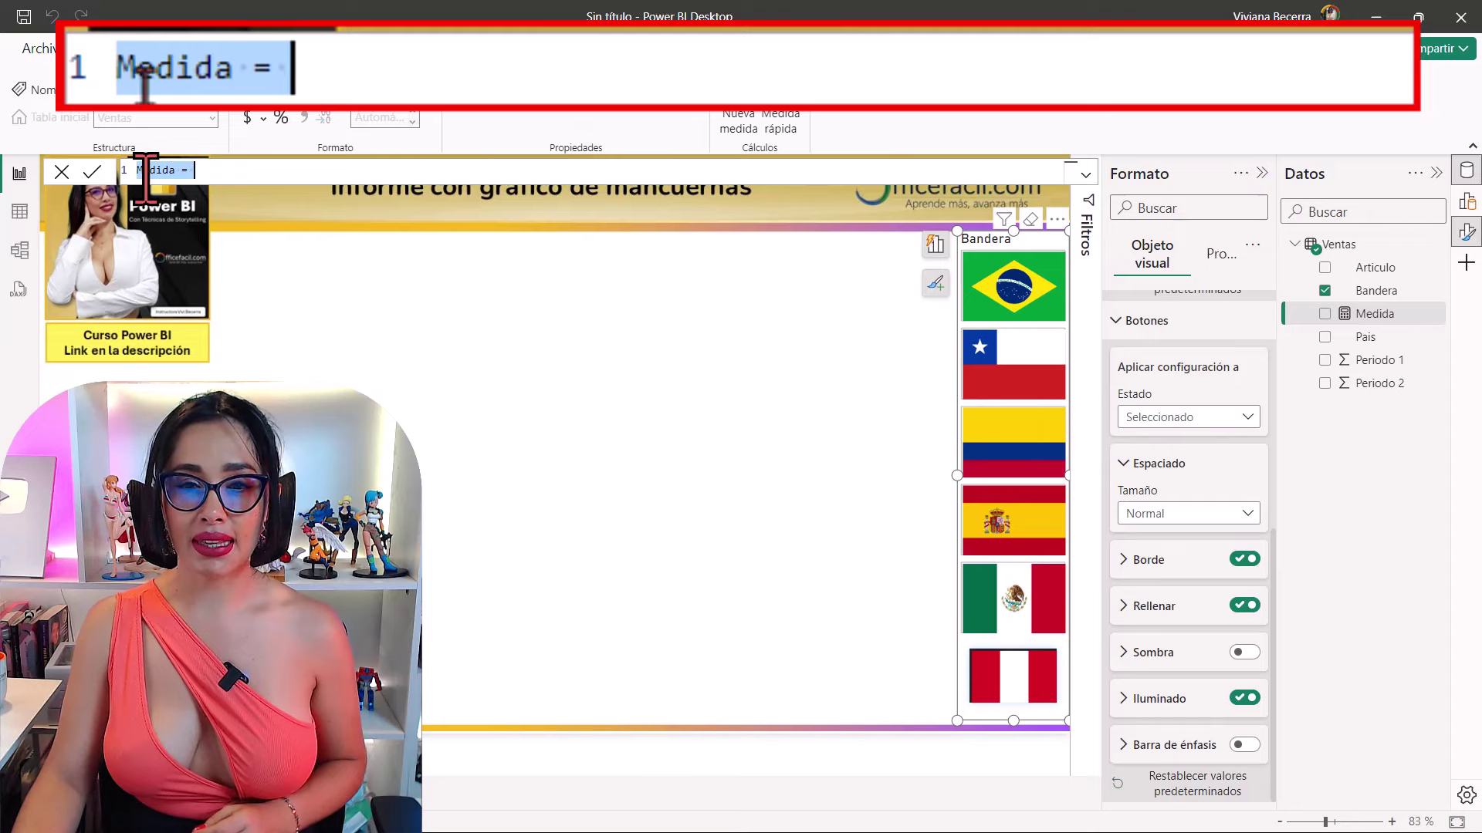
text(d)
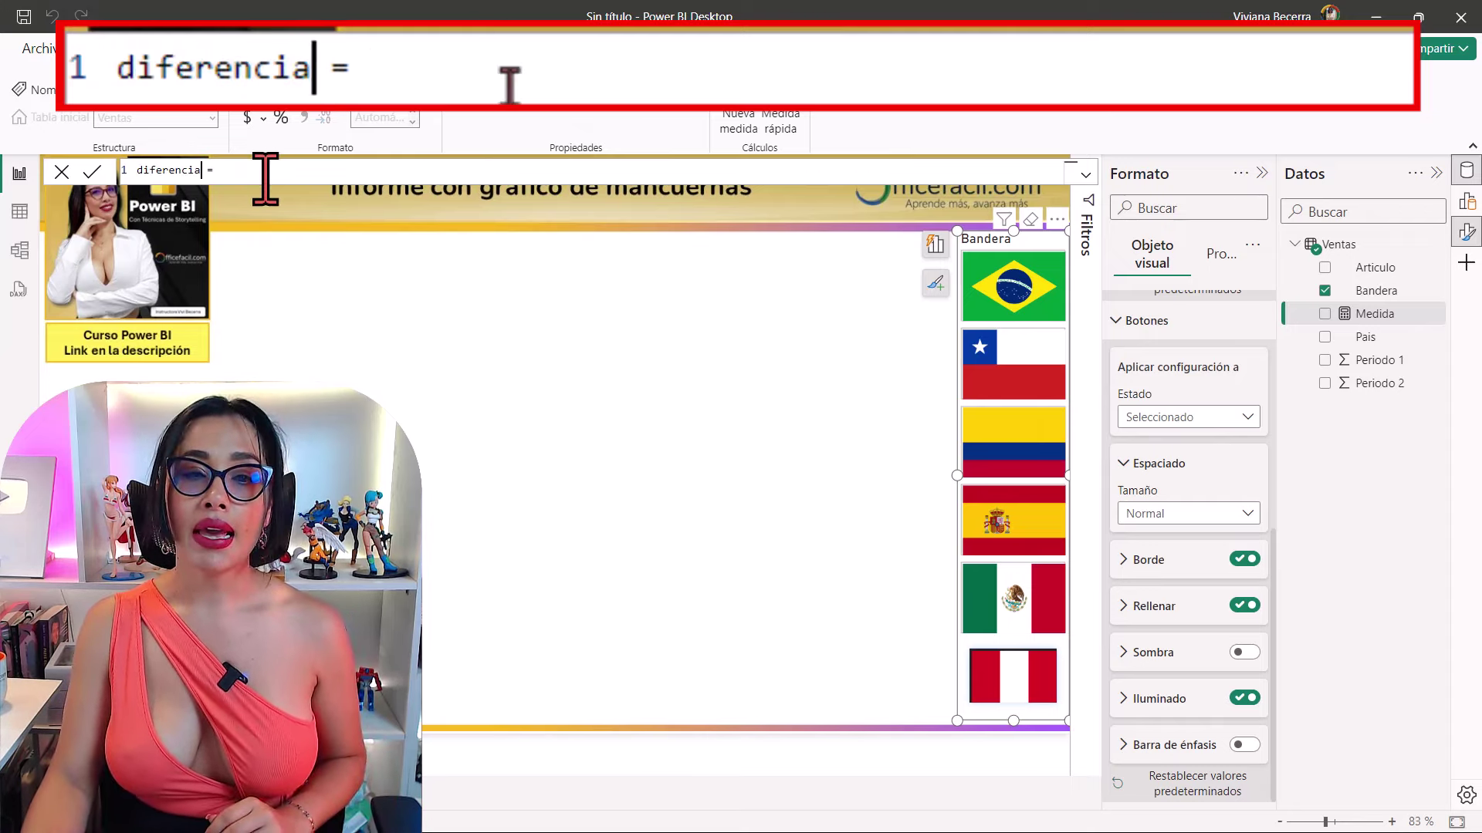
text(sum)
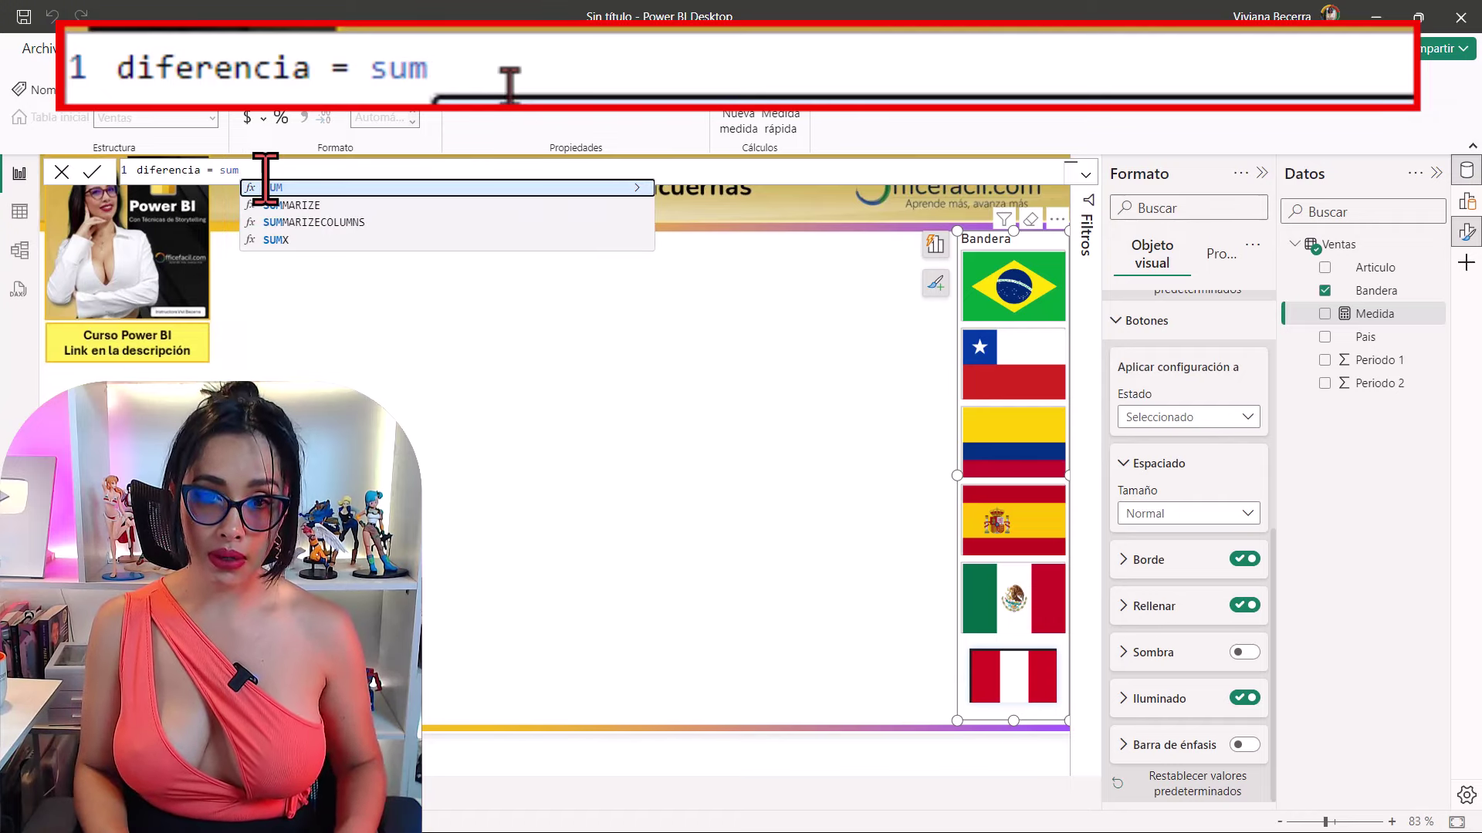
text(()
key(Down)
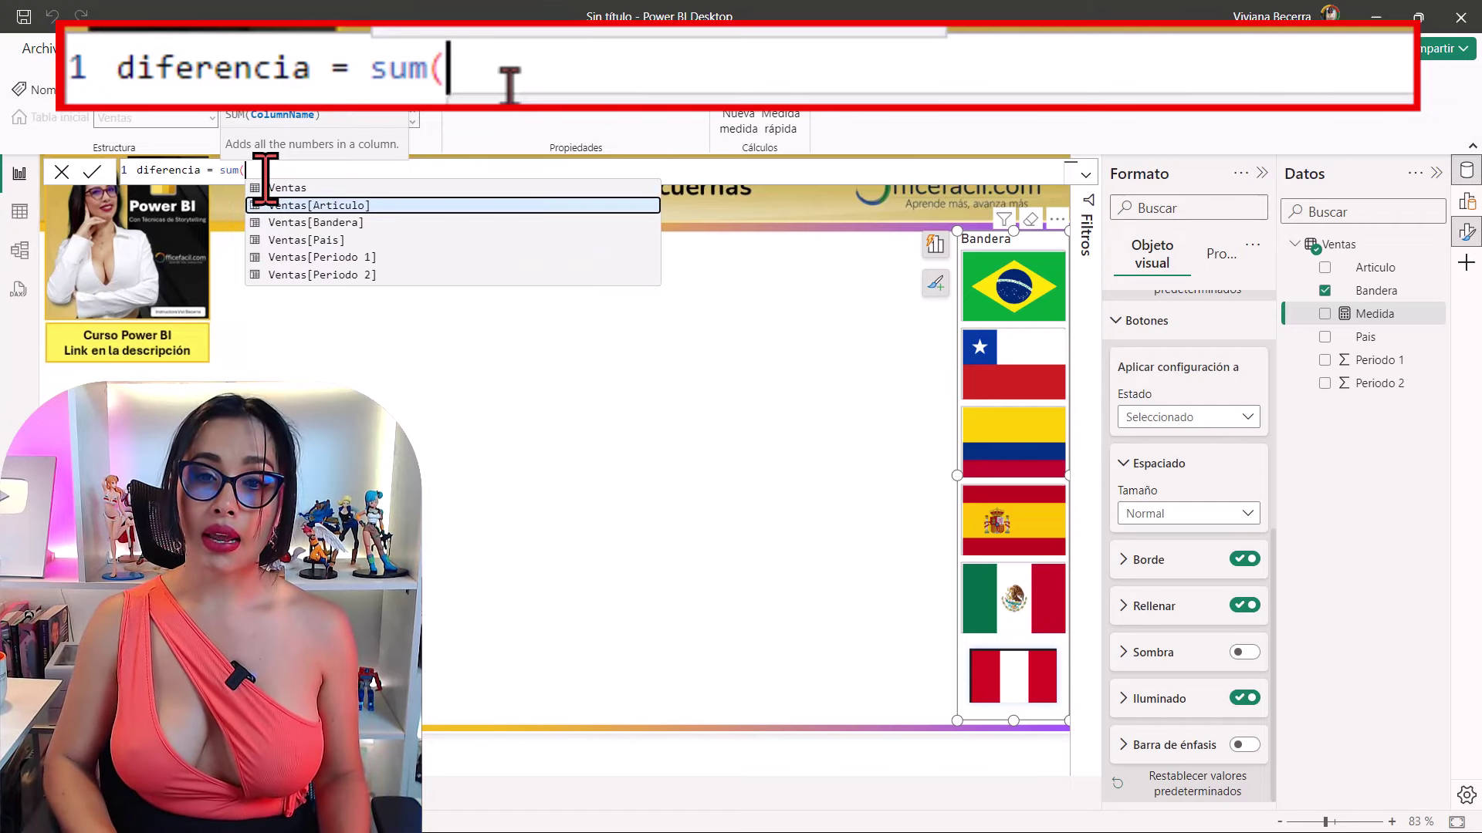
key(Down)
key(Down)
key(Down)
key(Down)
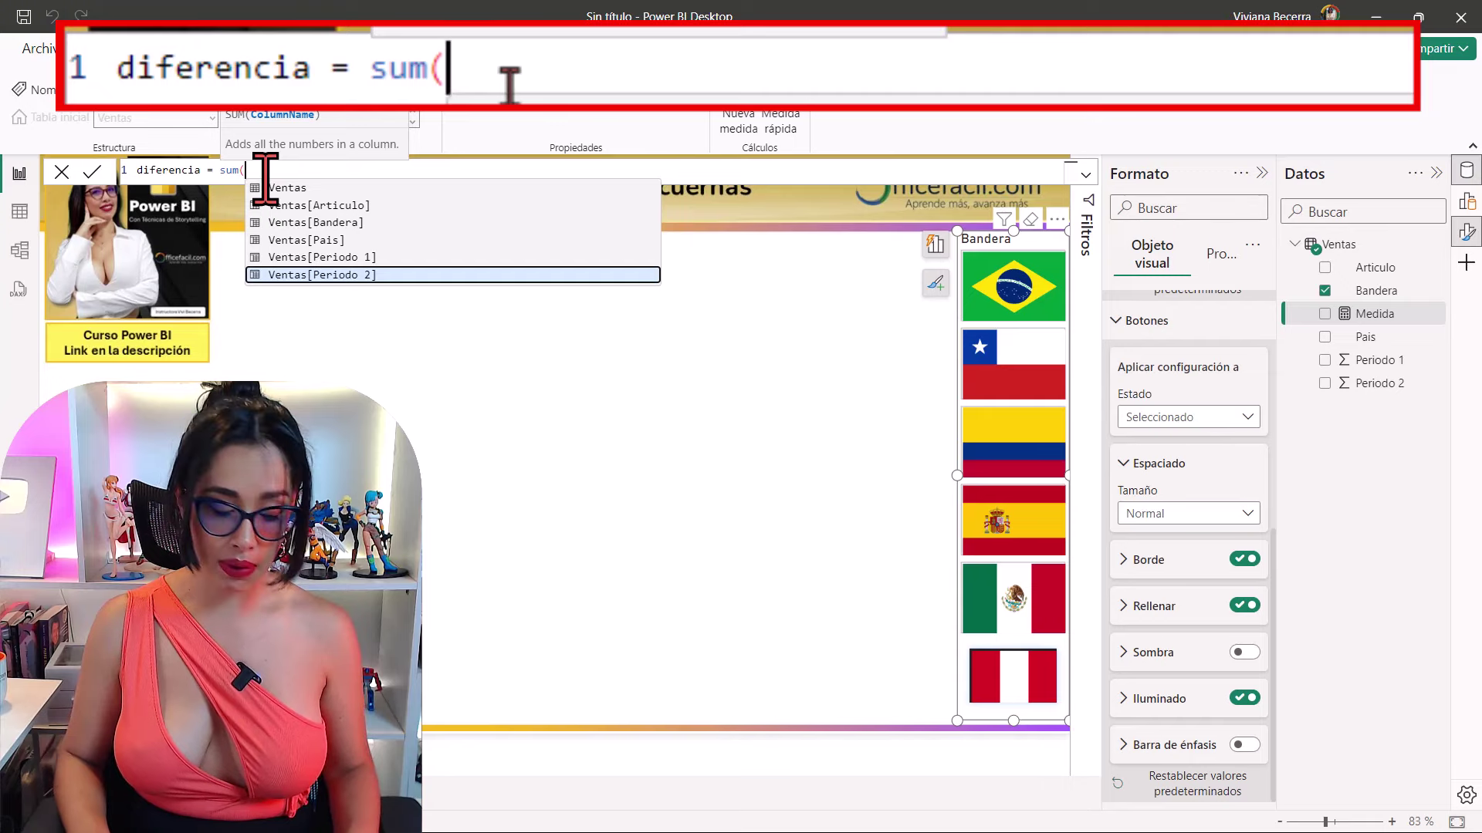
key(Tab)
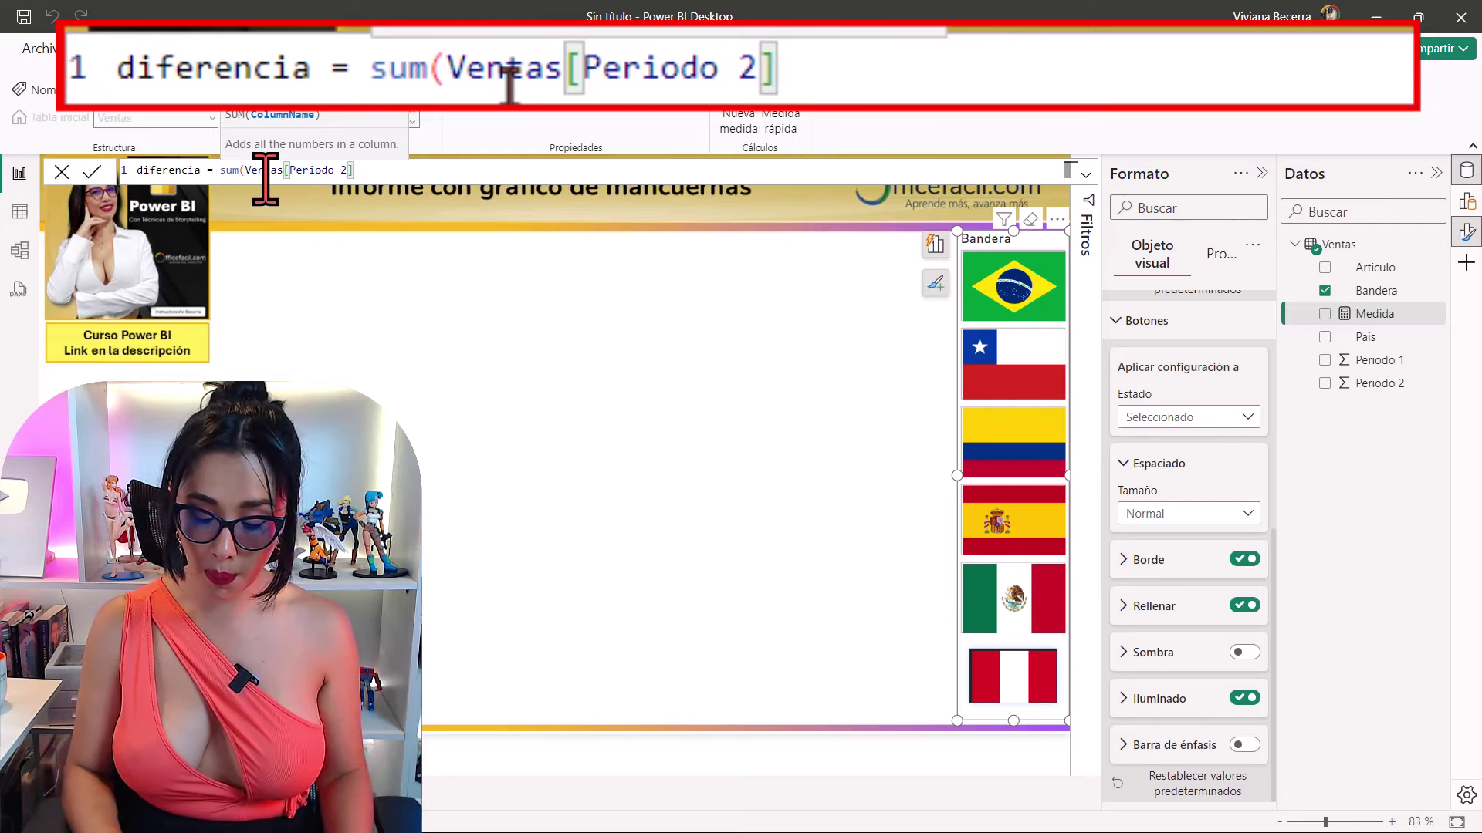
text(-s)
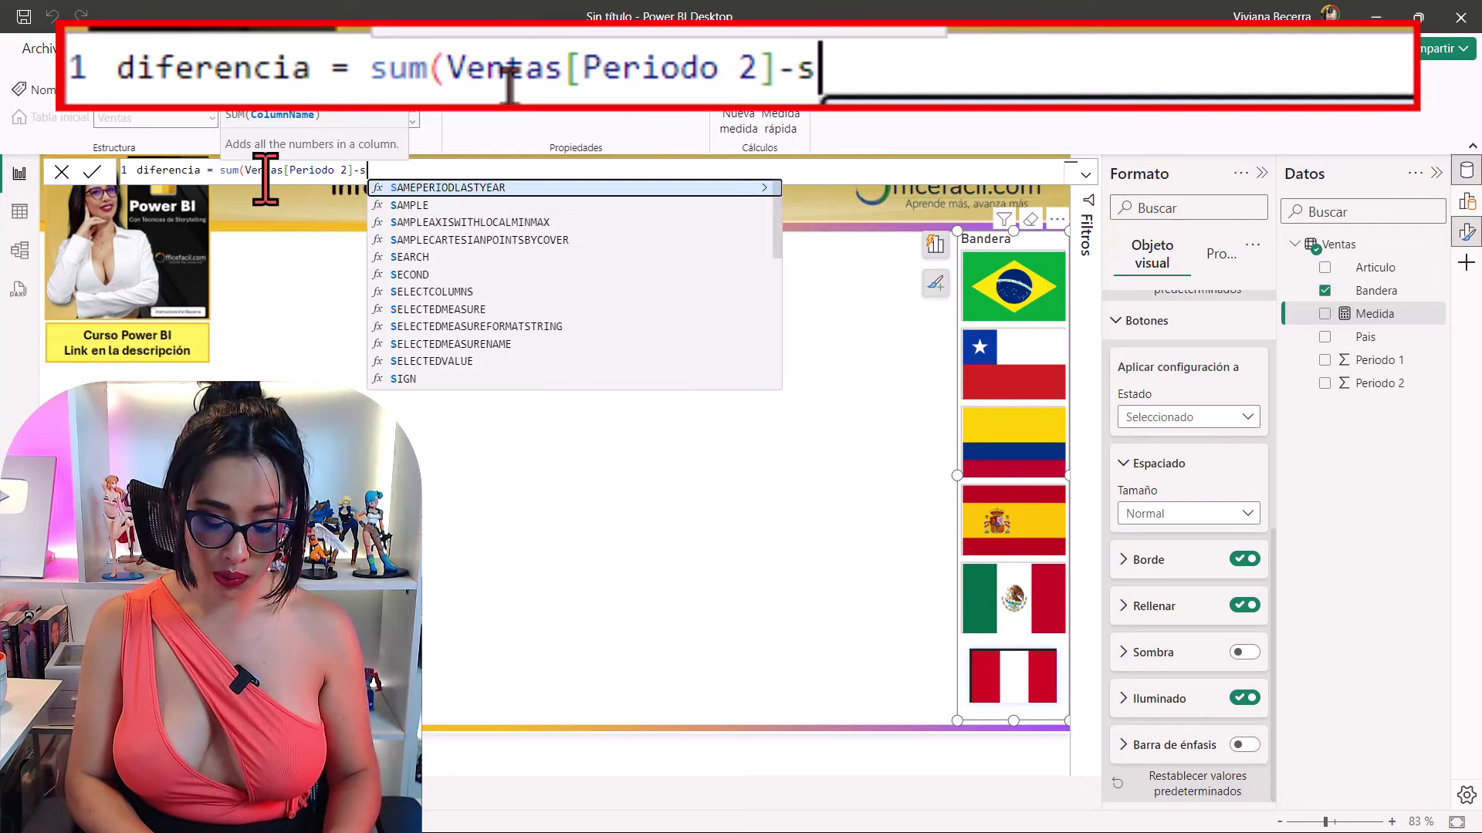
text(um()
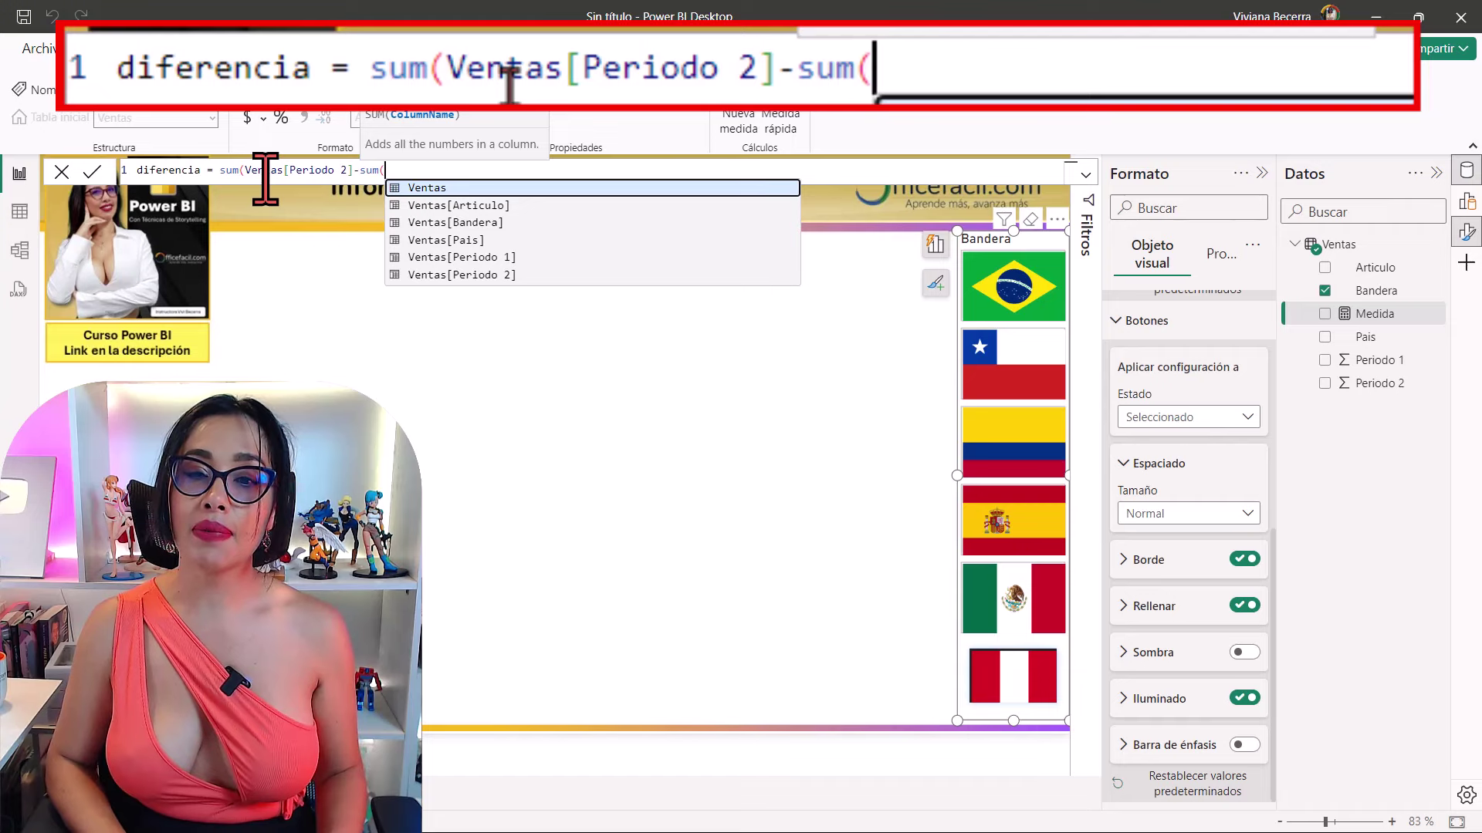
key(Down)
key(Down)
key(Down)
key(Down)
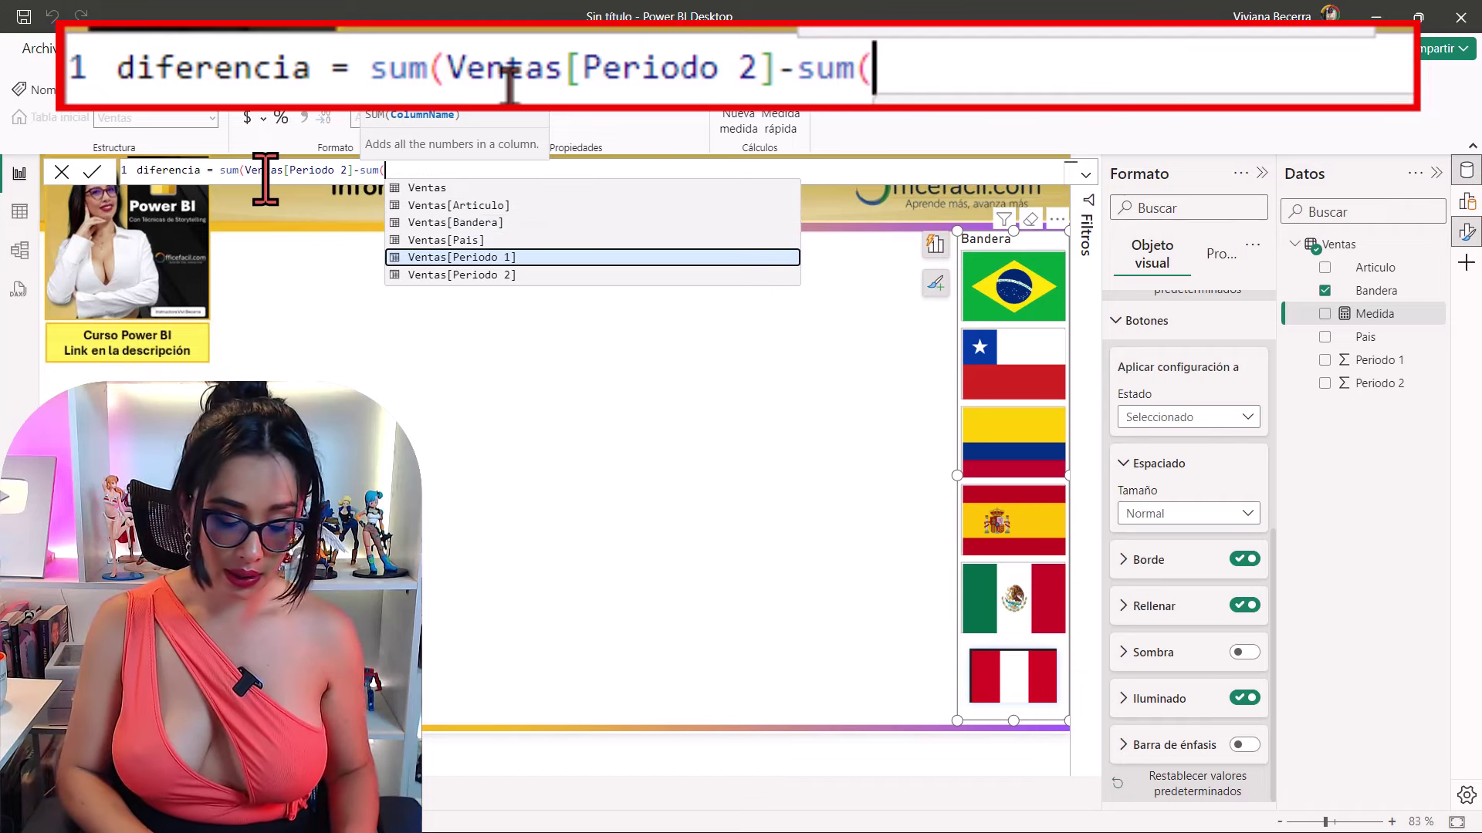
key(Tab)
text())
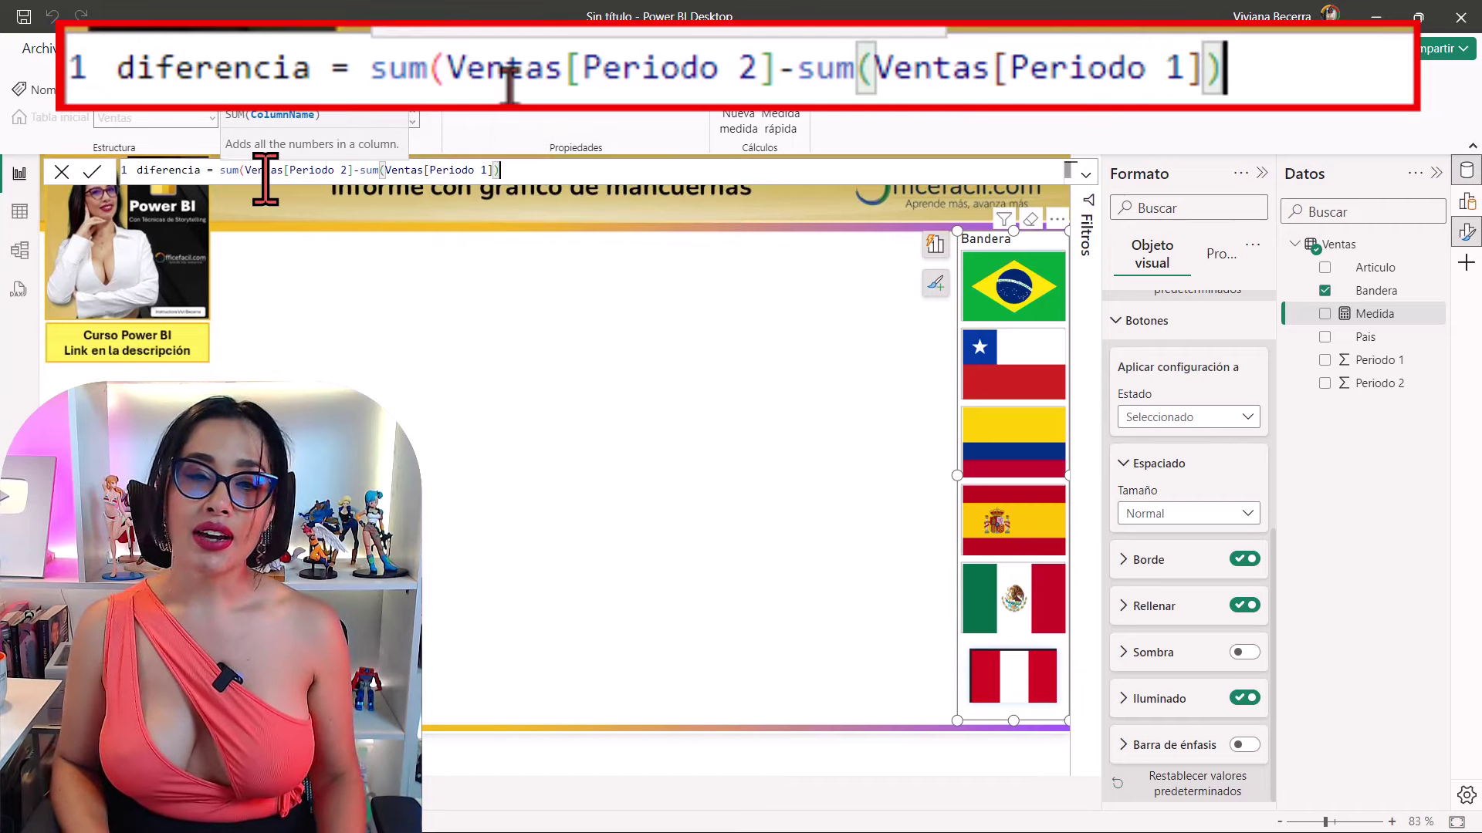
text())
key(Return)
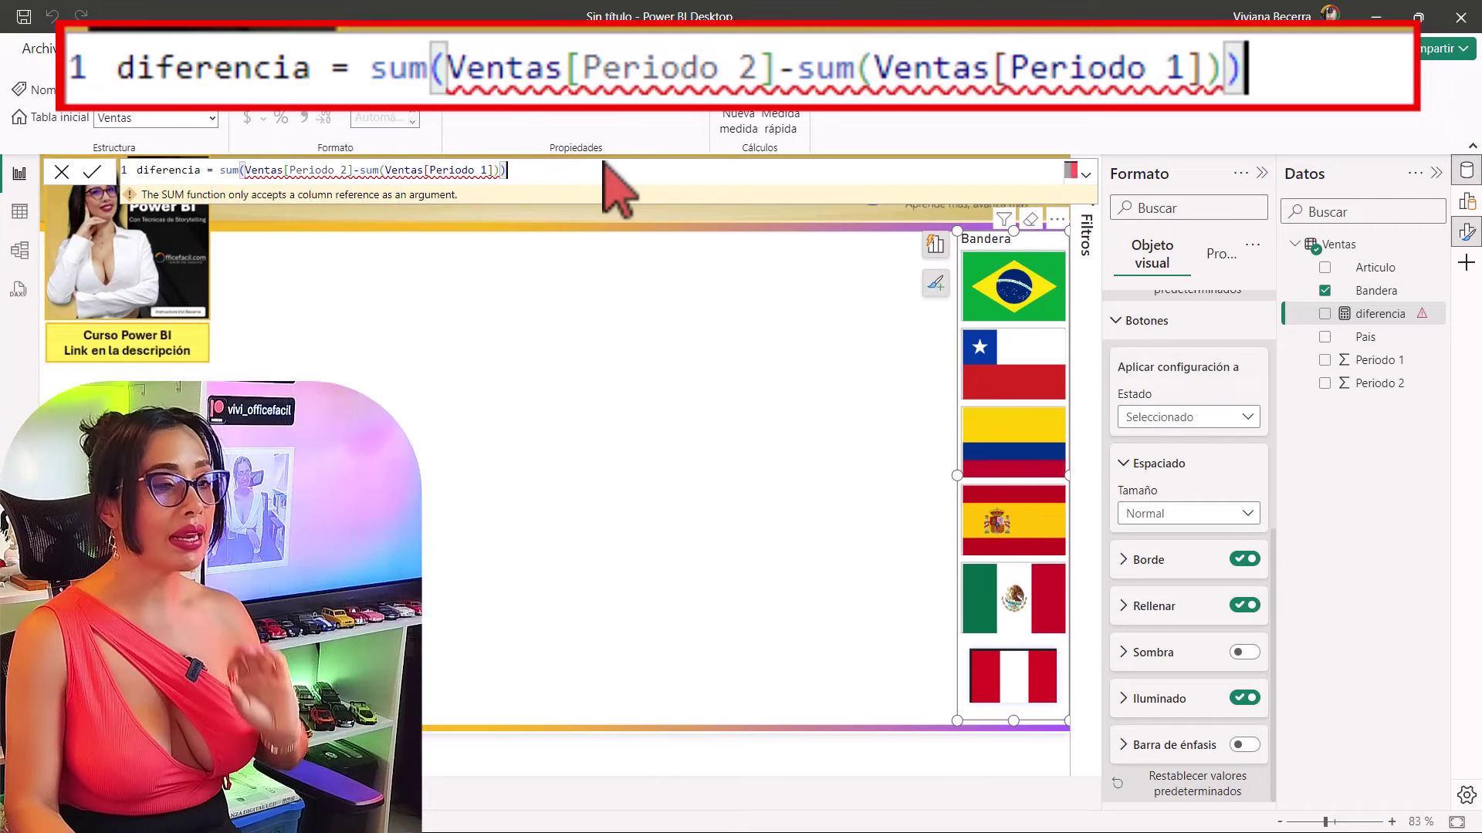
Fix the parentheses so the measure reads diferencia = sum(Ventas[Periodo 2])-sum(Ventas[Periodo 1]).
click(353, 169)
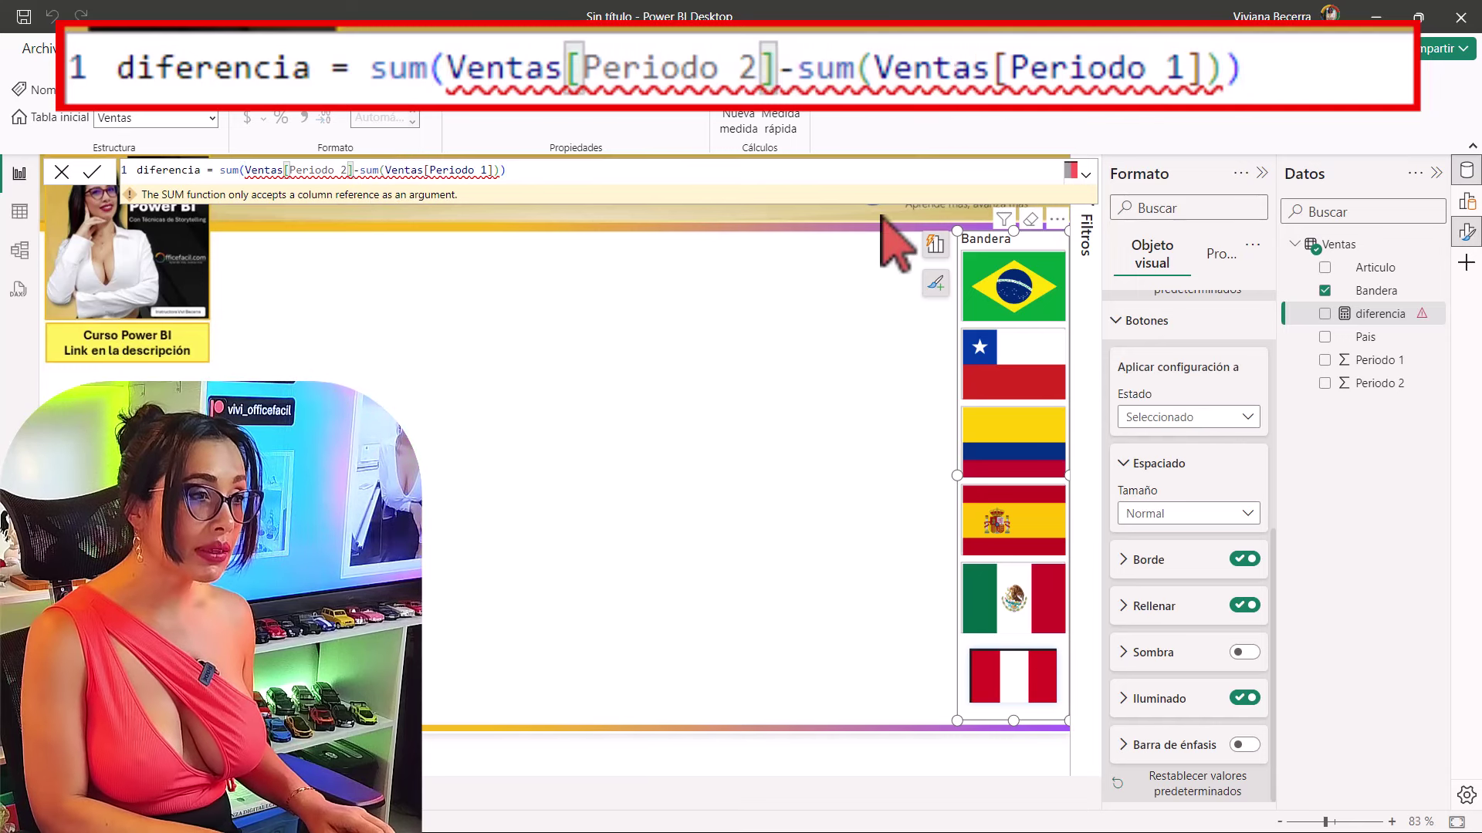
text())
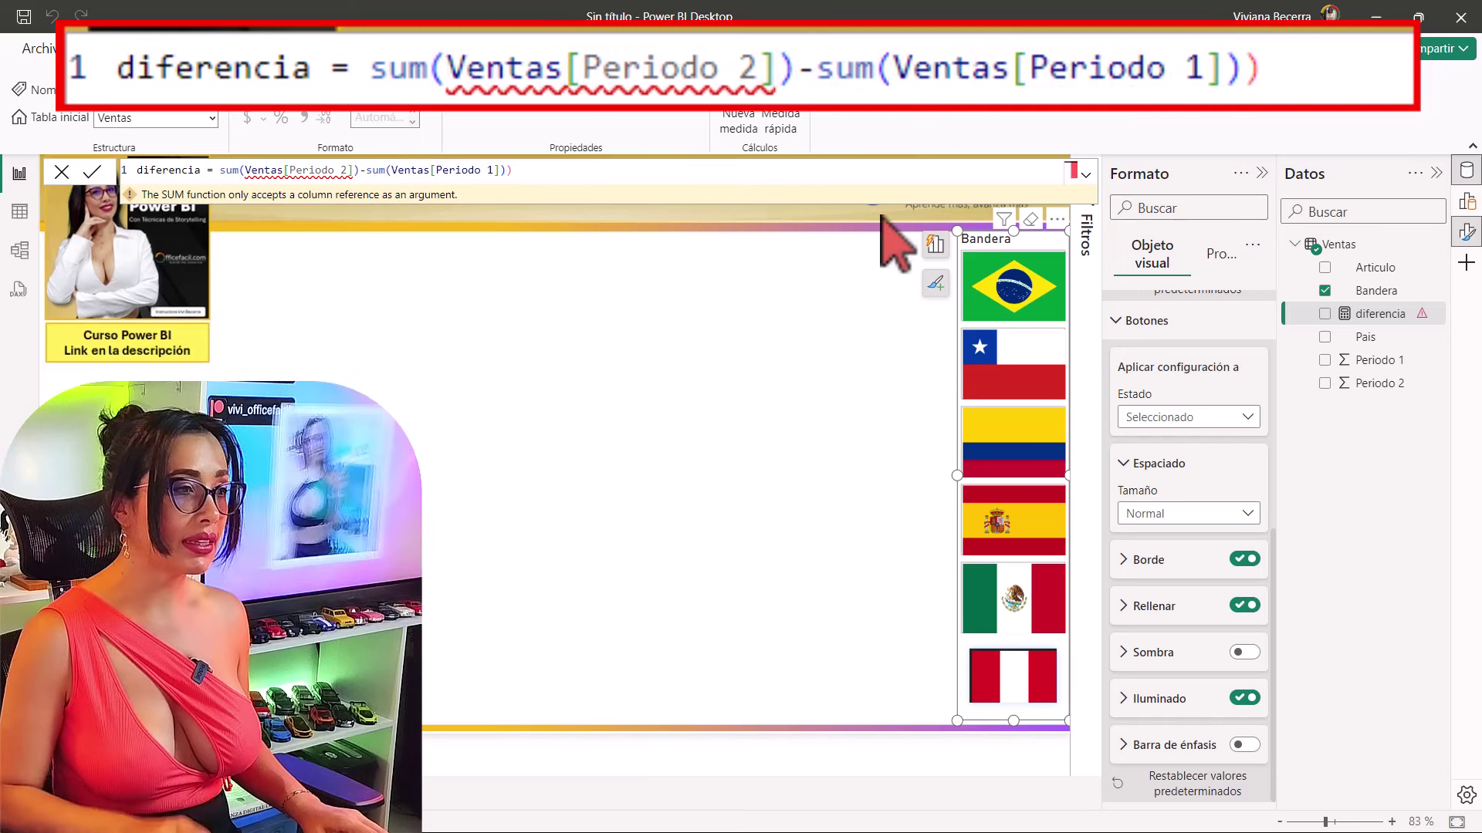
key(Return)
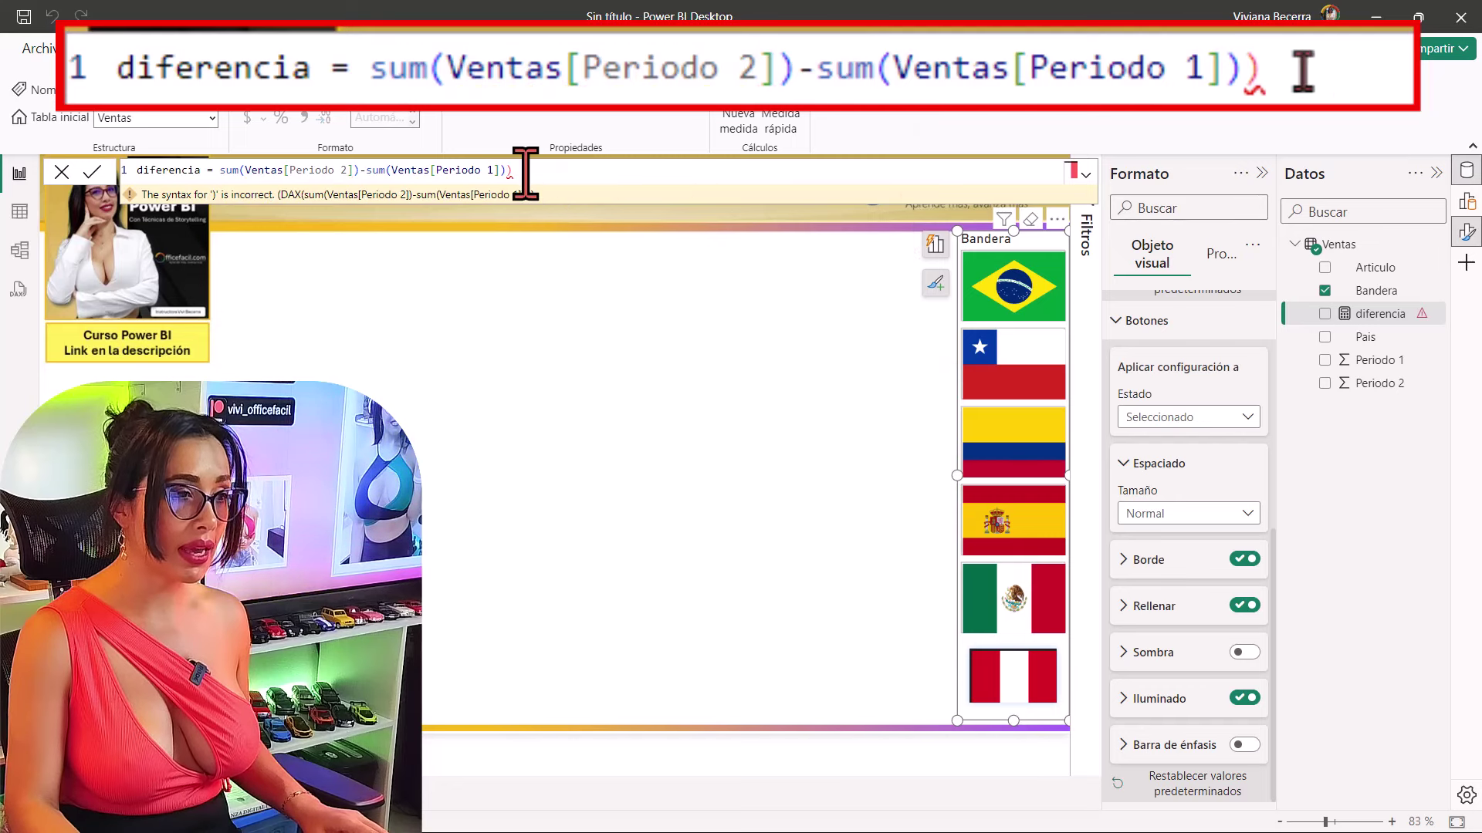
key(BackSpace)
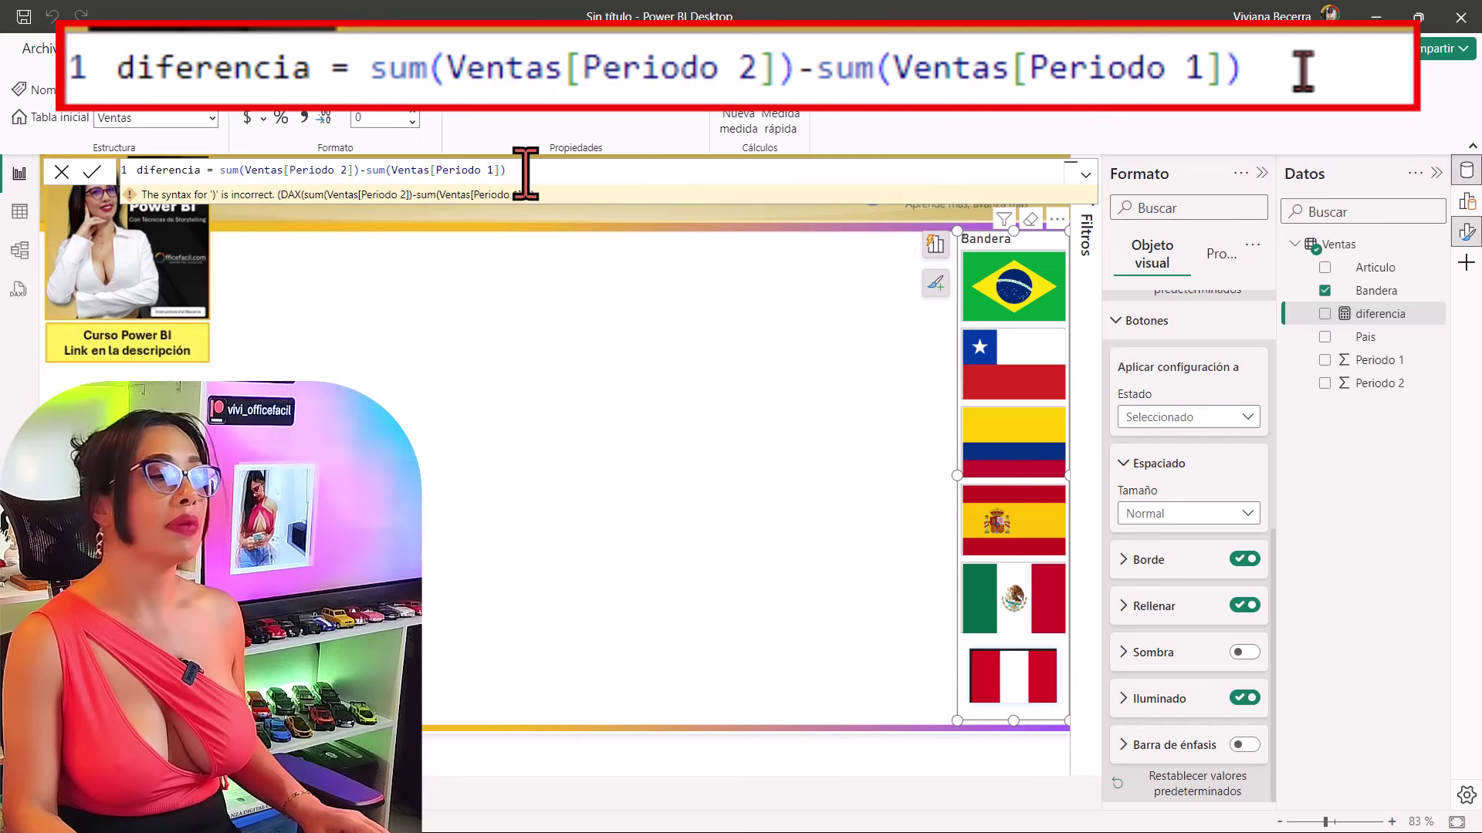
key(Return)
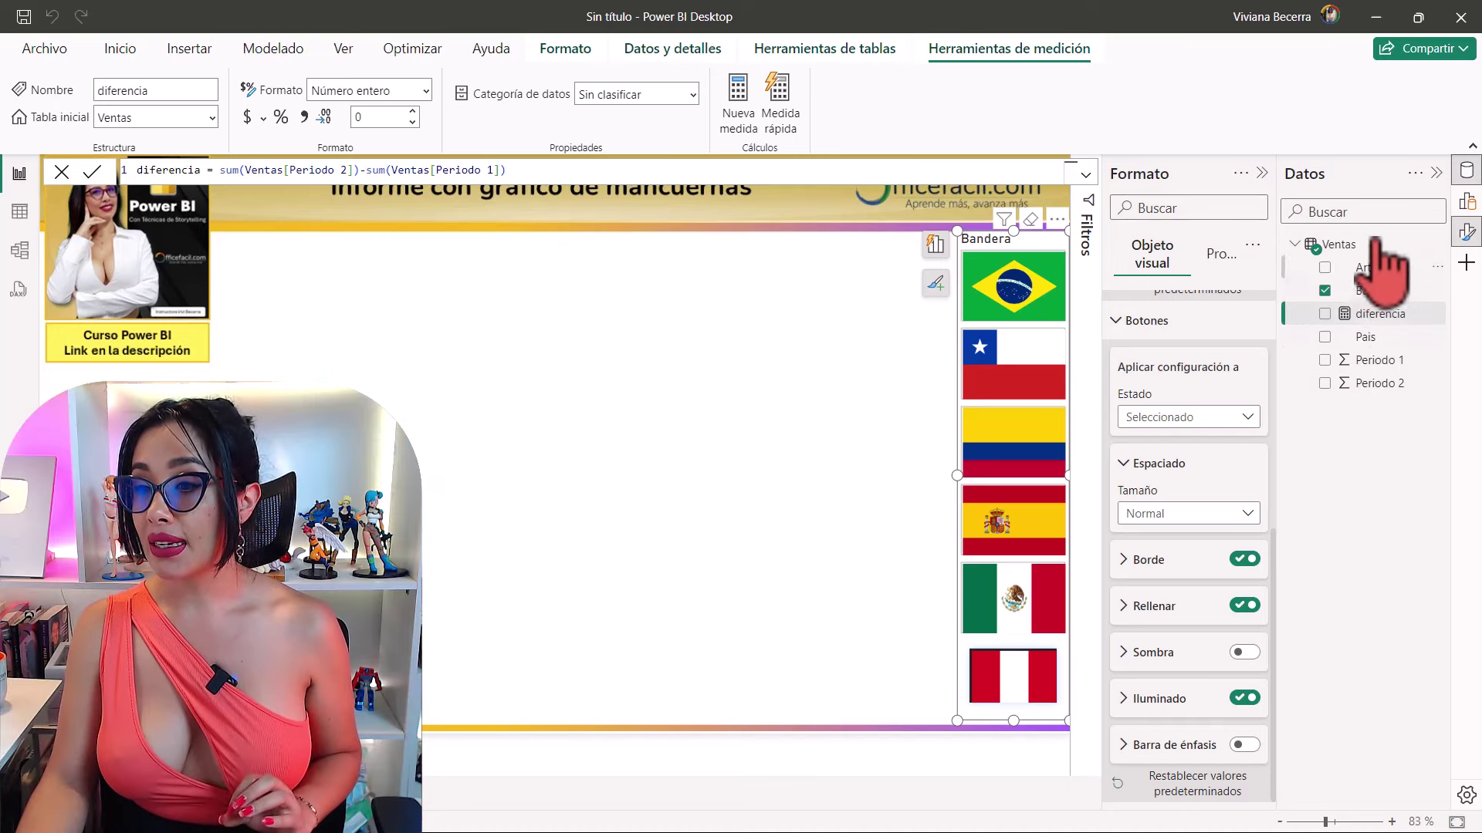
mouse_move(1379, 313)
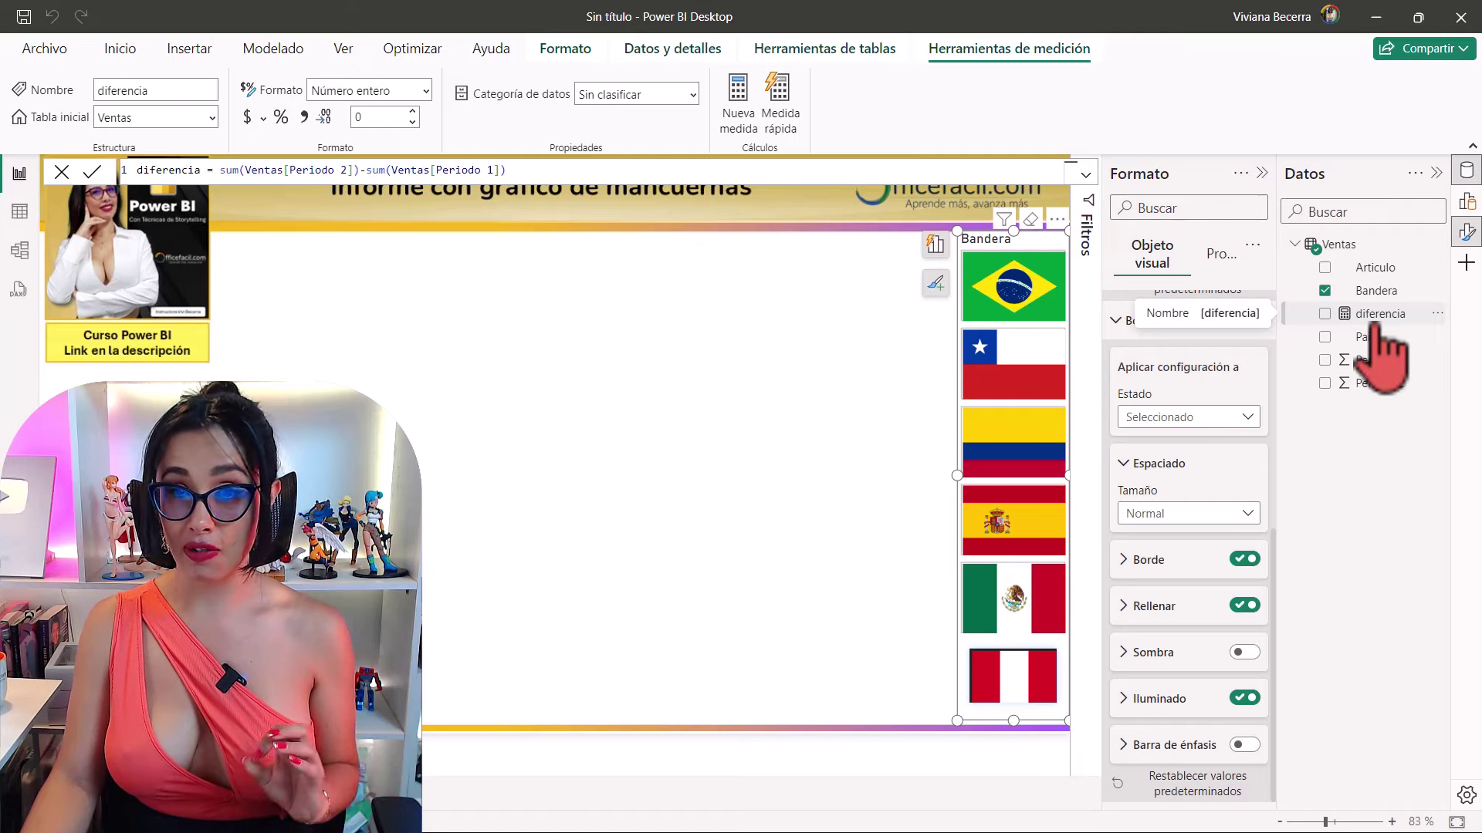
click(781, 297)
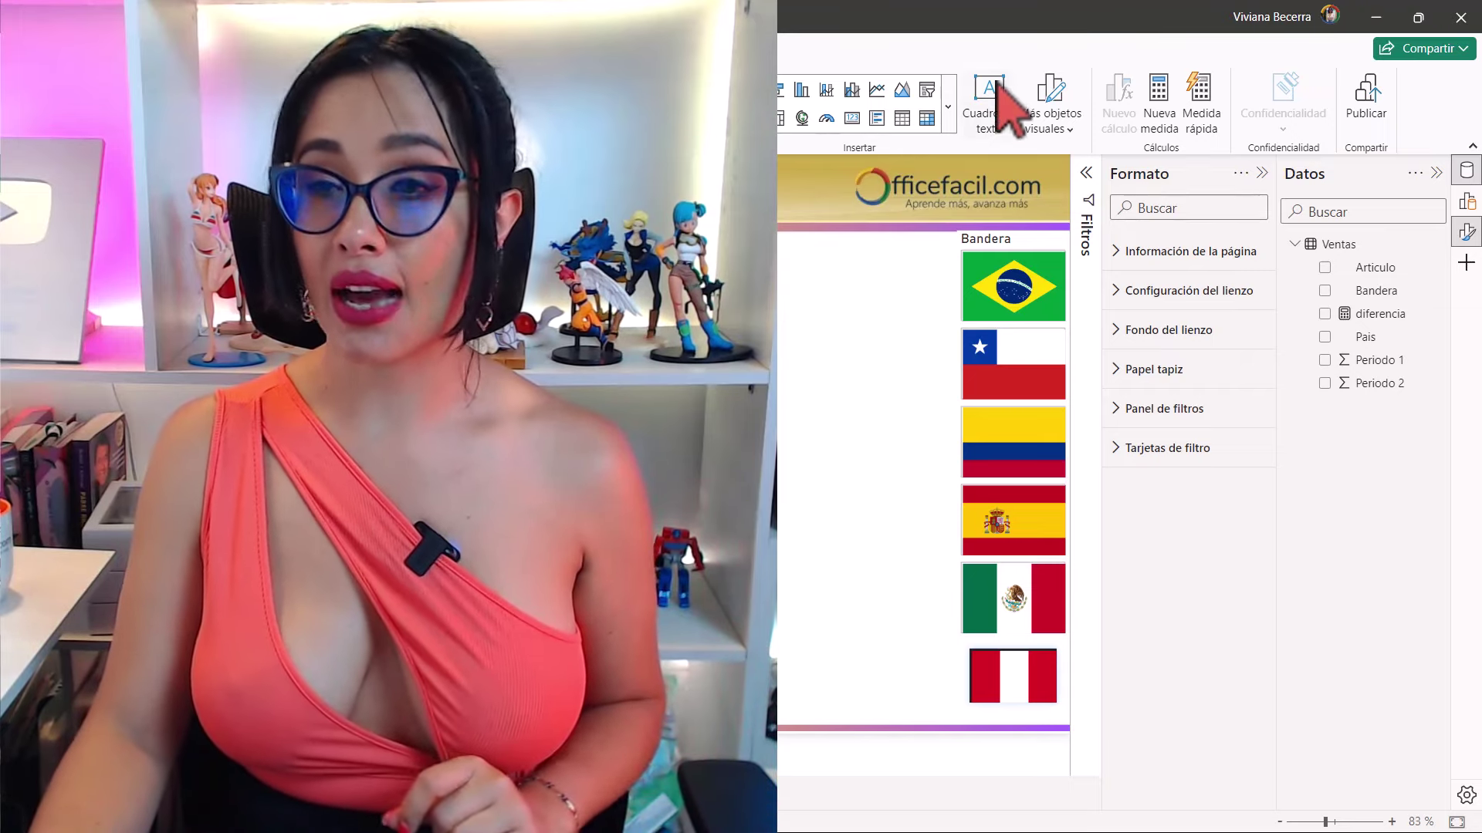
Search AppSource for 'dumb' and add the Dumbbell Column Chart custom visual.
click(1055, 123)
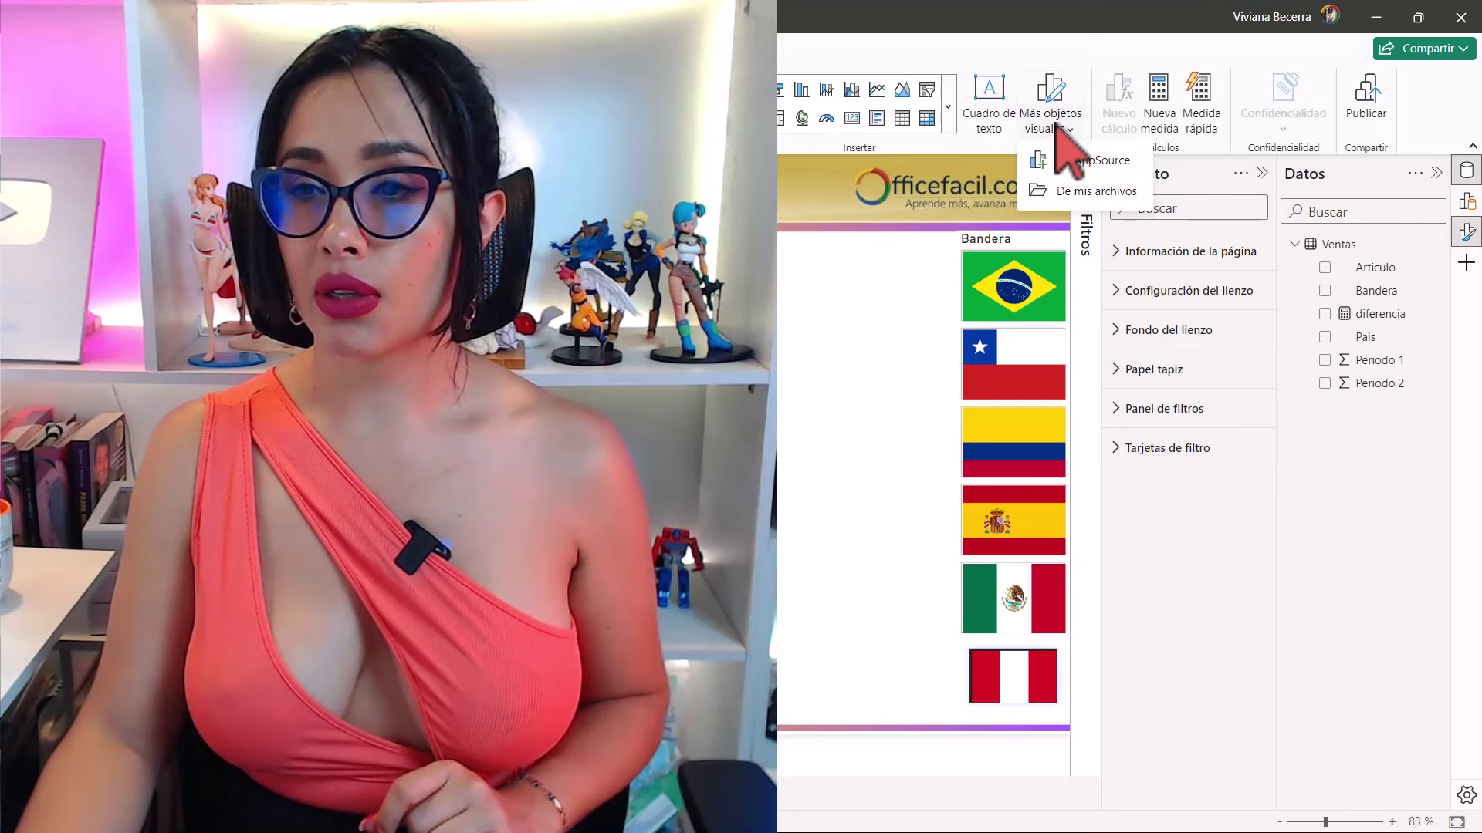
click(1129, 179)
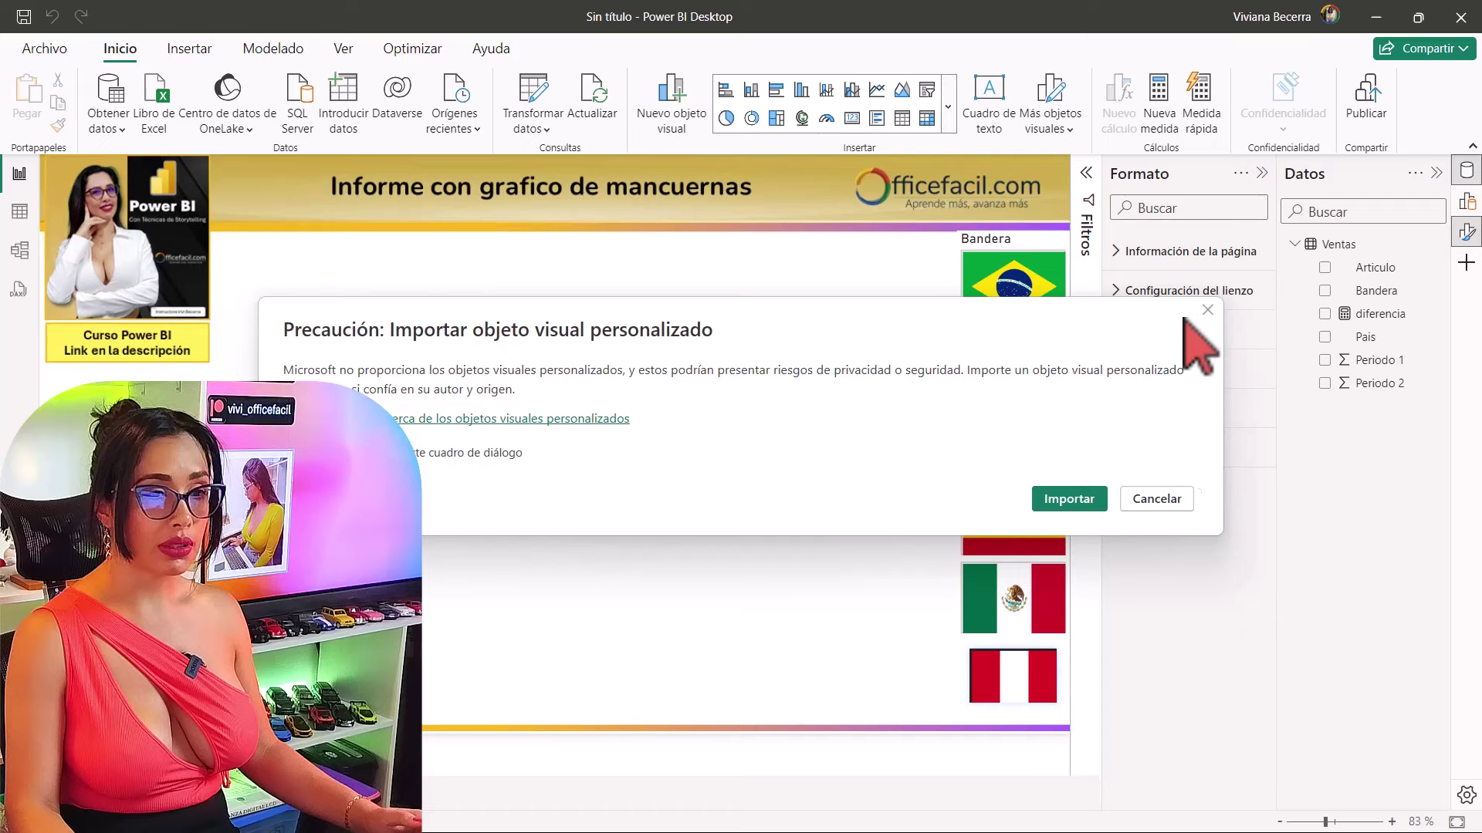
click(1206, 310)
click(1058, 124)
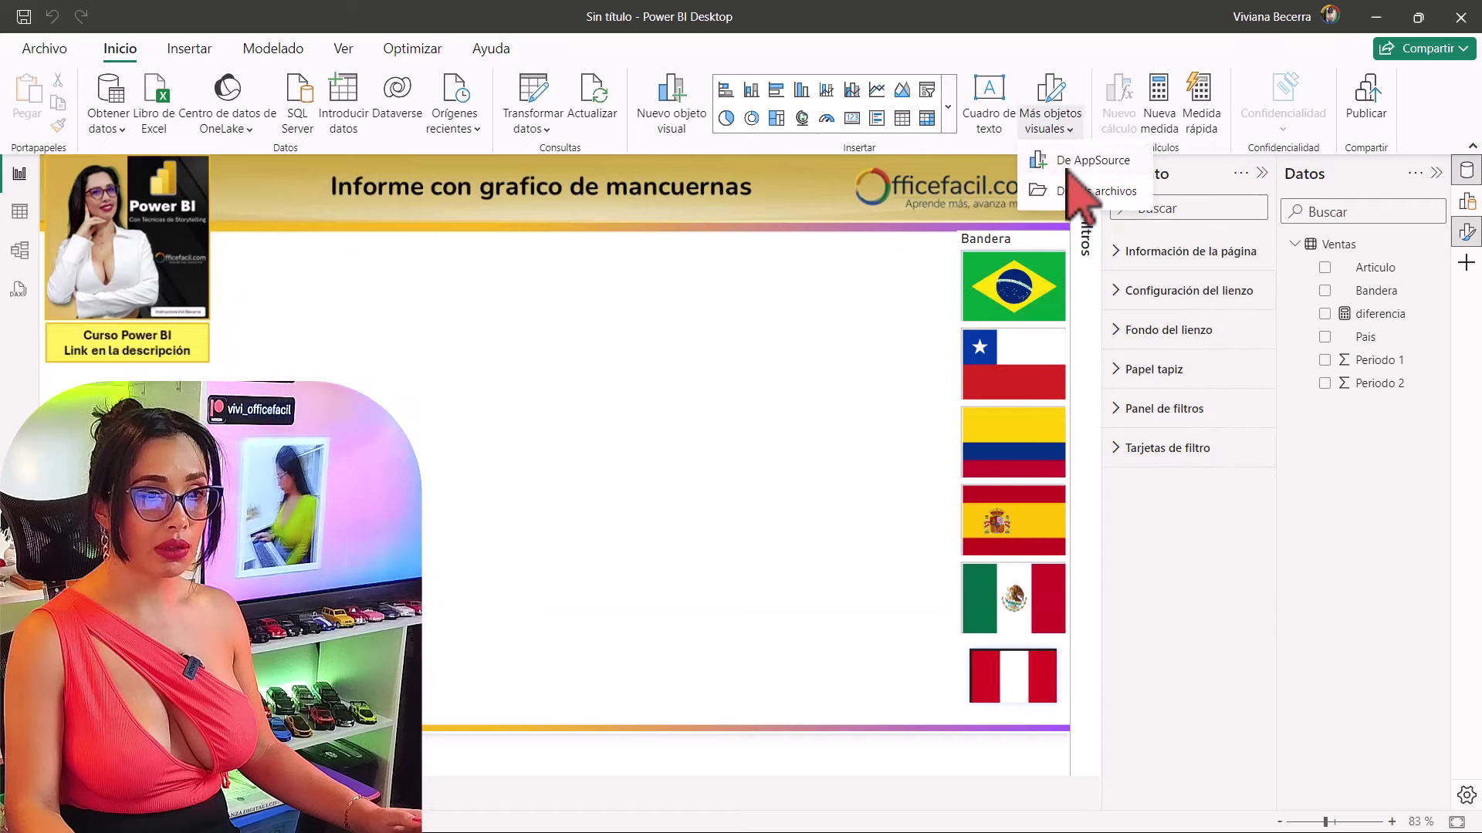
click(1073, 162)
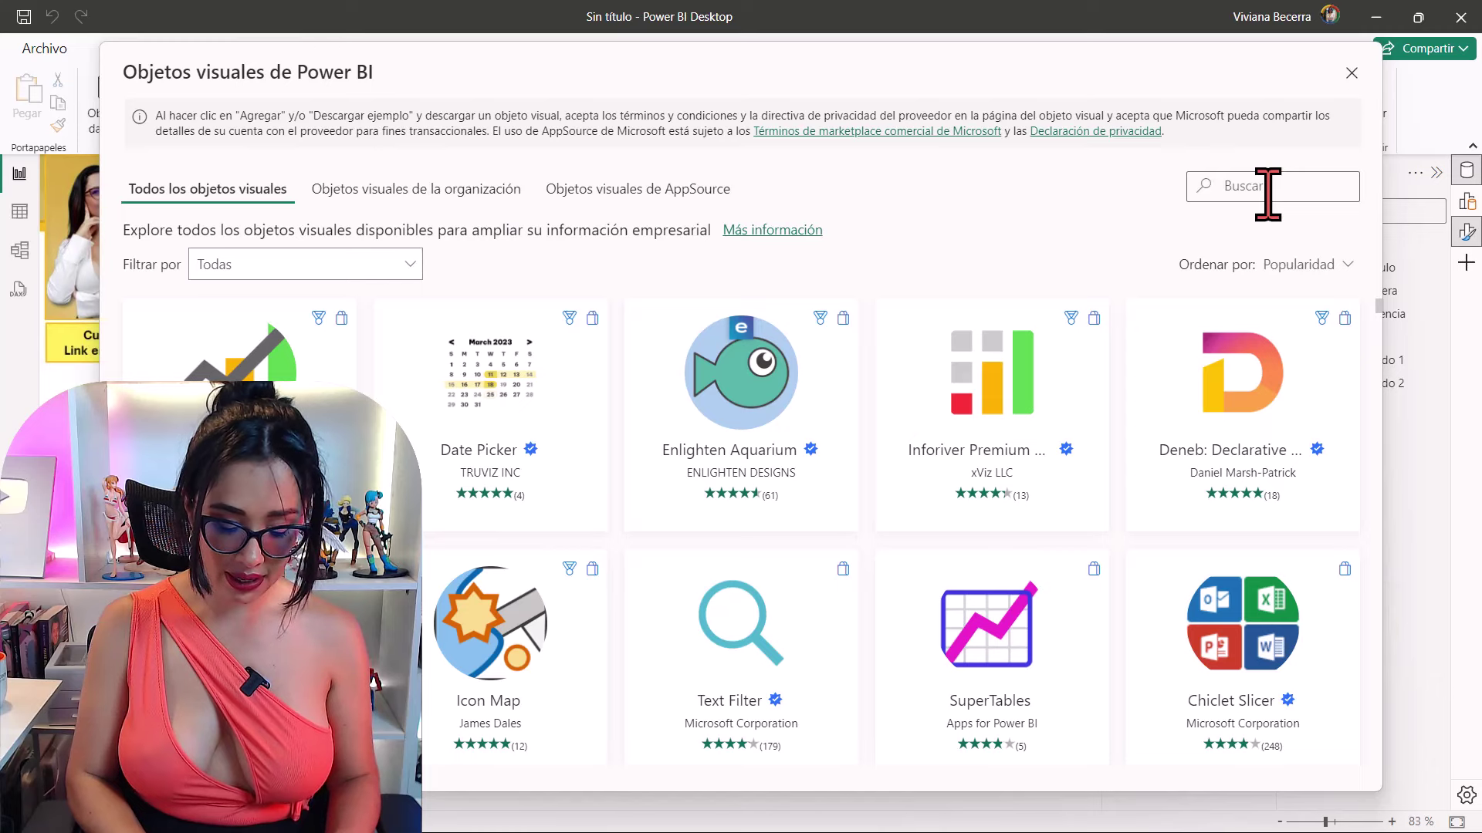
click(1267, 193)
text(dumb)
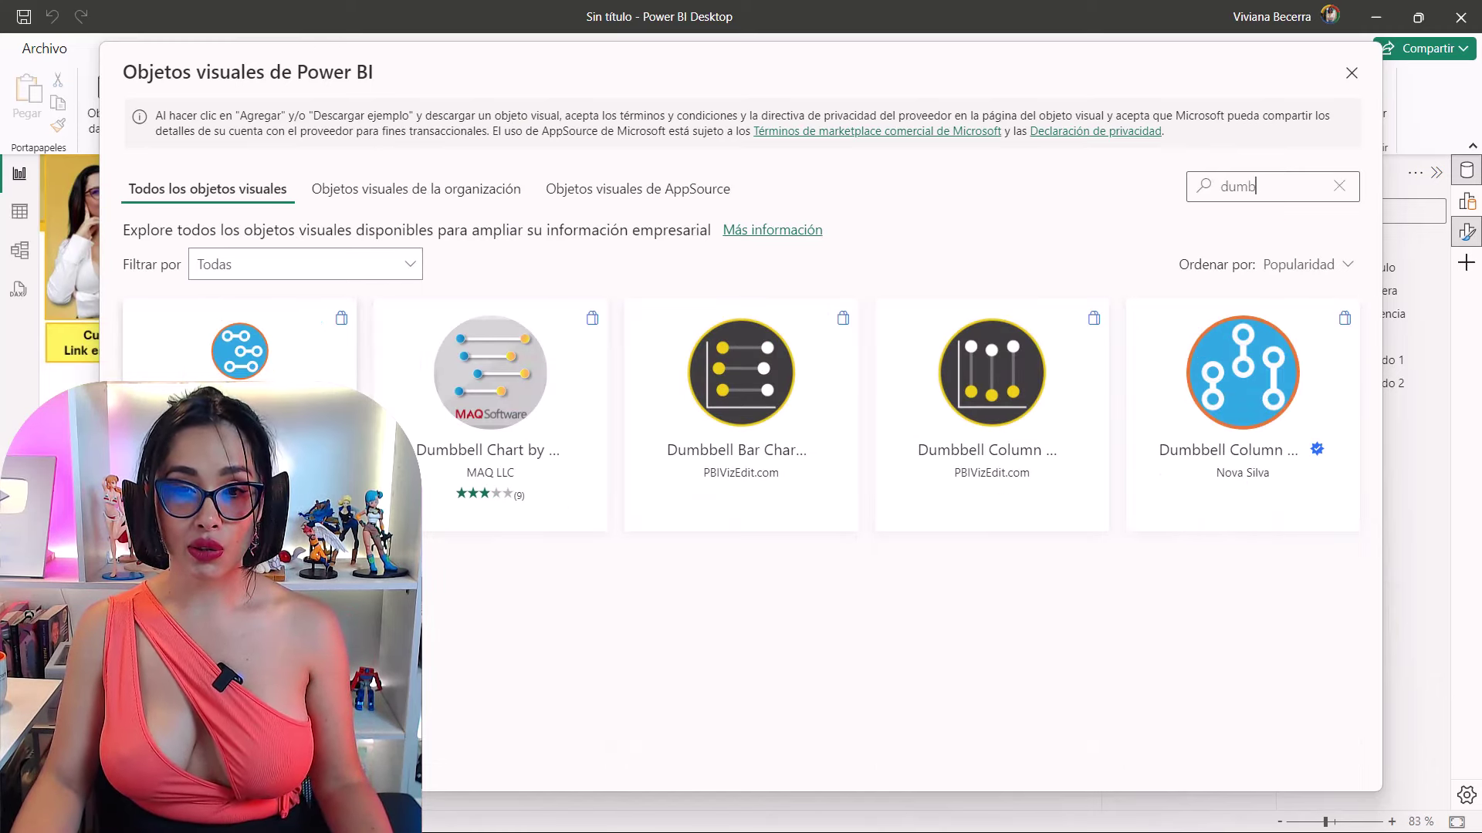
mouse_move(1243, 417)
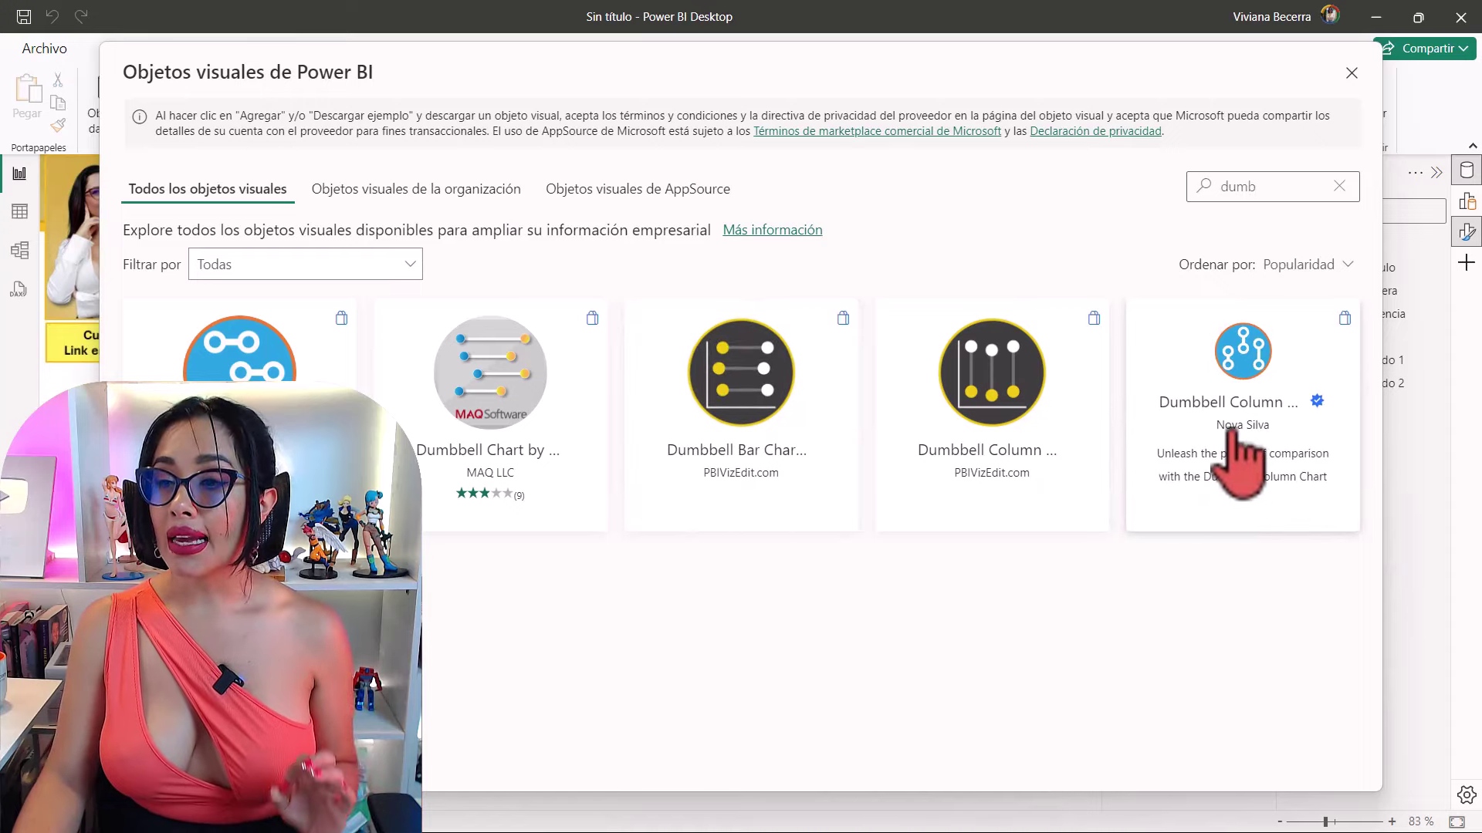
click(1231, 431)
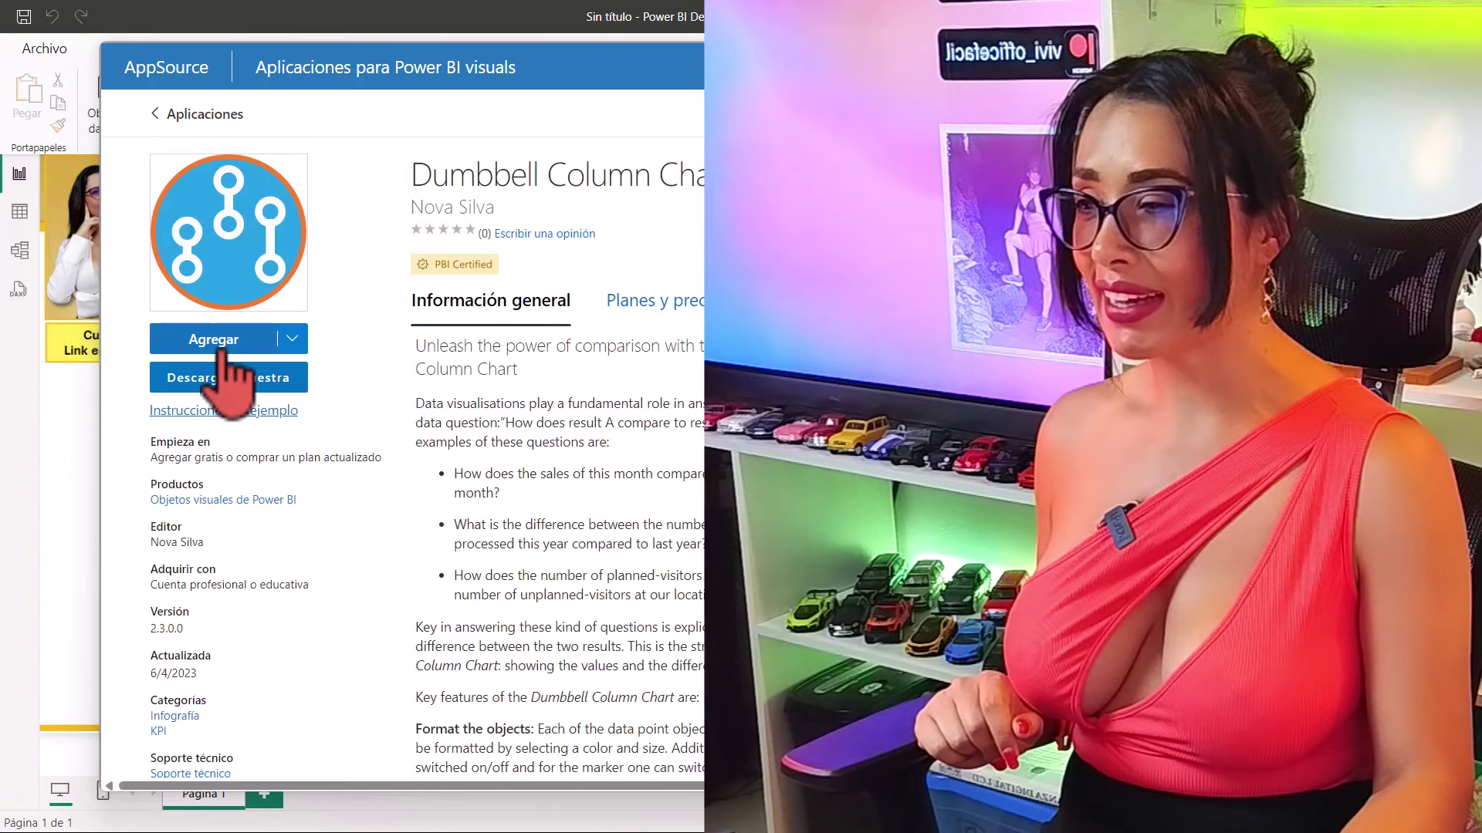
click(221, 351)
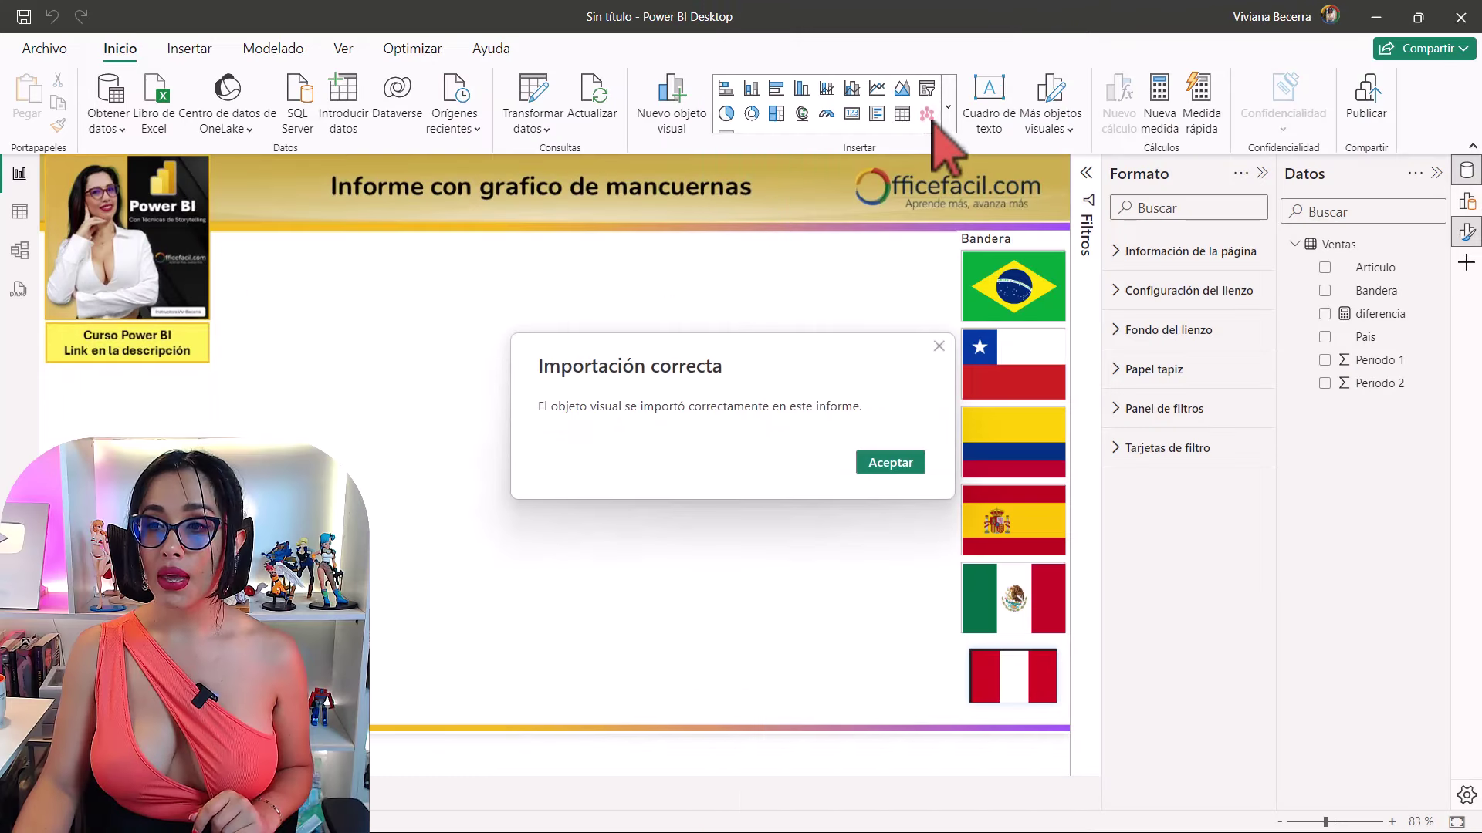
Insert a Dumbbell Column Chart and size it between the banner photo and the flag slicer.
click(892, 465)
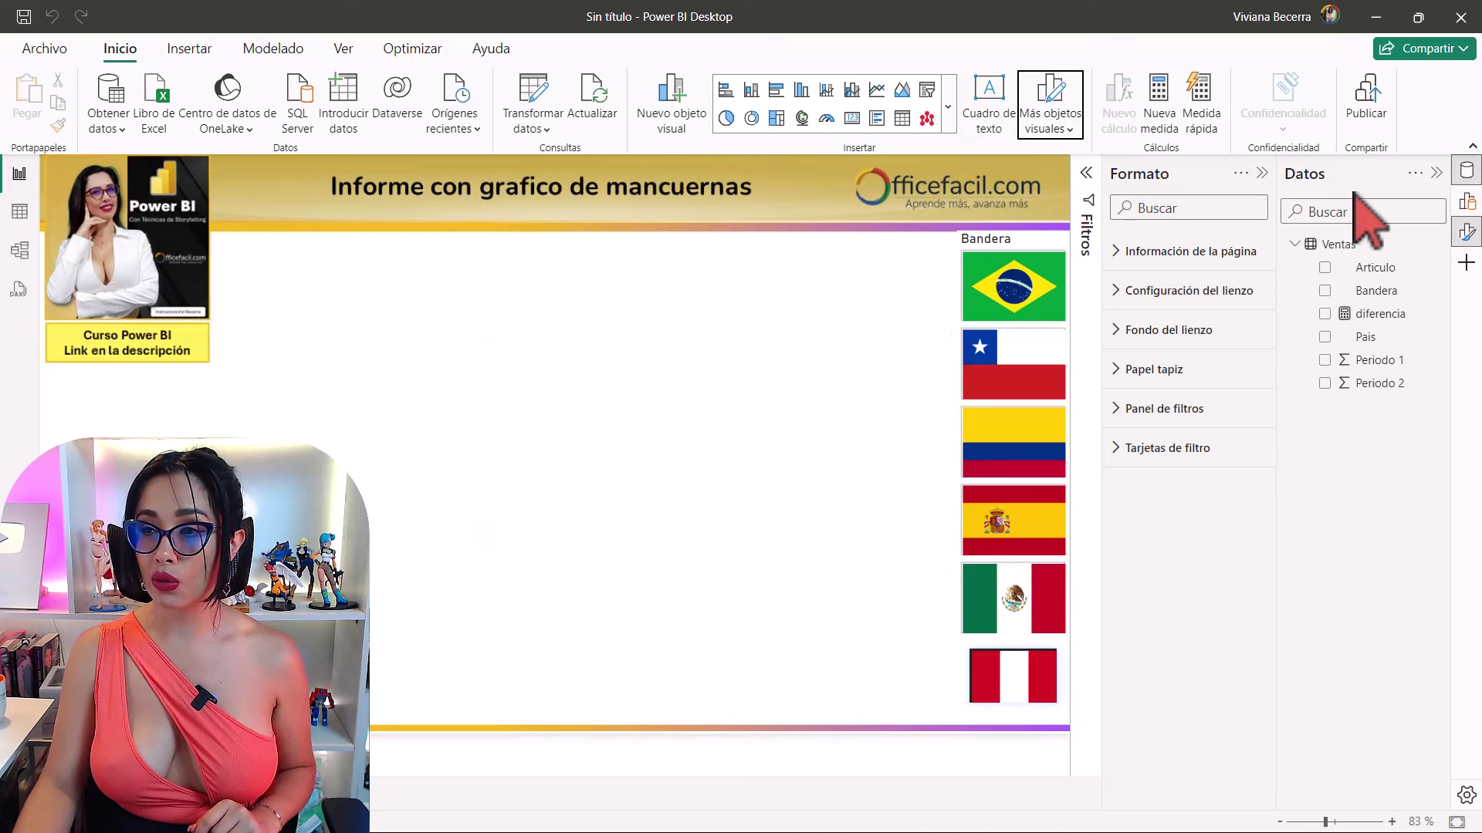
click(1466, 203)
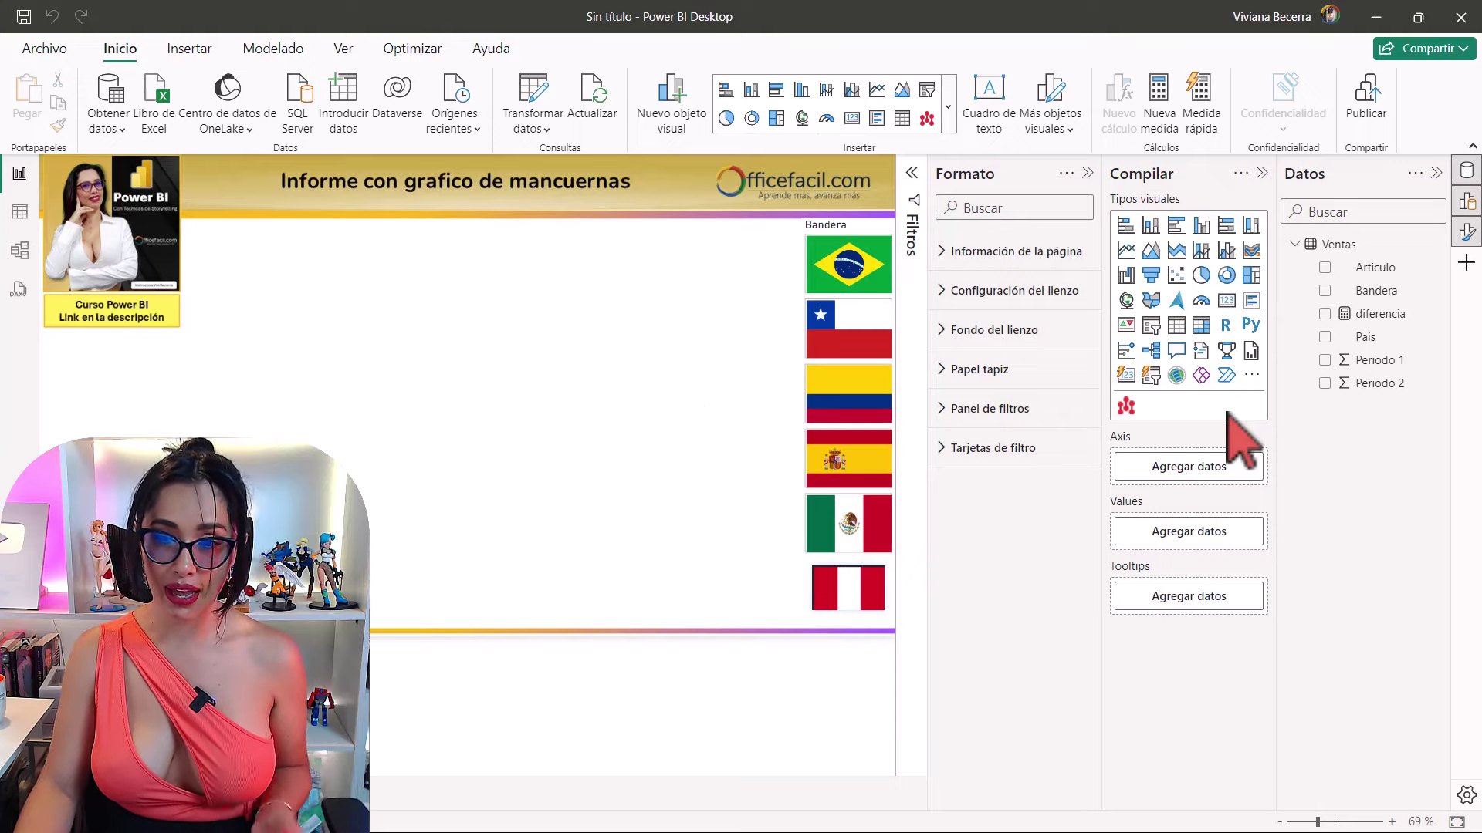
click(1127, 406)
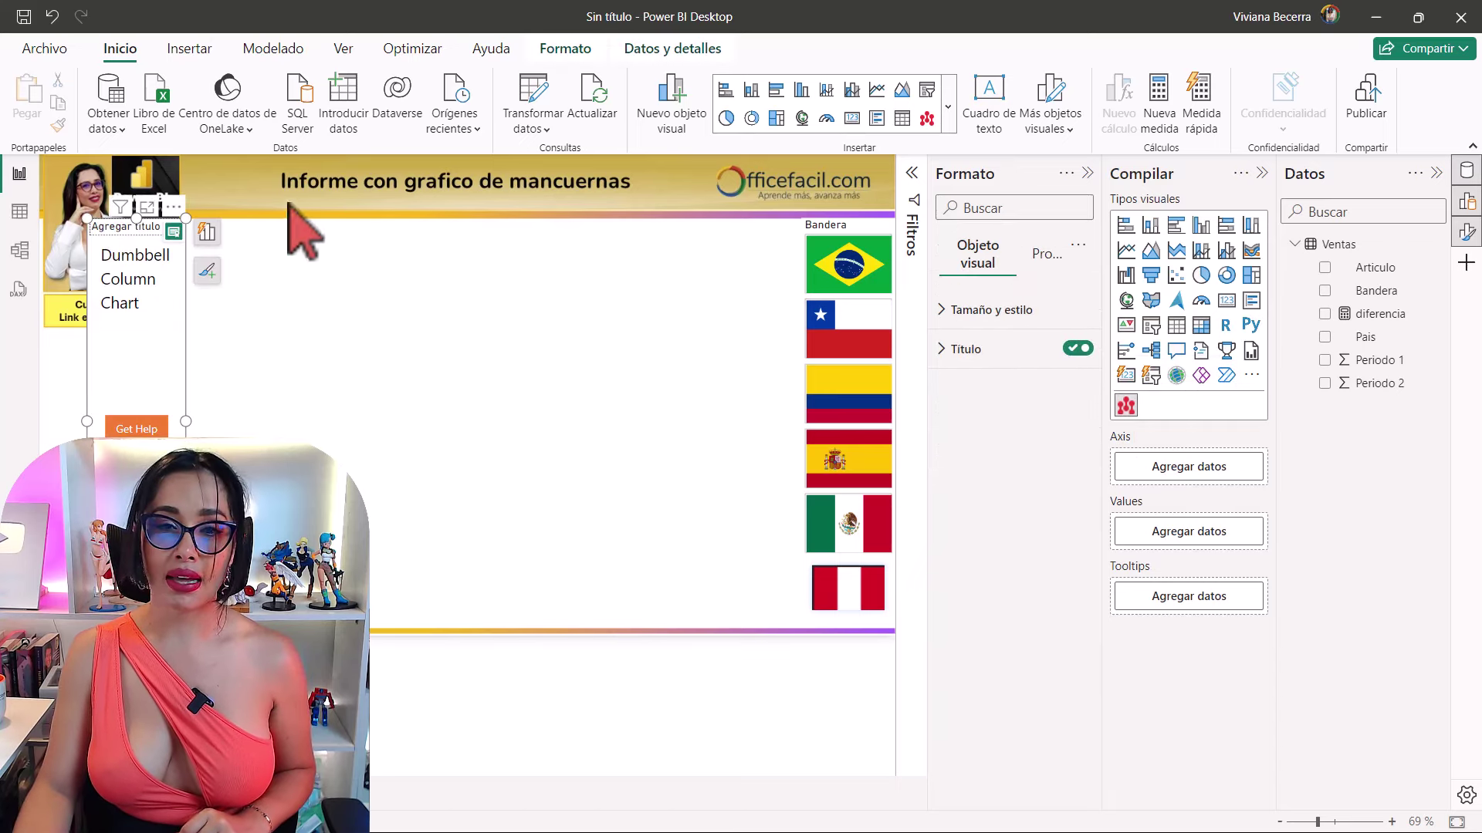
drag(186, 422, 791, 422)
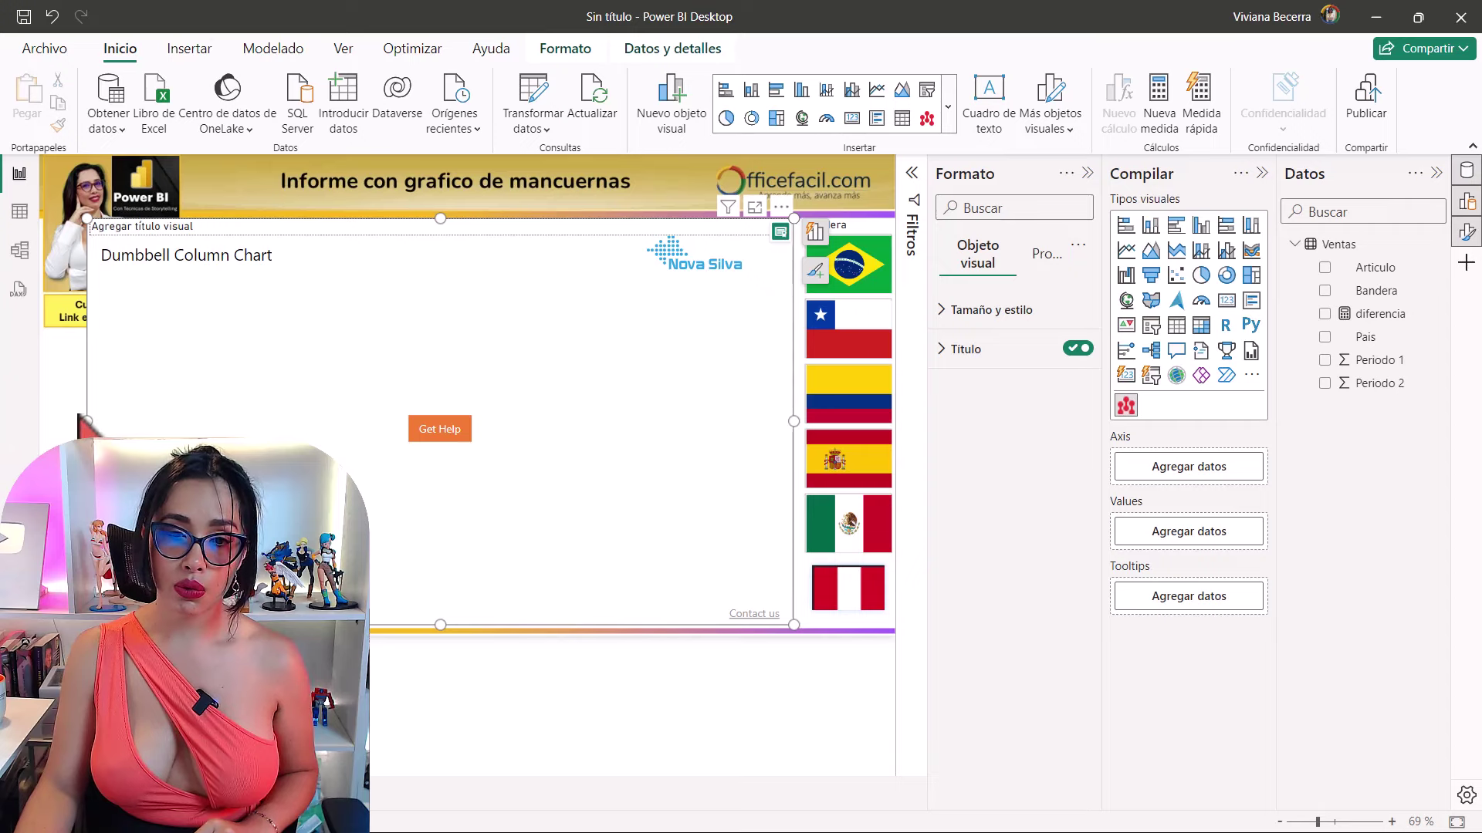
drag(122, 428, 267, 429)
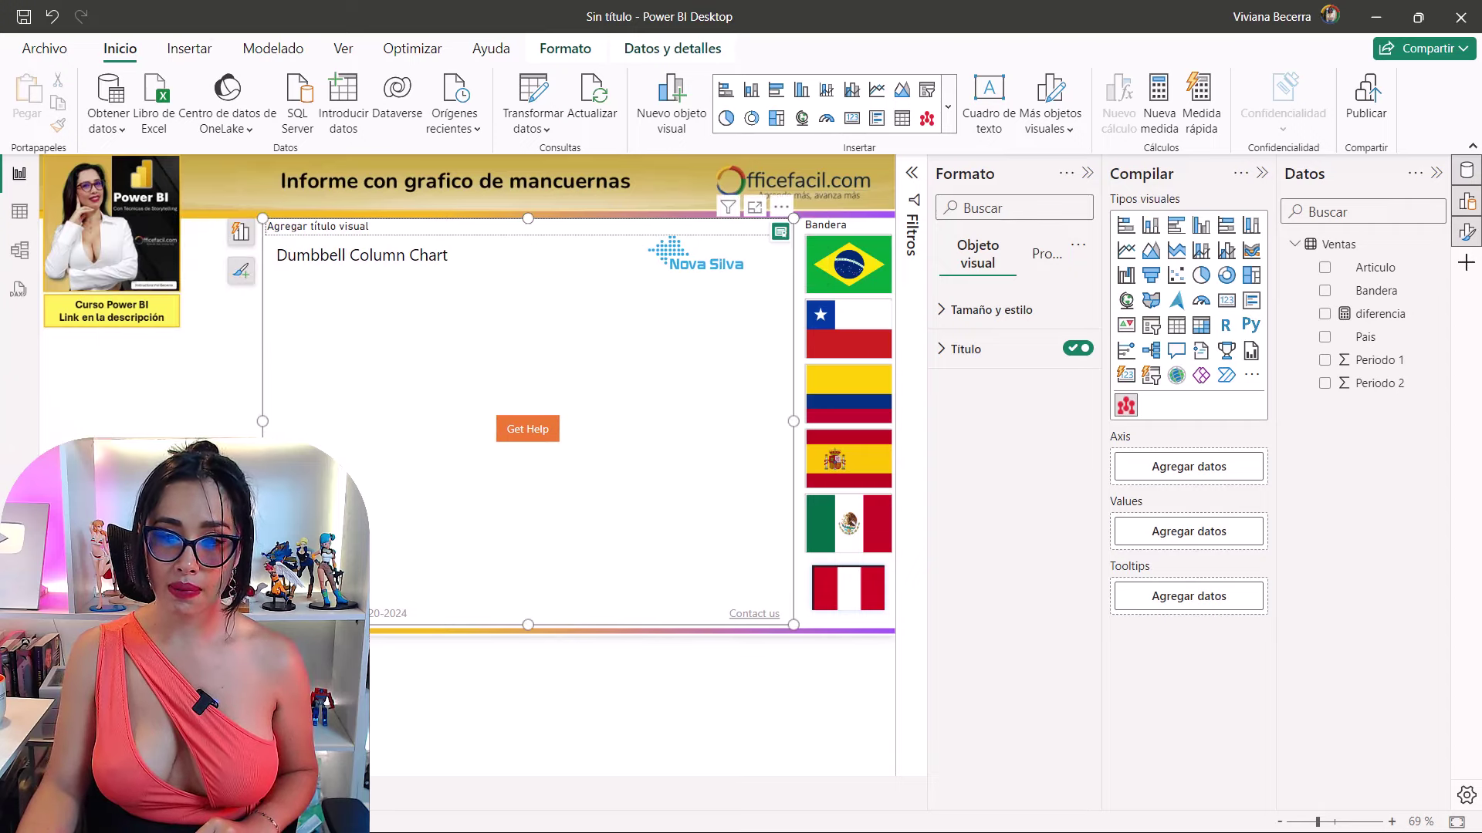
key(Escape)
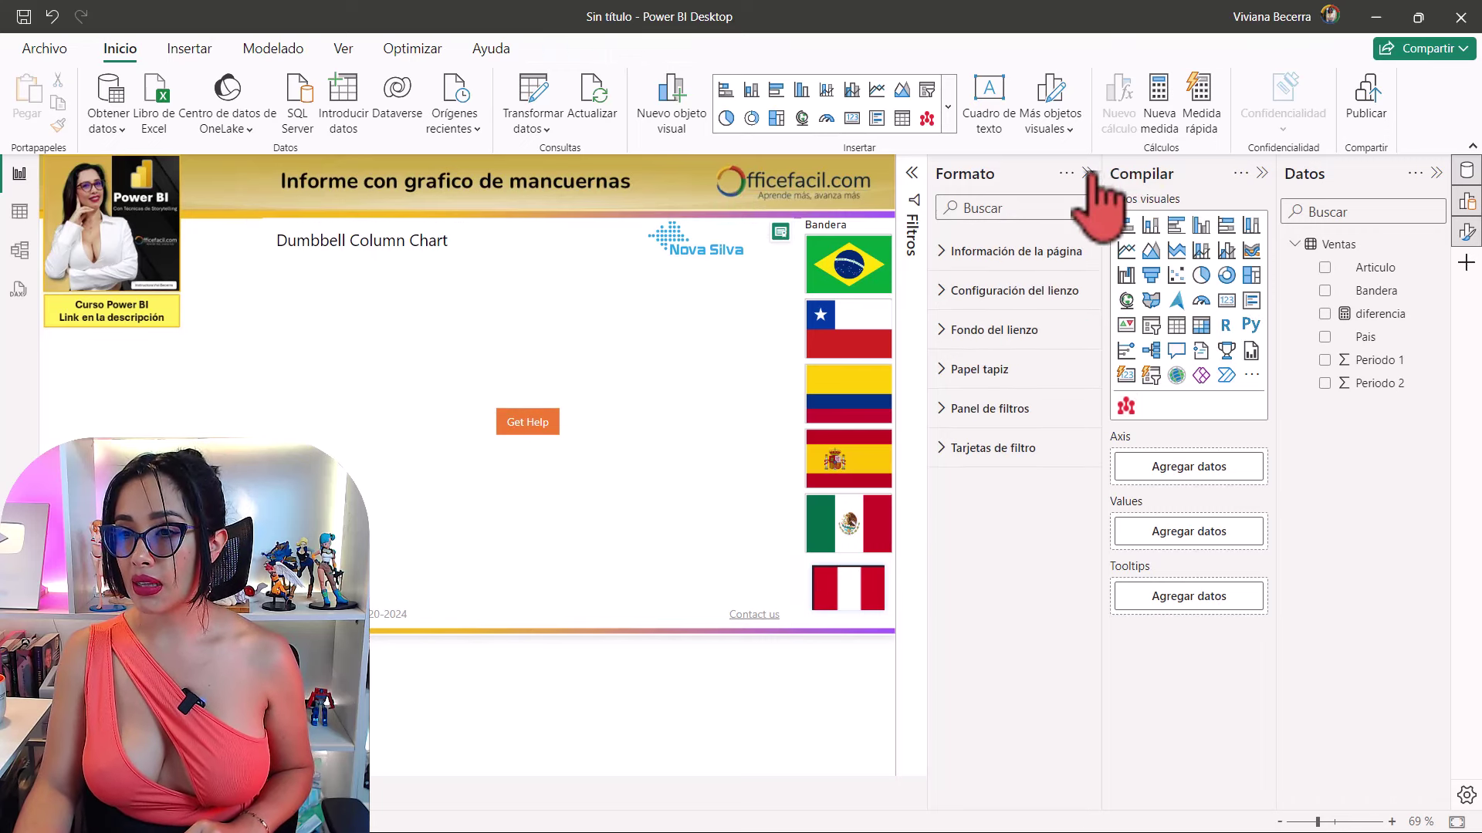
click(1090, 176)
click(1263, 173)
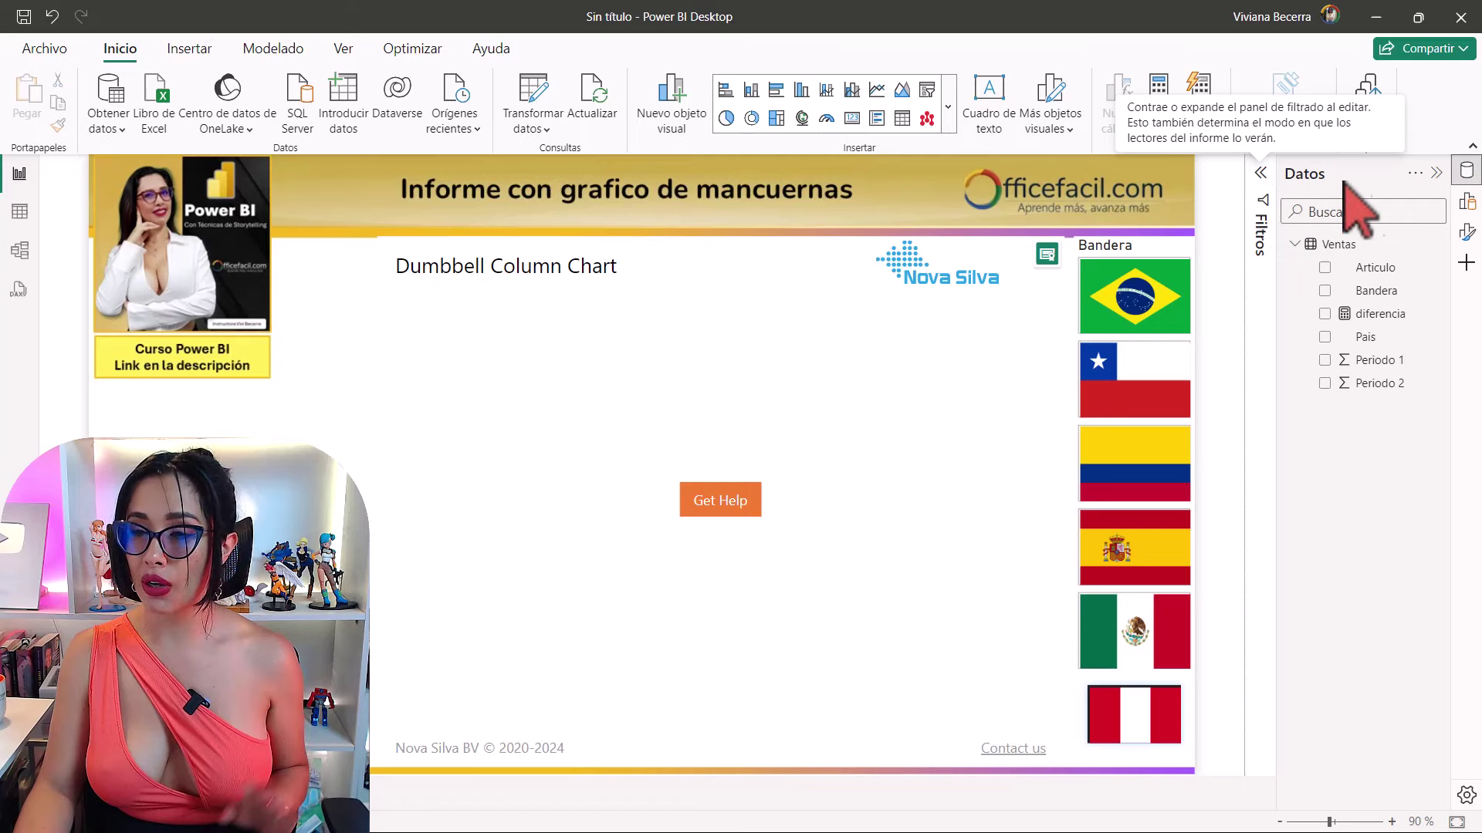
mouse_move(926, 405)
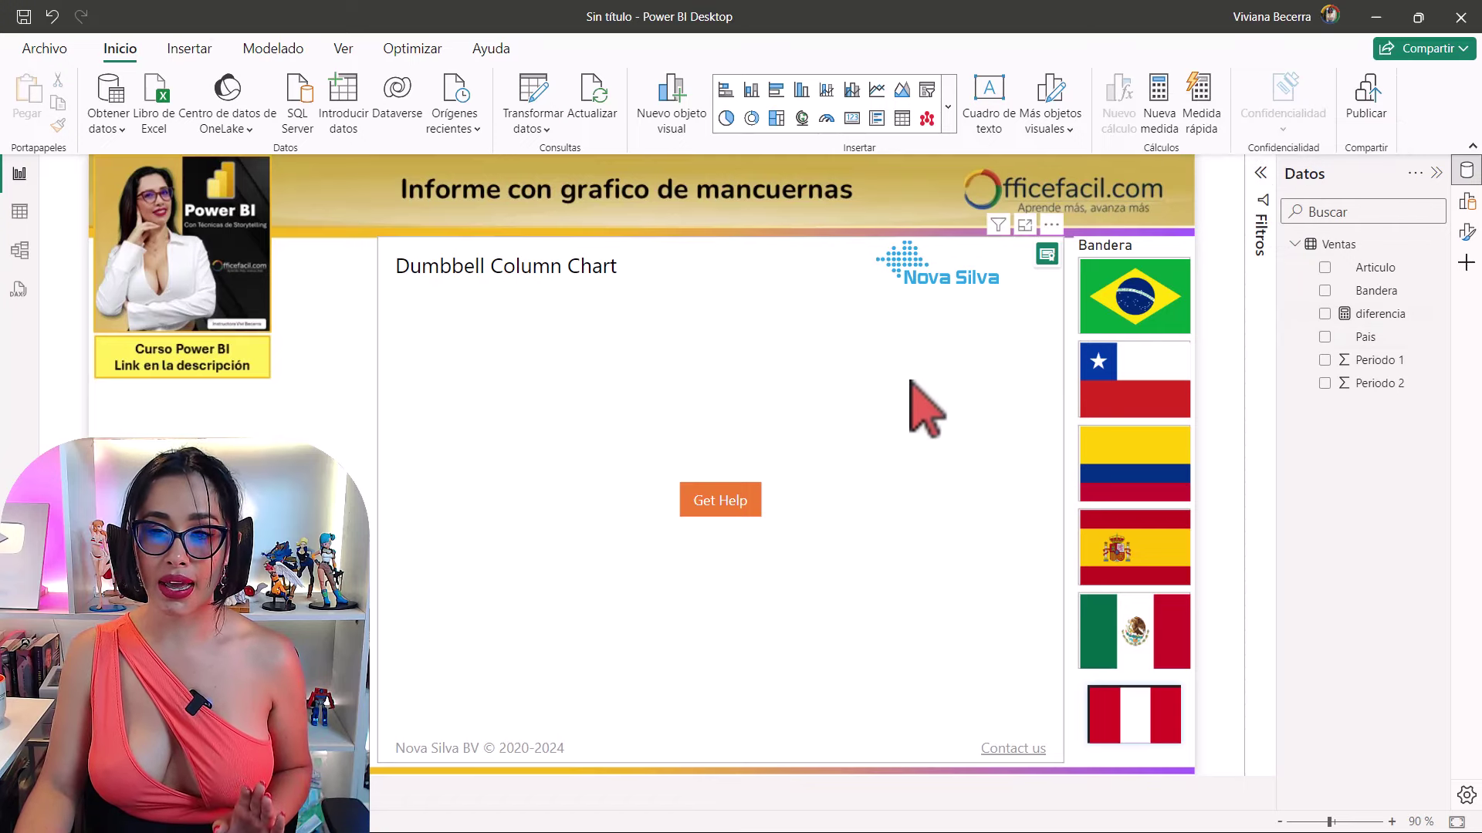
click(911, 382)
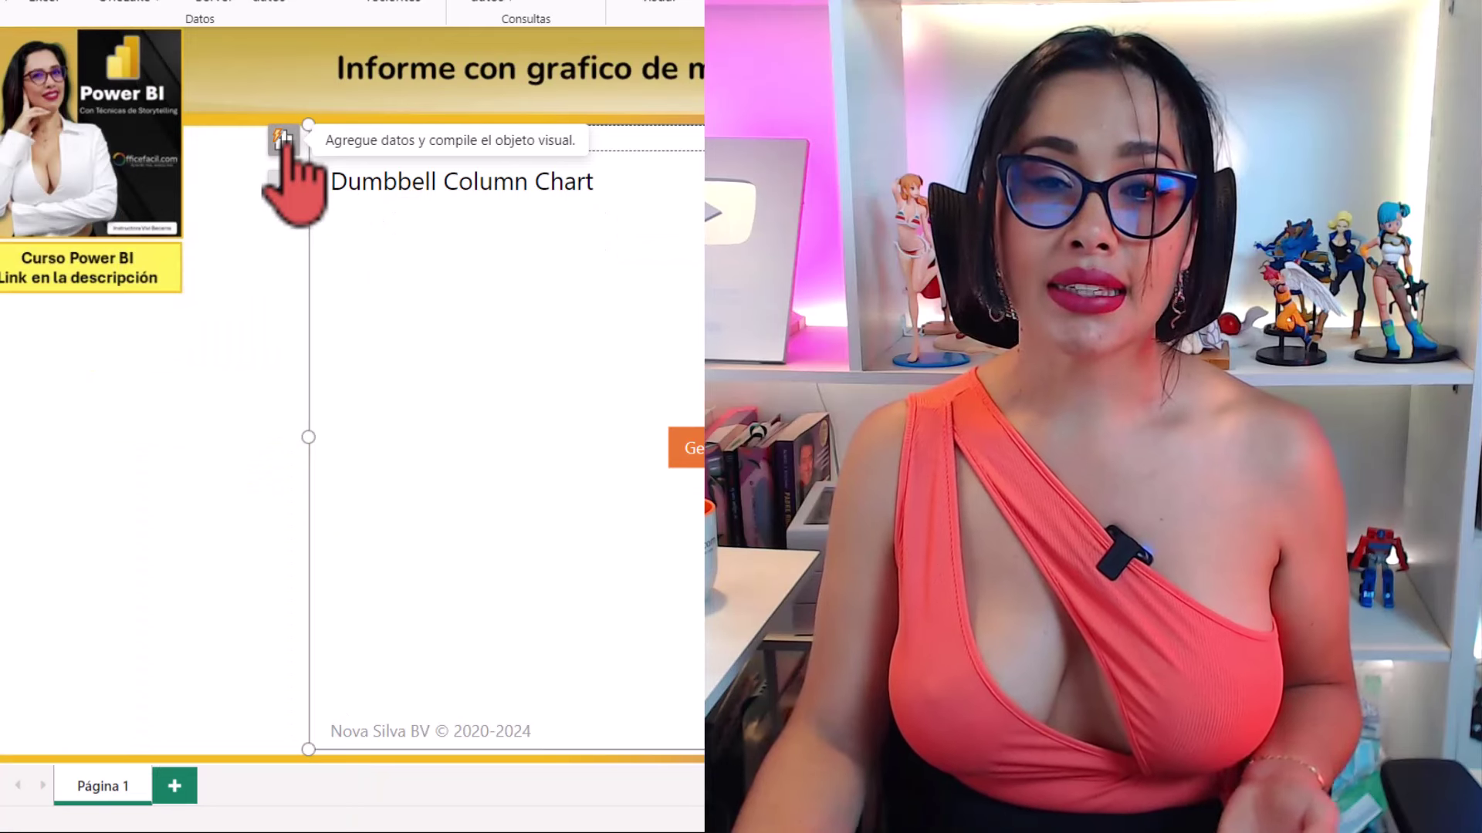
Put Articulo on the chart's Axis and Periodo 1, Periodo 2 in Values, then bring up Formato.
click(355, 248)
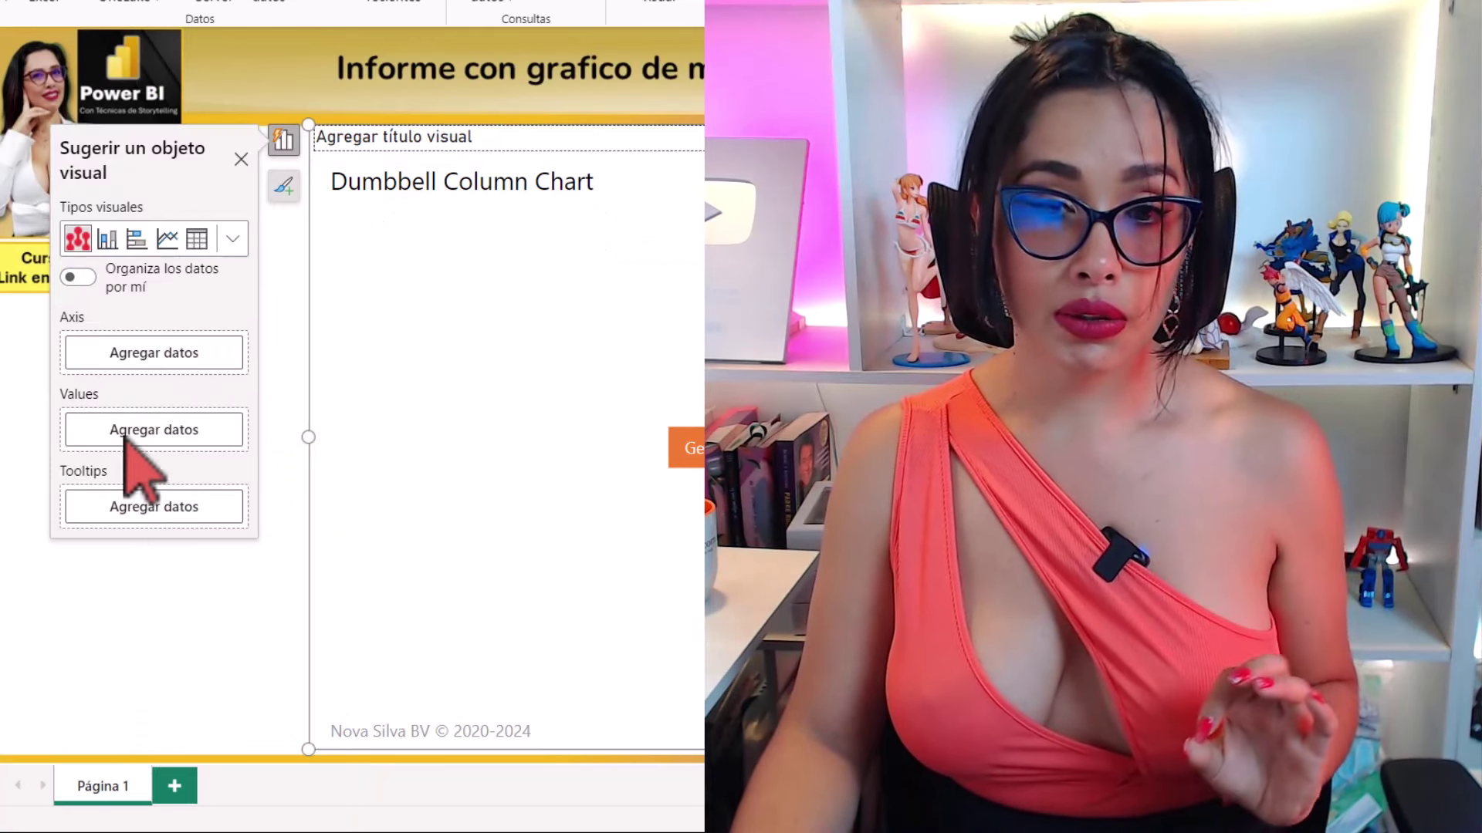
click(154, 357)
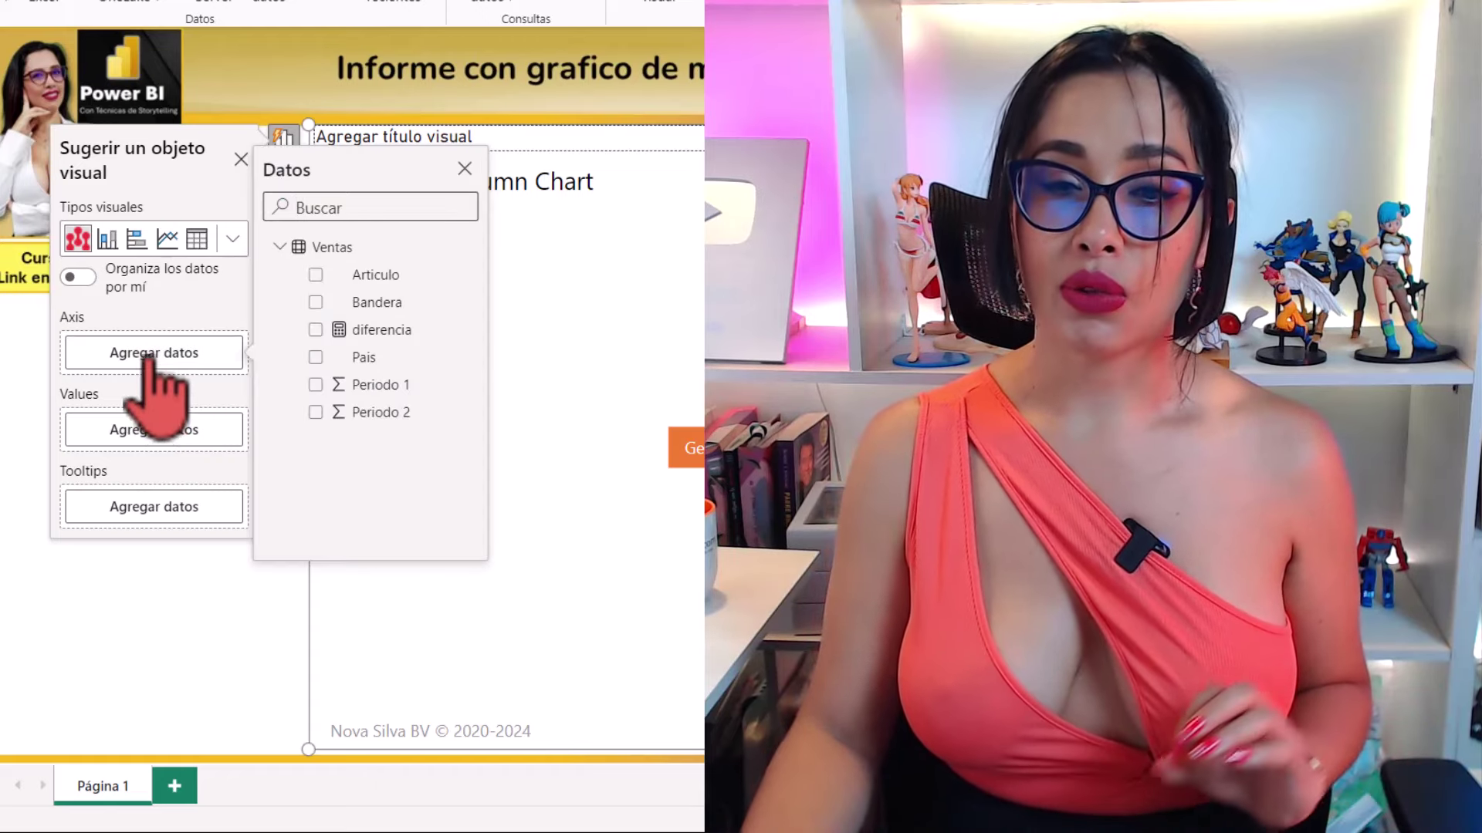
click(315, 275)
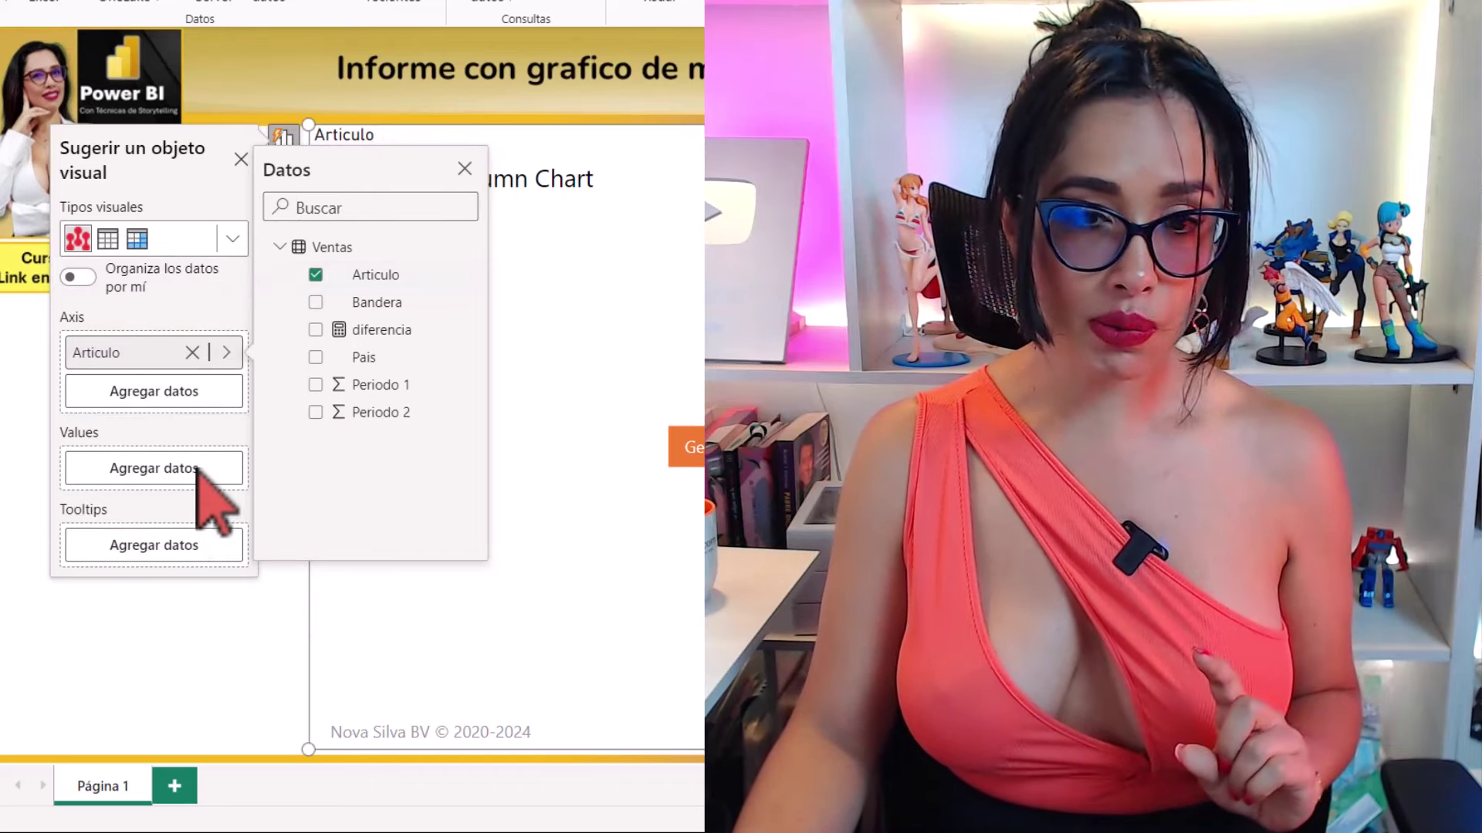
click(199, 473)
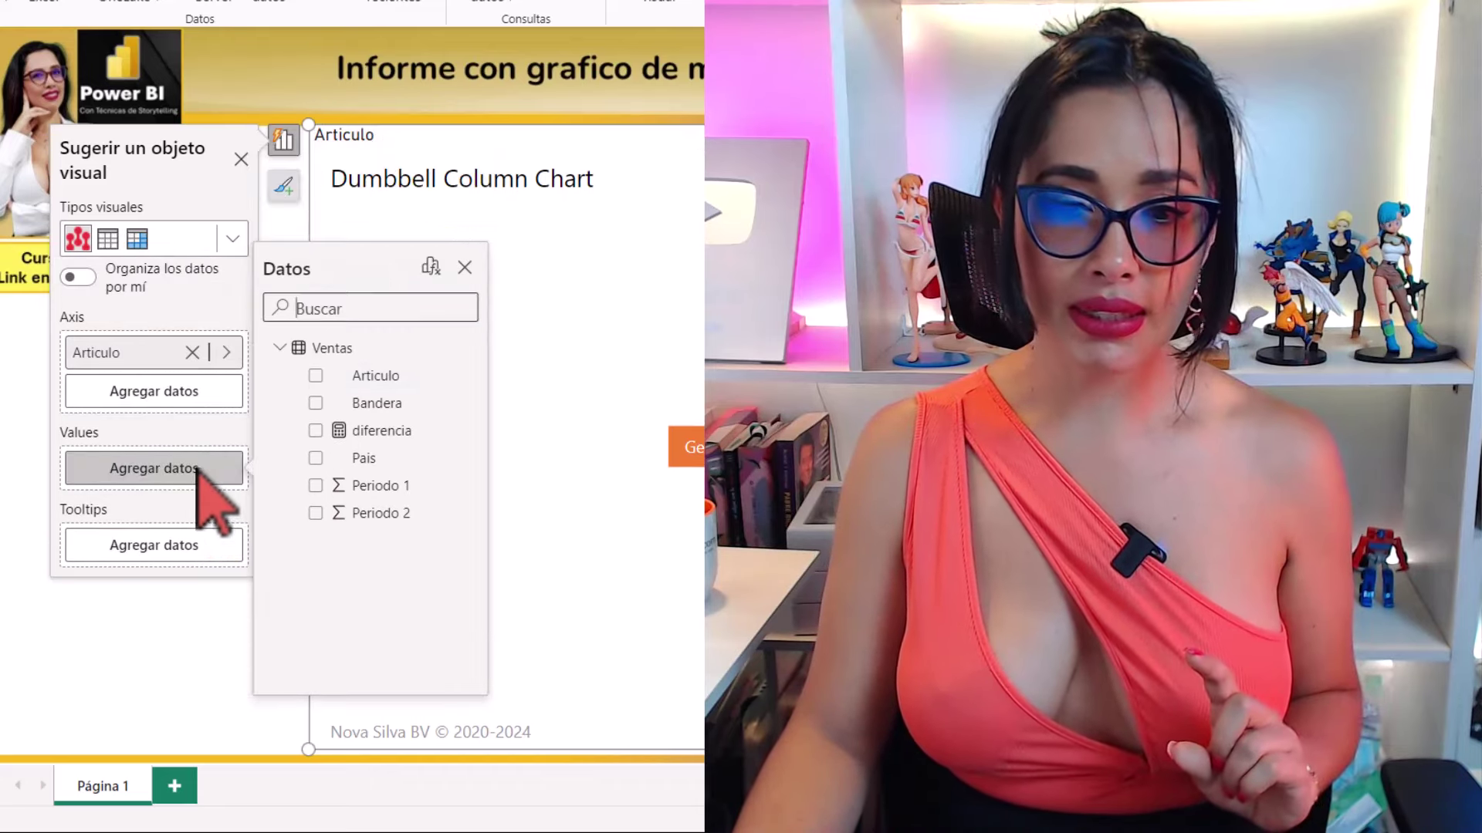
click(316, 485)
click(316, 513)
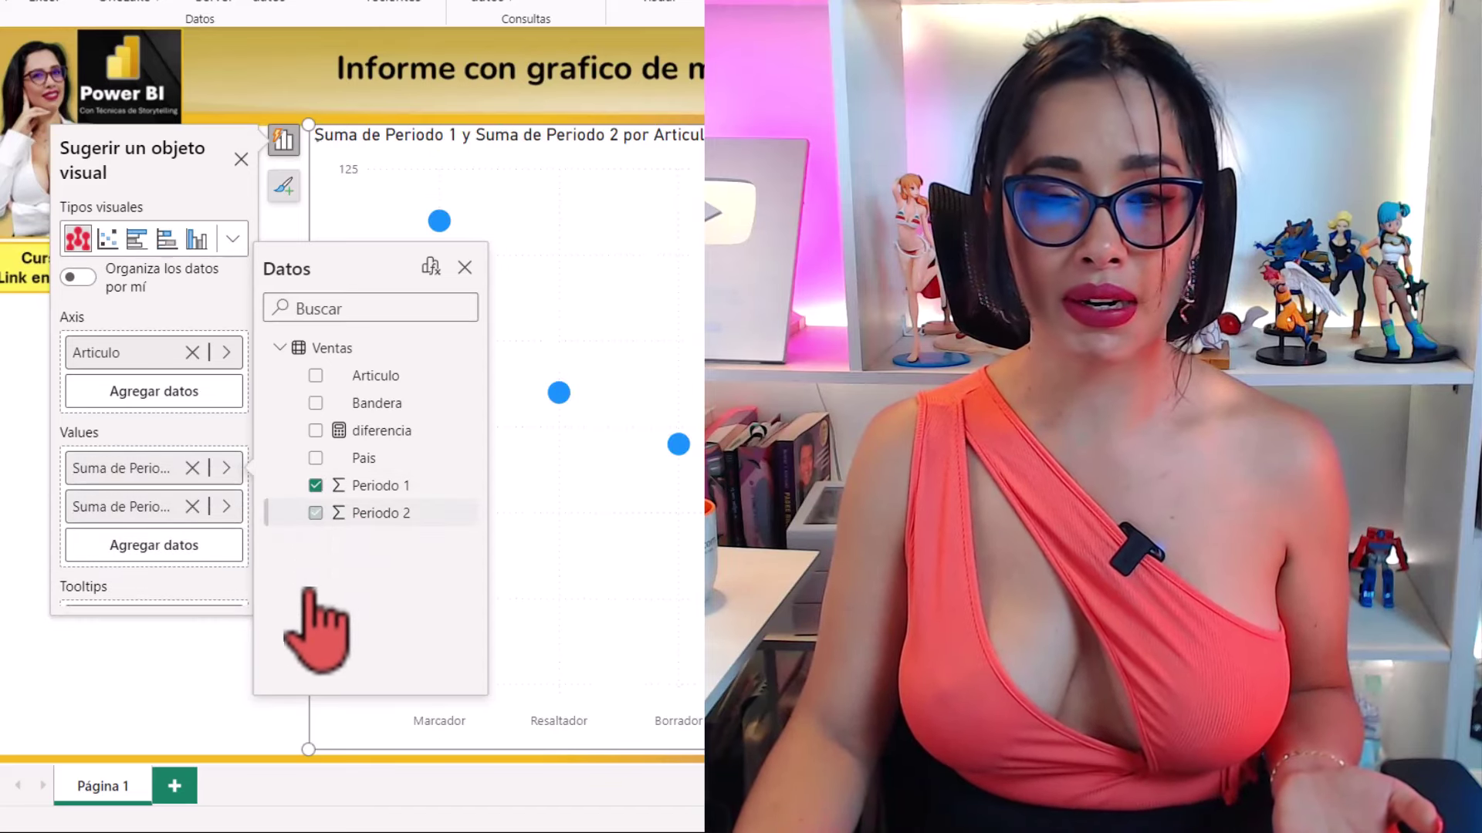
click(464, 267)
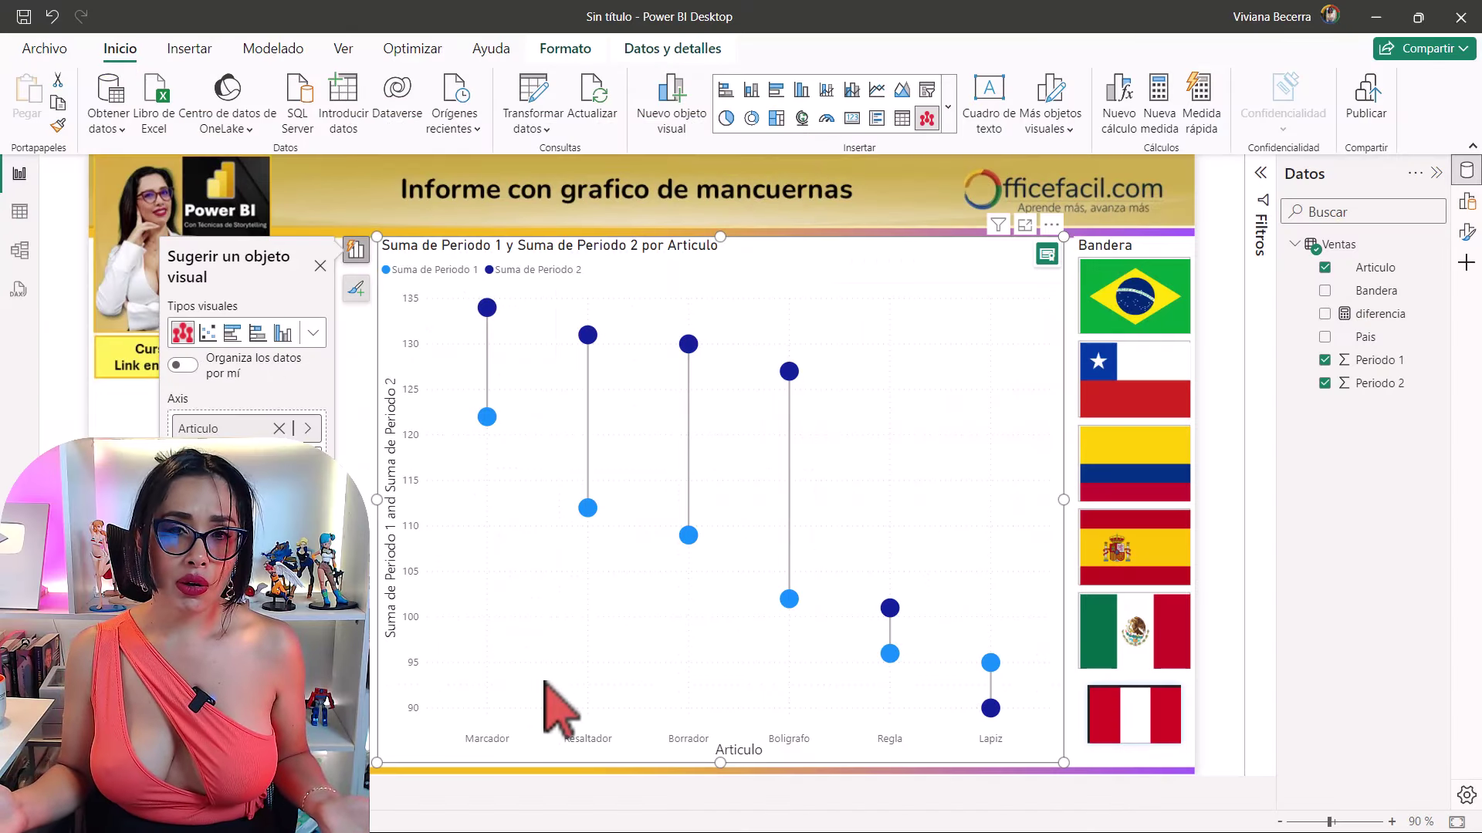
mouse_move(718, 509)
mouse_move(895, 613)
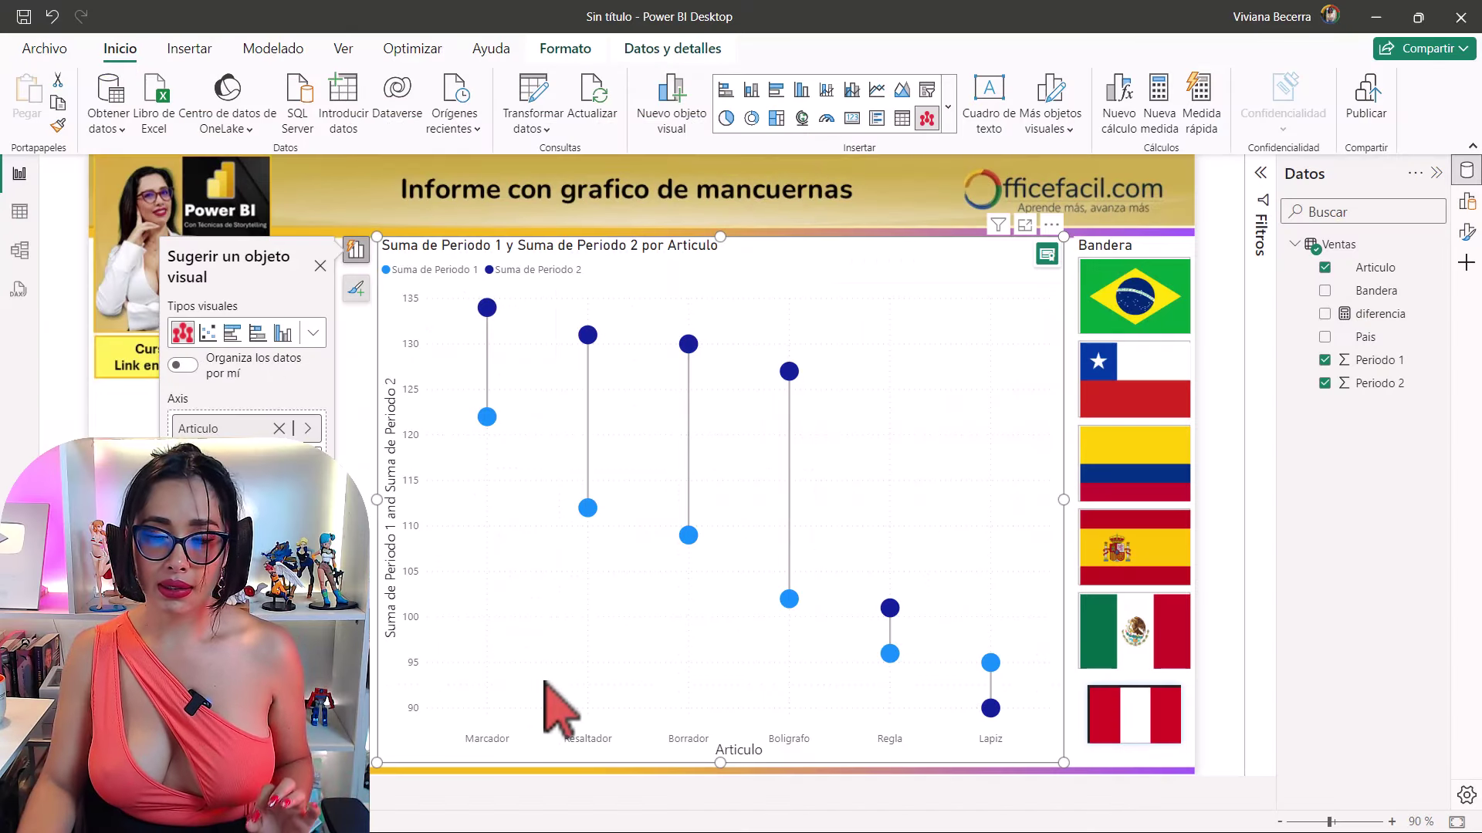
click(375, 220)
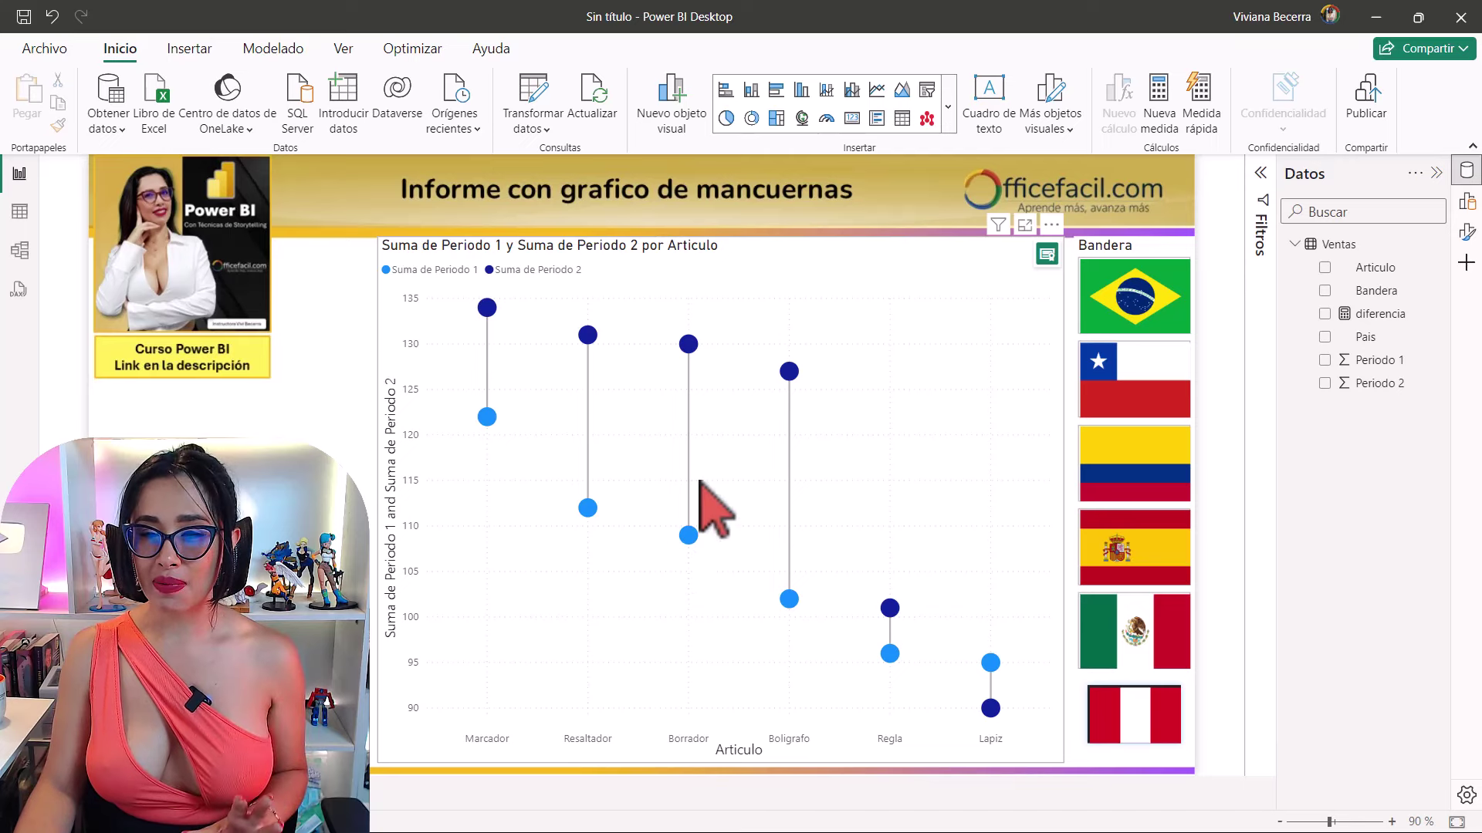
click(768, 282)
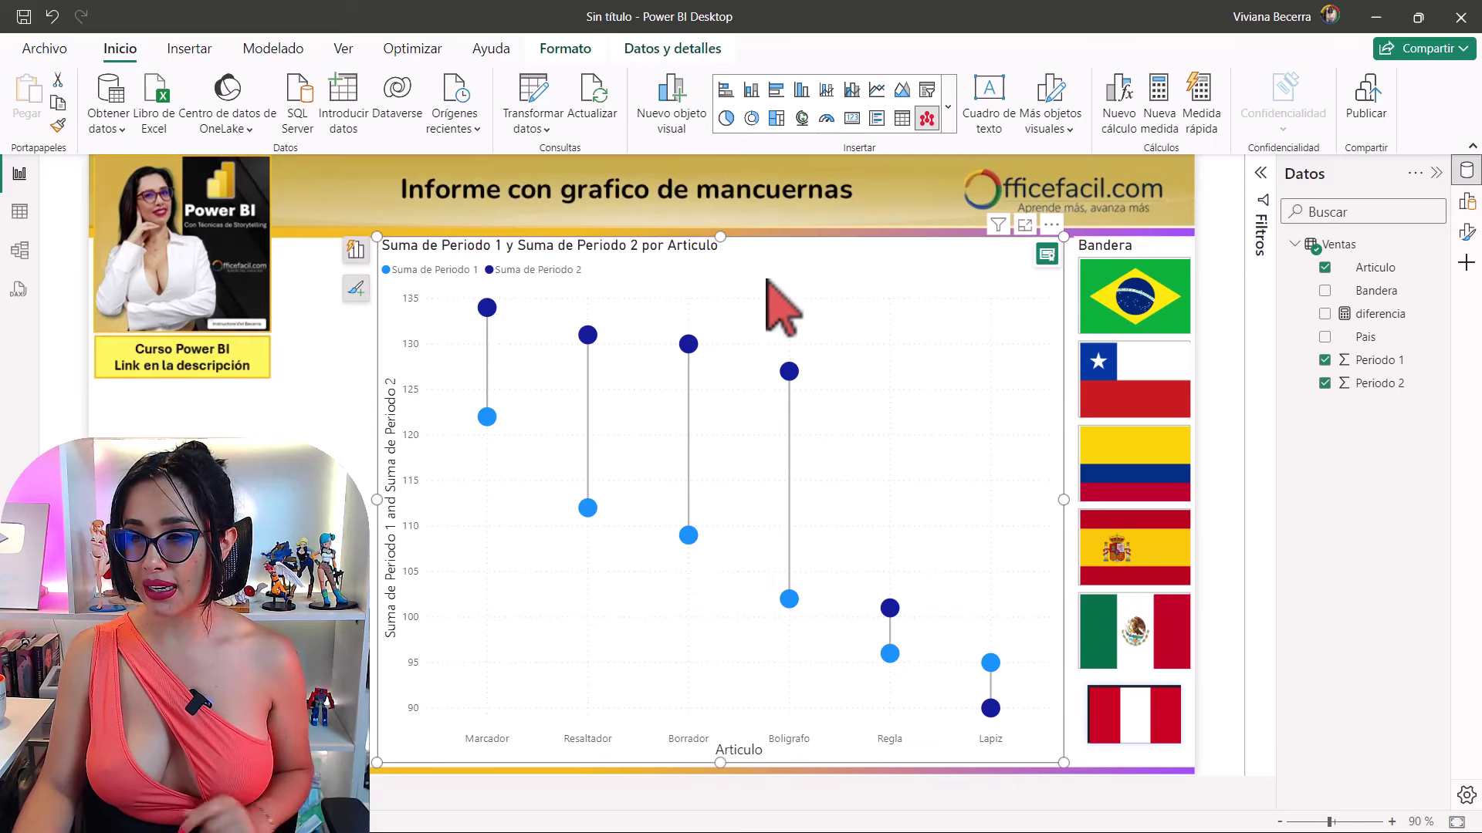
click(1465, 246)
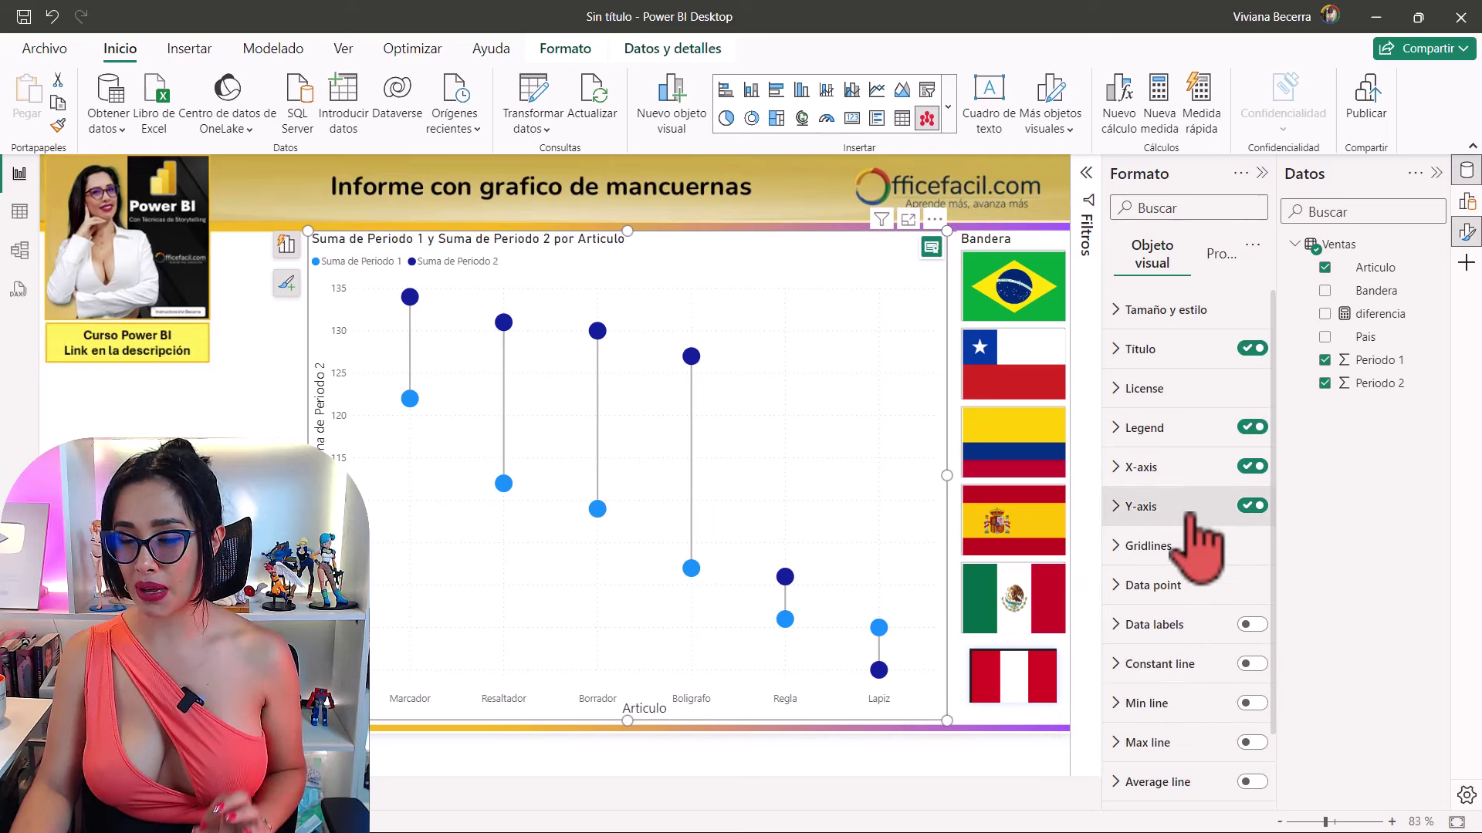
Edit the chart title text to 'Comparación Periodo 1 y Periodo 2', deleting 'Suma de'.
click(1169, 348)
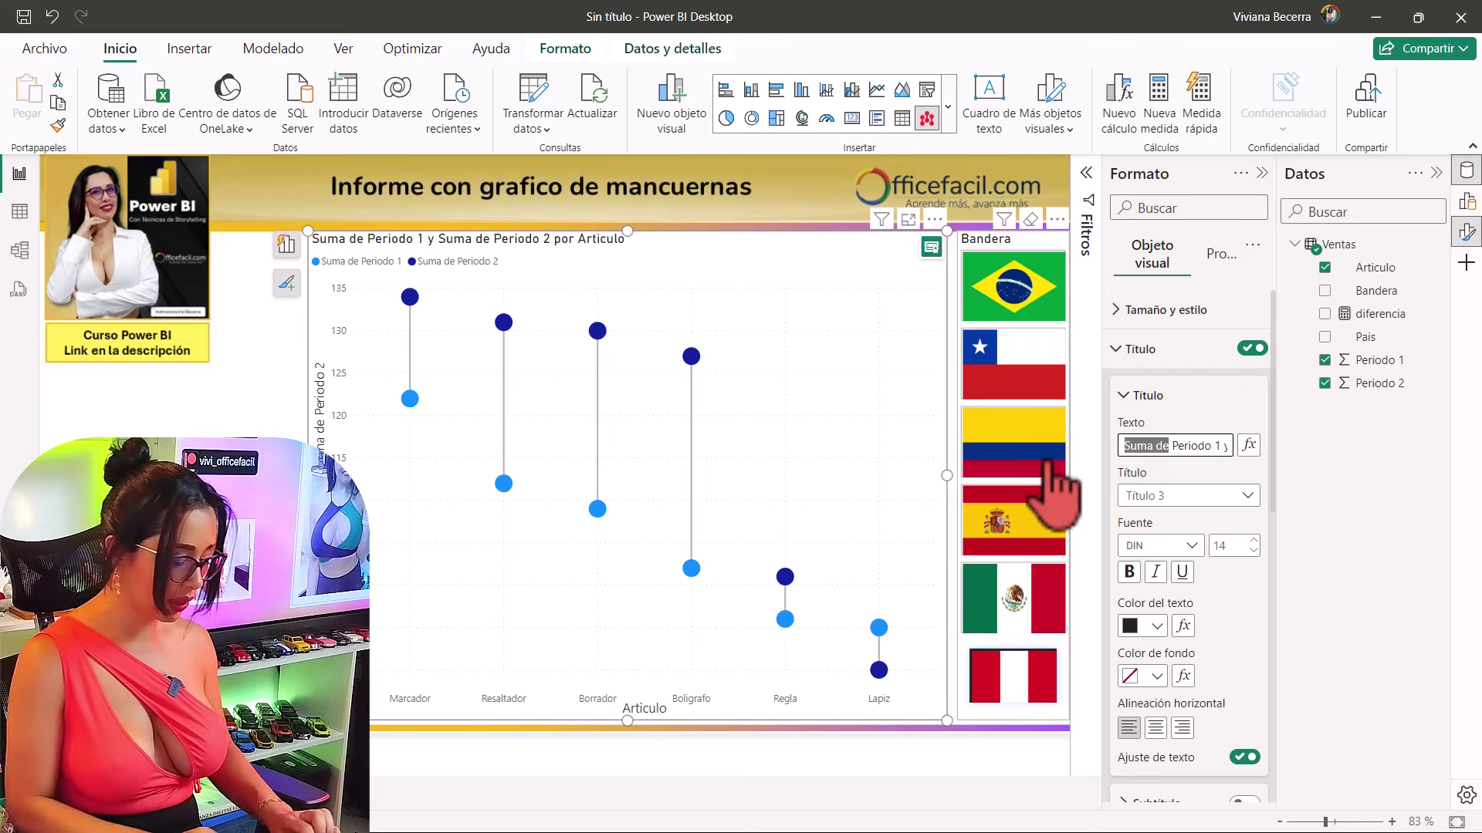
text(Compara)
text(cion)
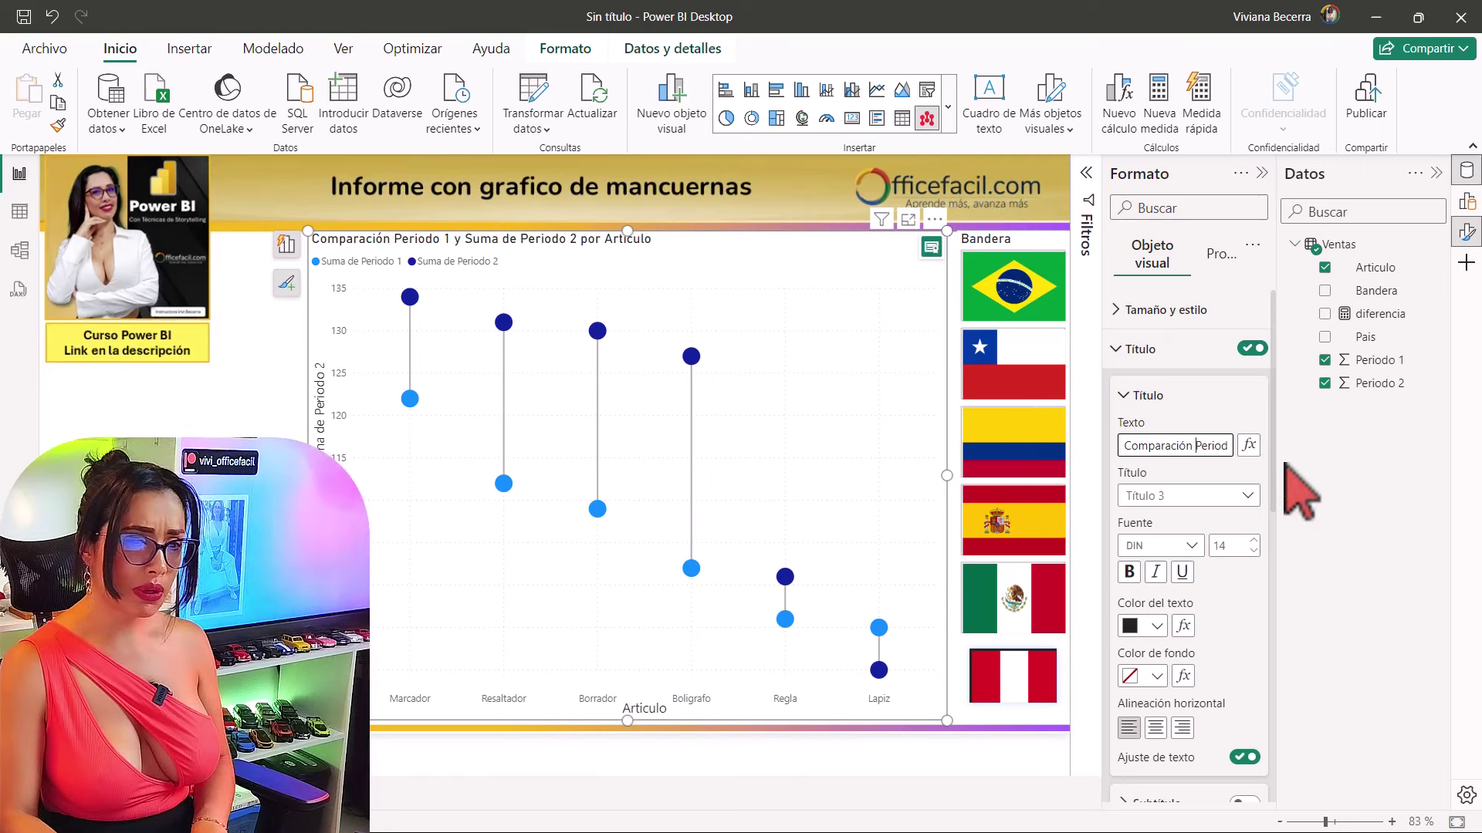
key(End)
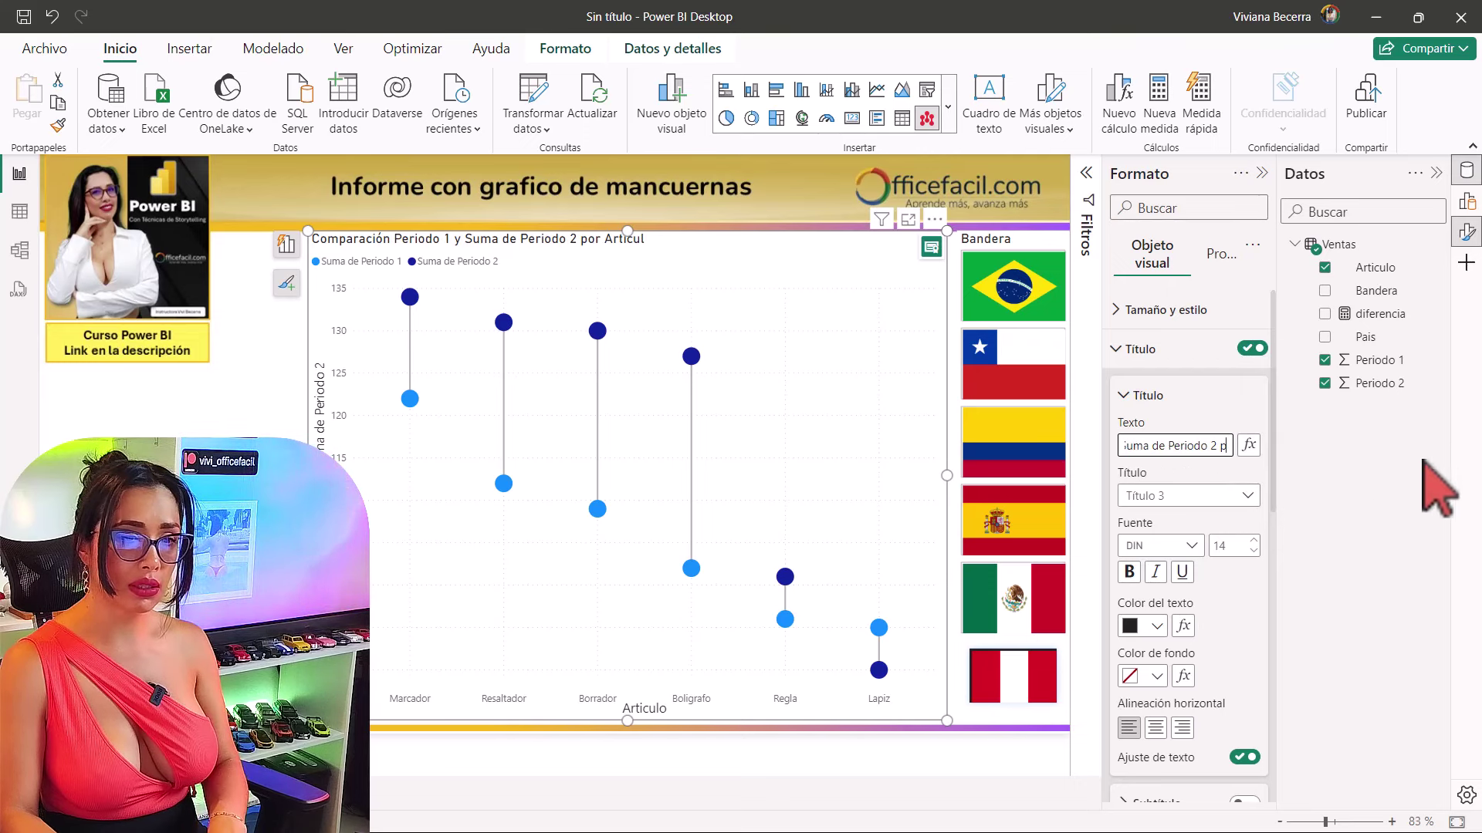
drag(1175, 445, 1131, 445)
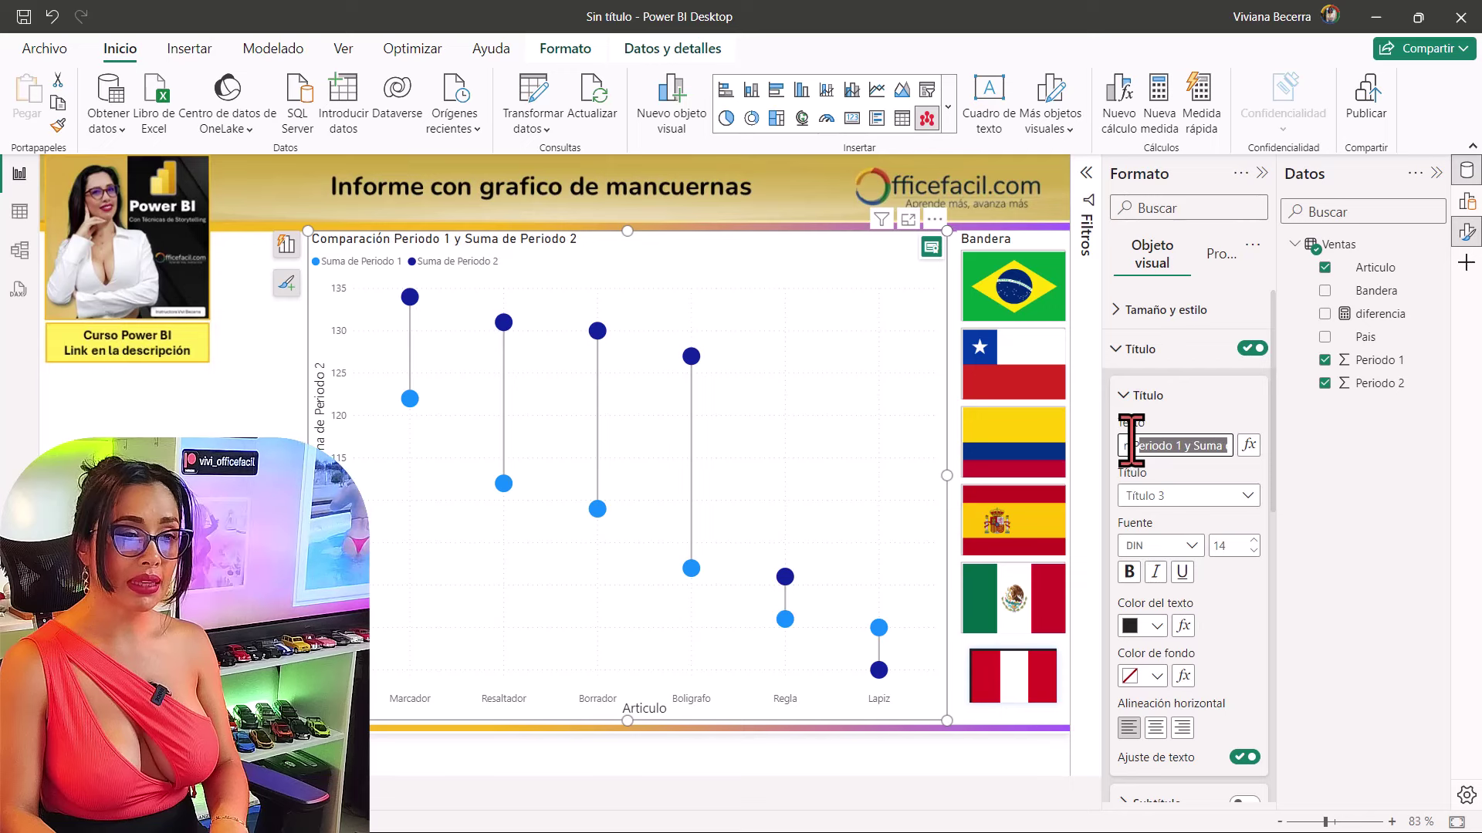
click(1216, 447)
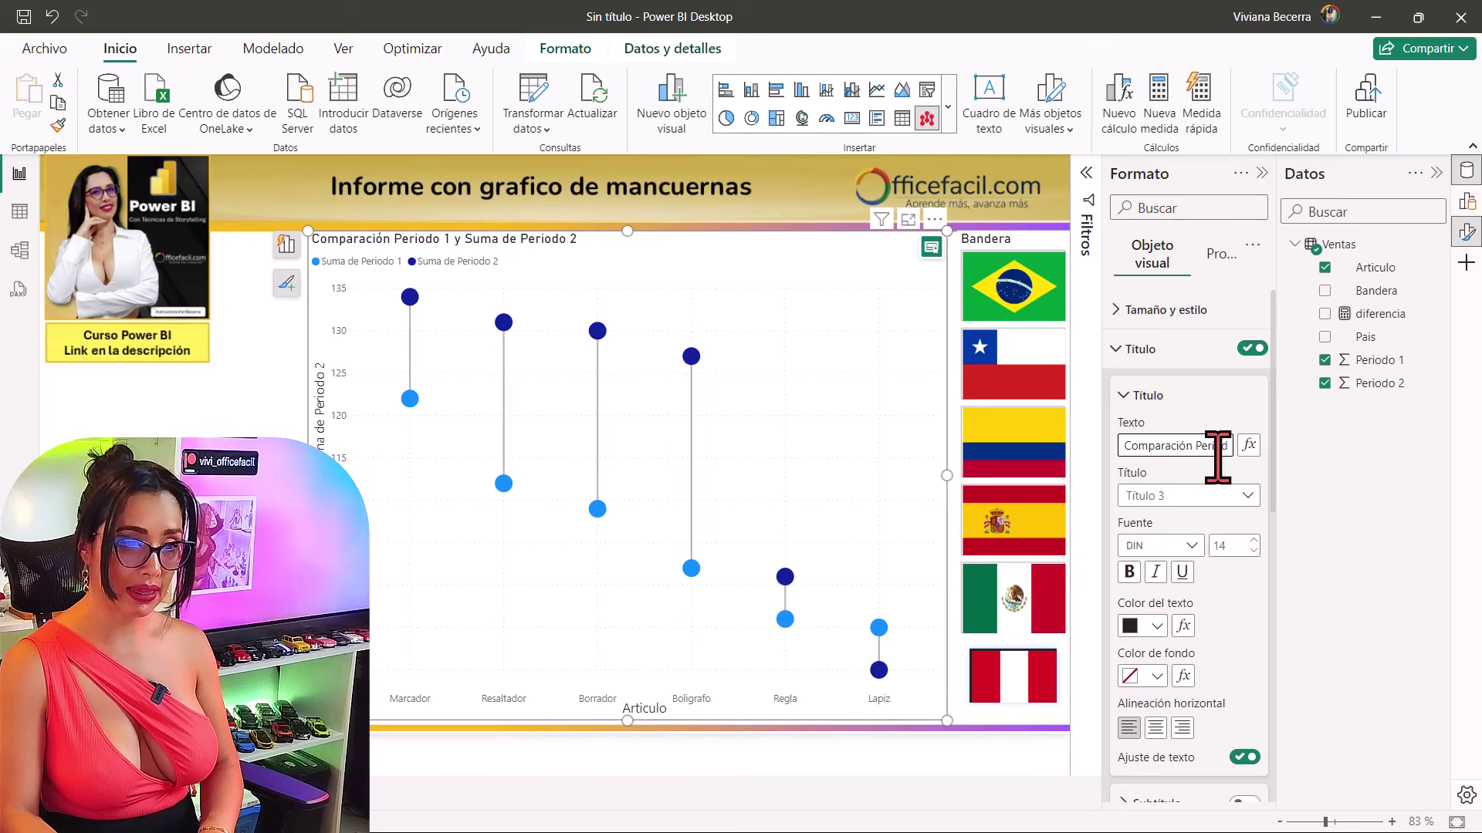
drag(1217, 458, 1175, 449)
key(Delete)
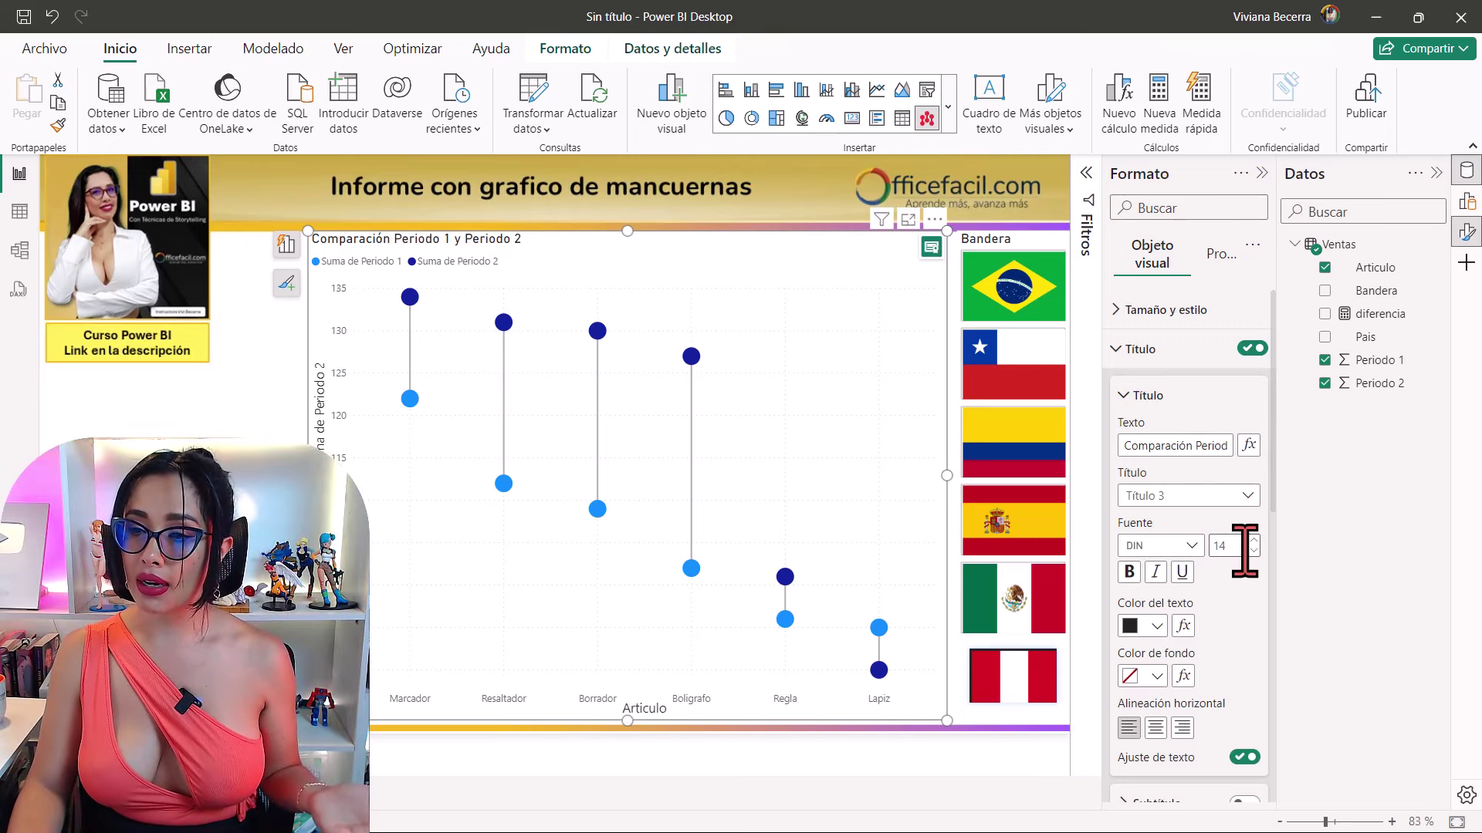
click(1234, 545)
text(7)
Make the title size 17, bold and black.
key(Return)
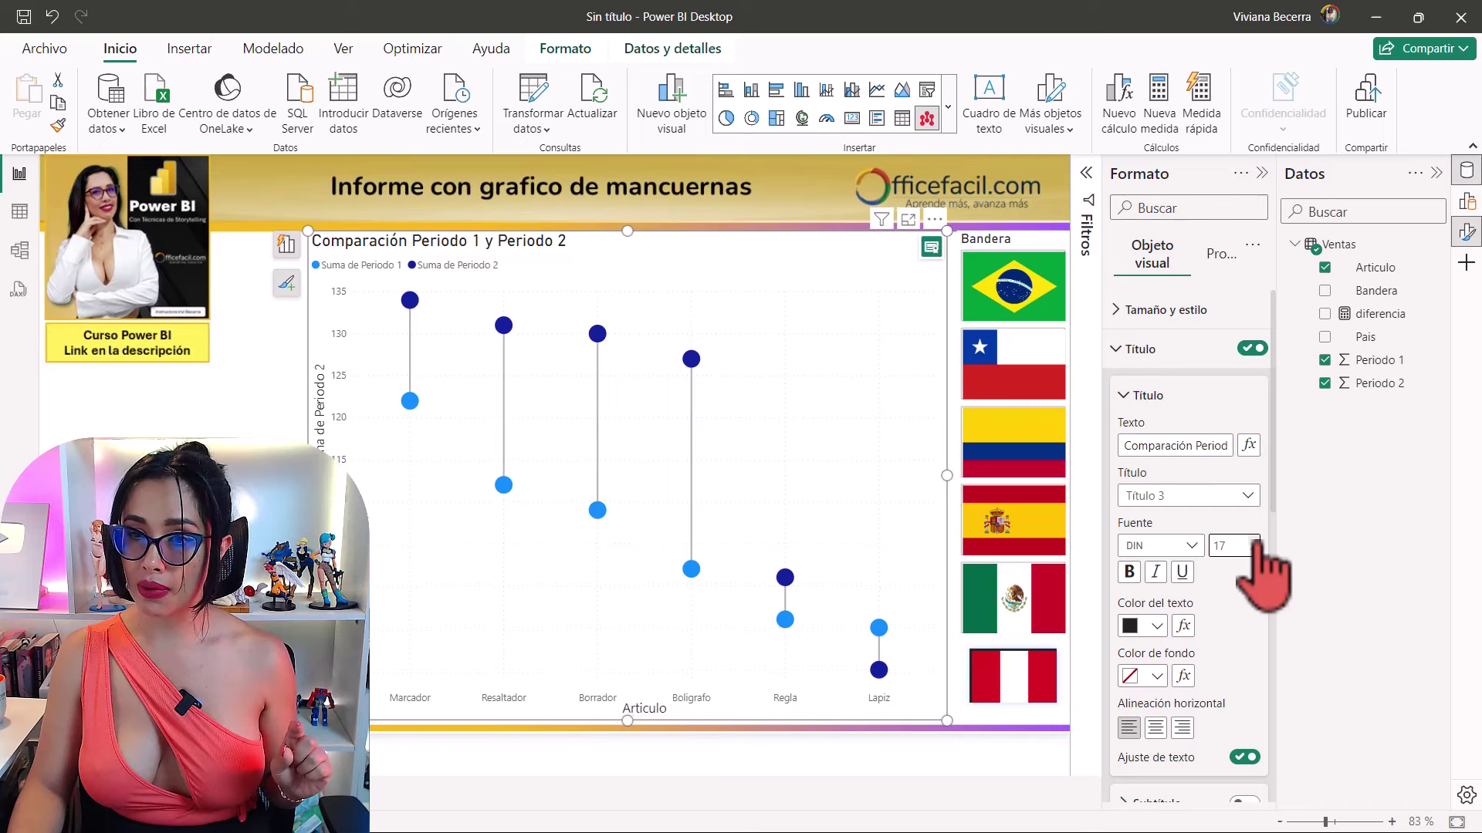
click(1129, 571)
click(1156, 626)
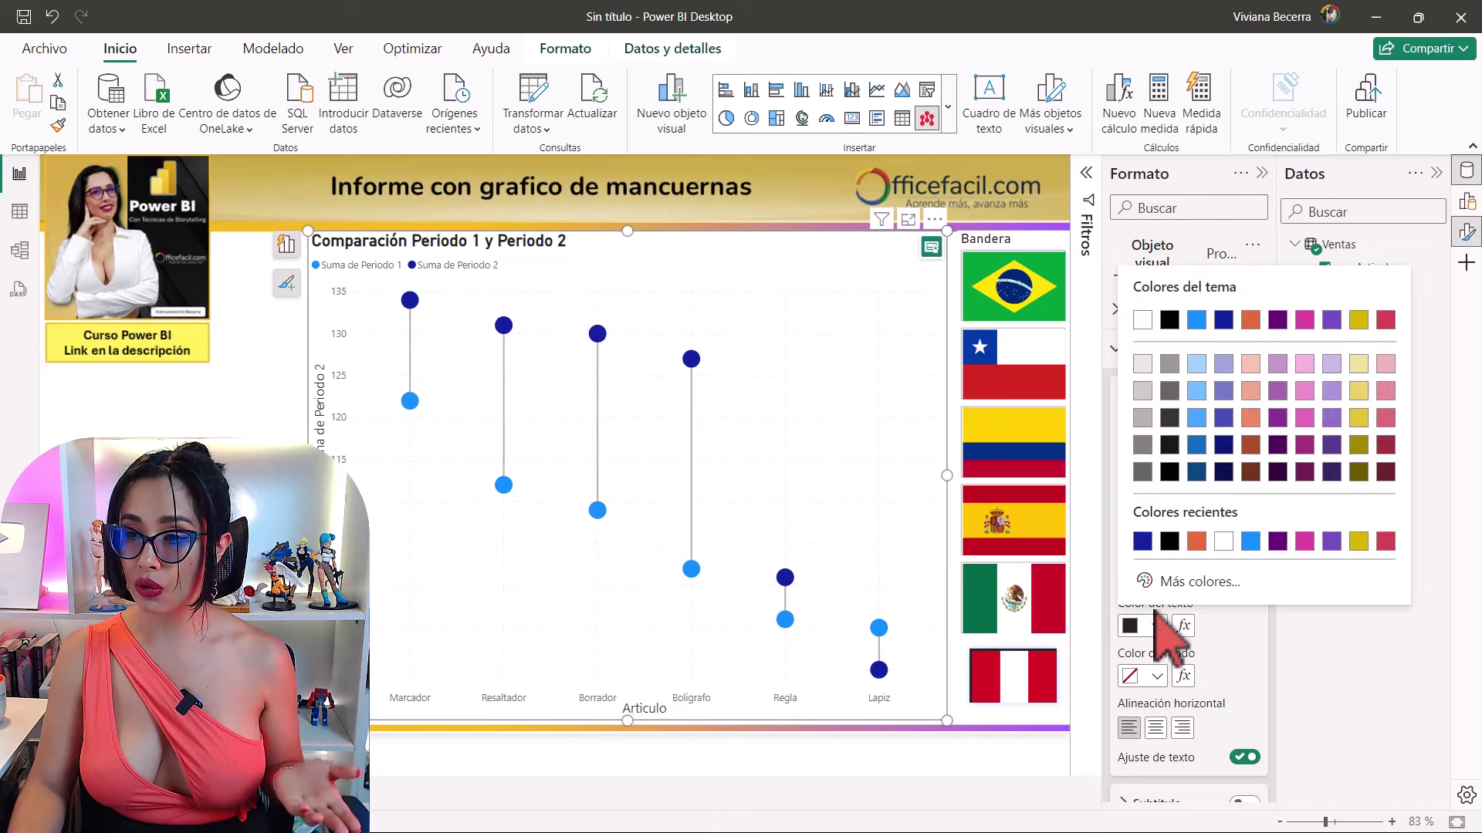
click(1170, 318)
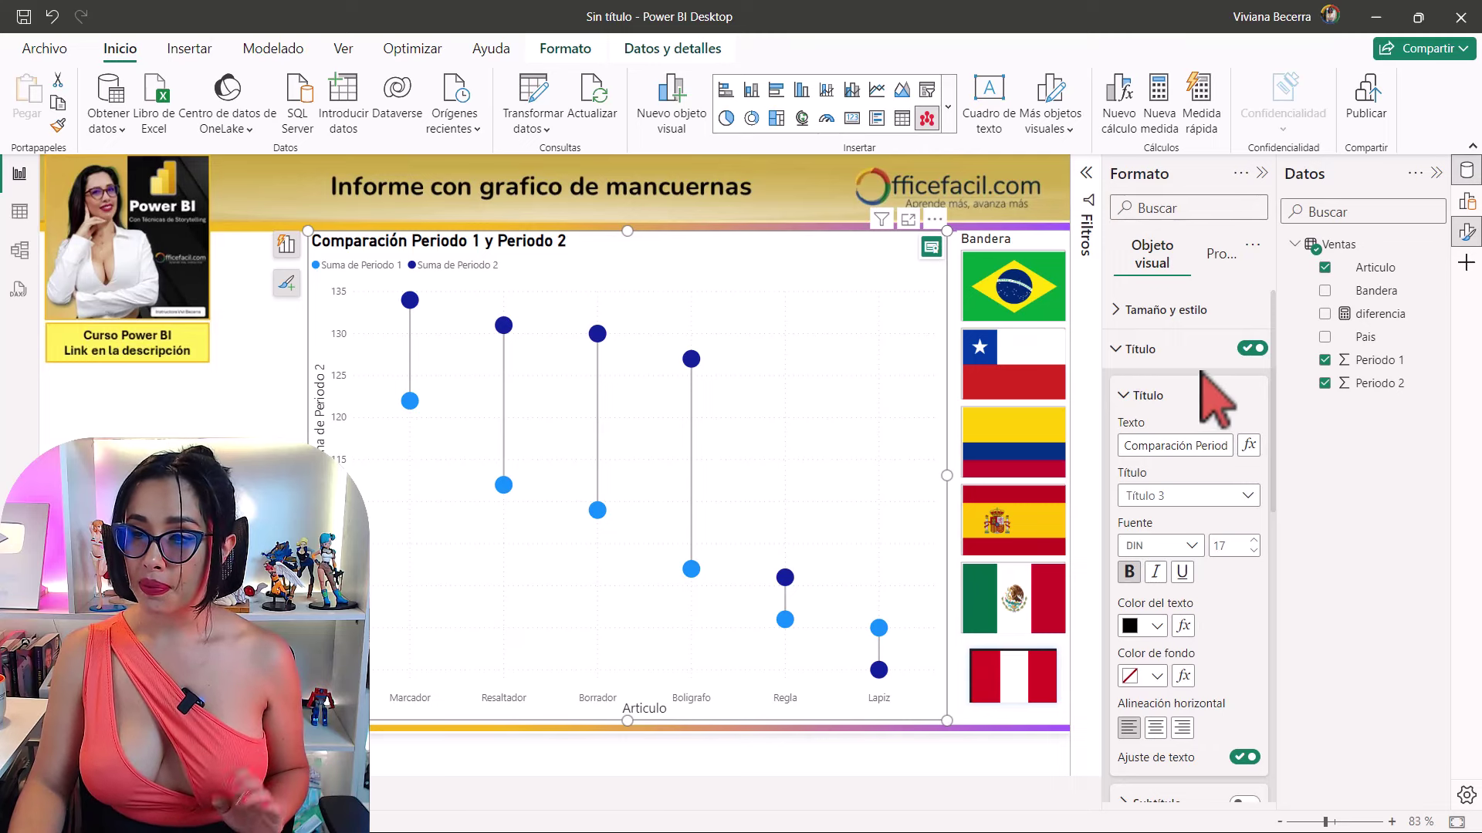
Switch on Borde visual under Tamaño y estilo for the dumbbell chart and preview it.
click(1138, 349)
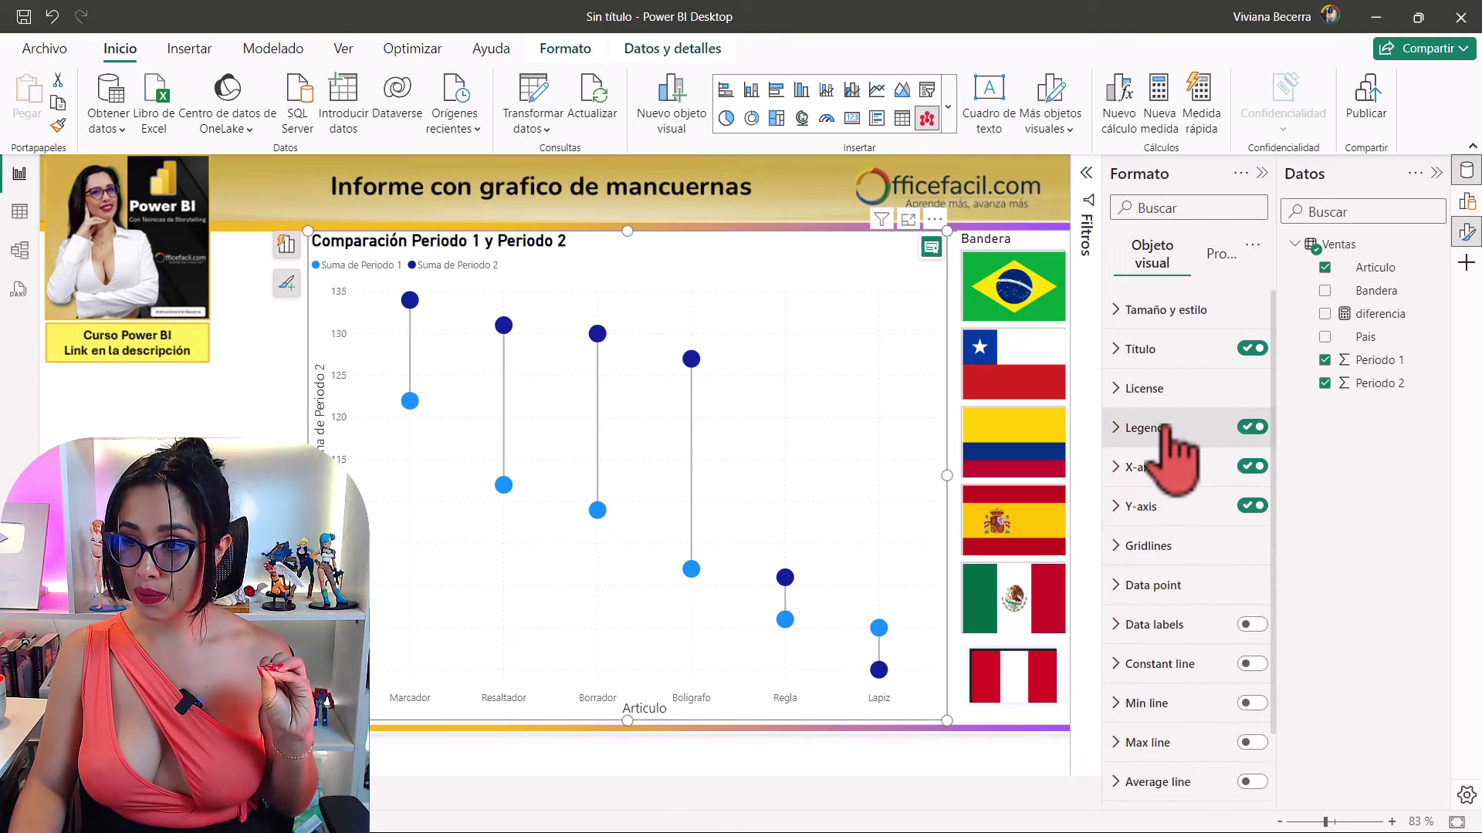
click(1163, 309)
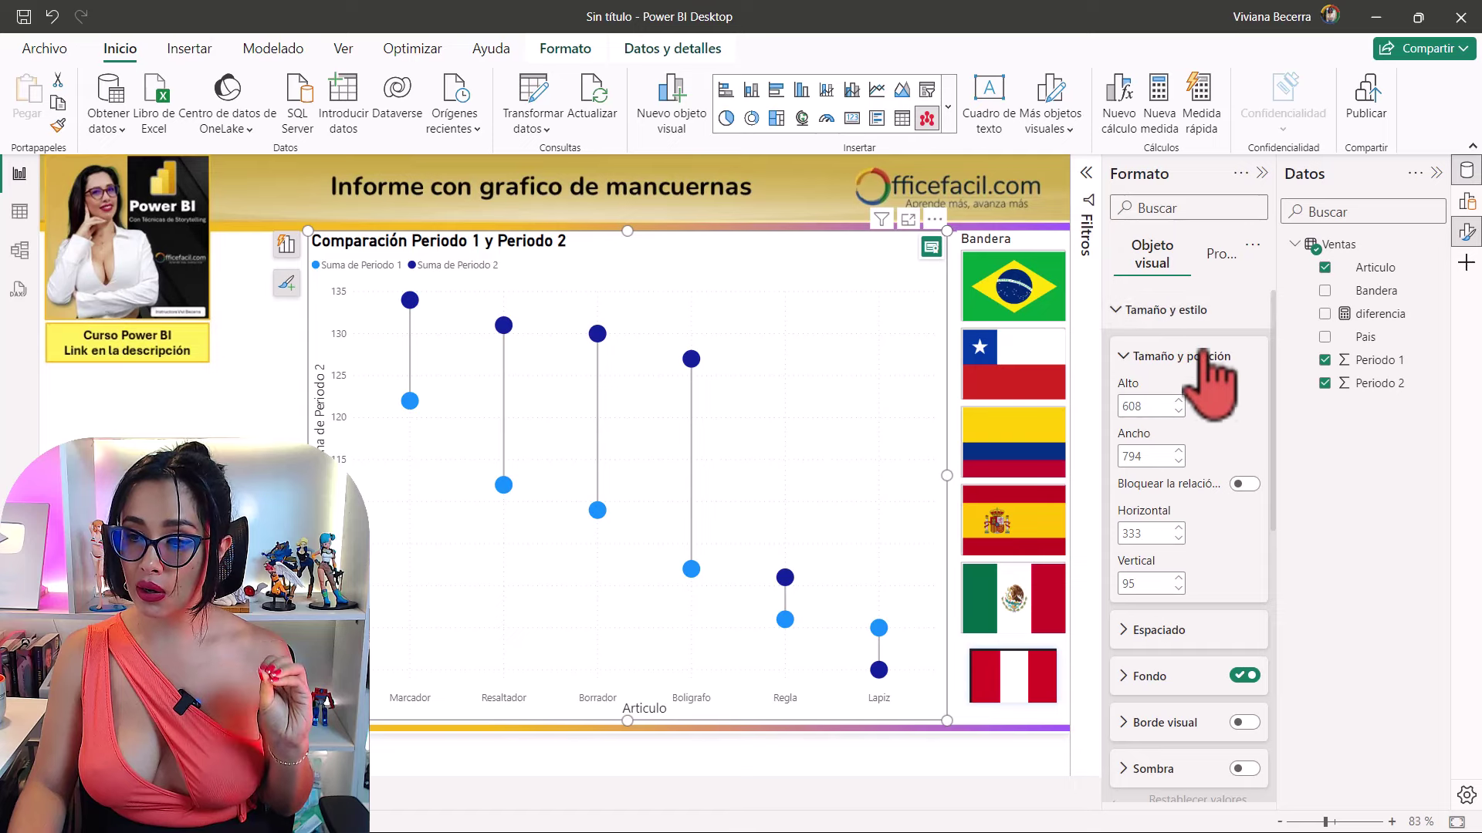
scroll(1199, 735, down, 2)
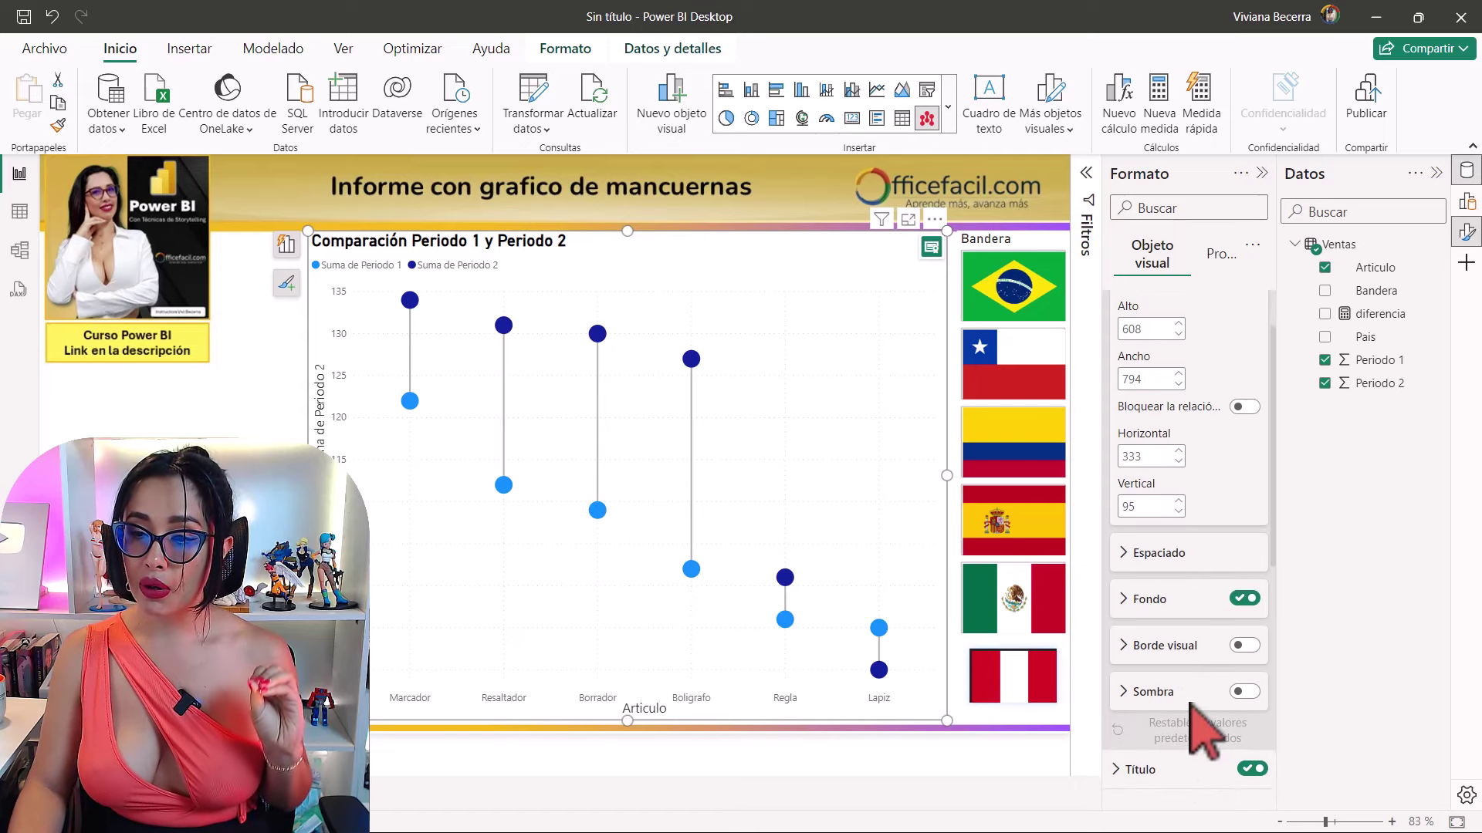
click(1244, 645)
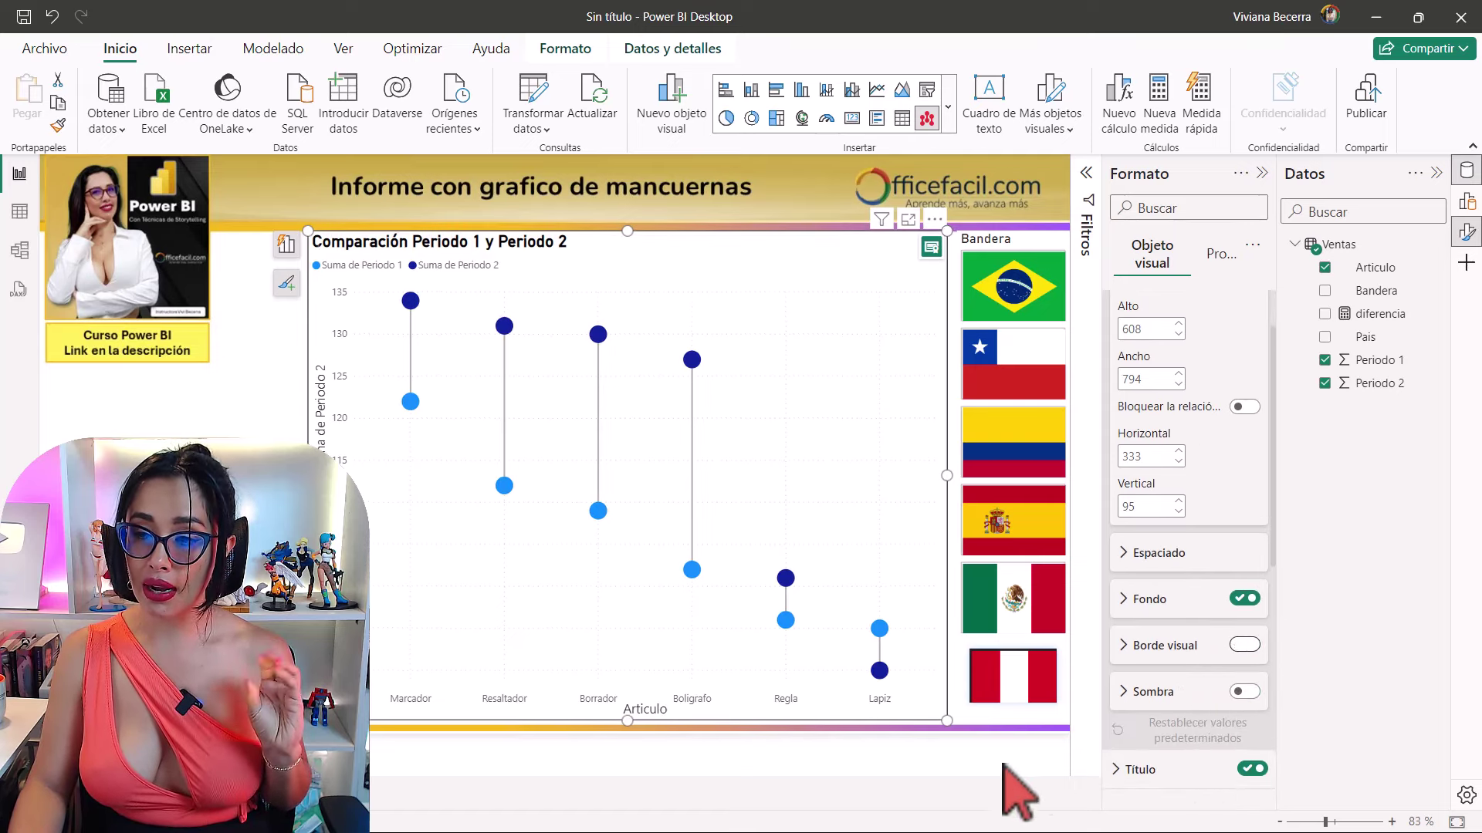
click(353, 784)
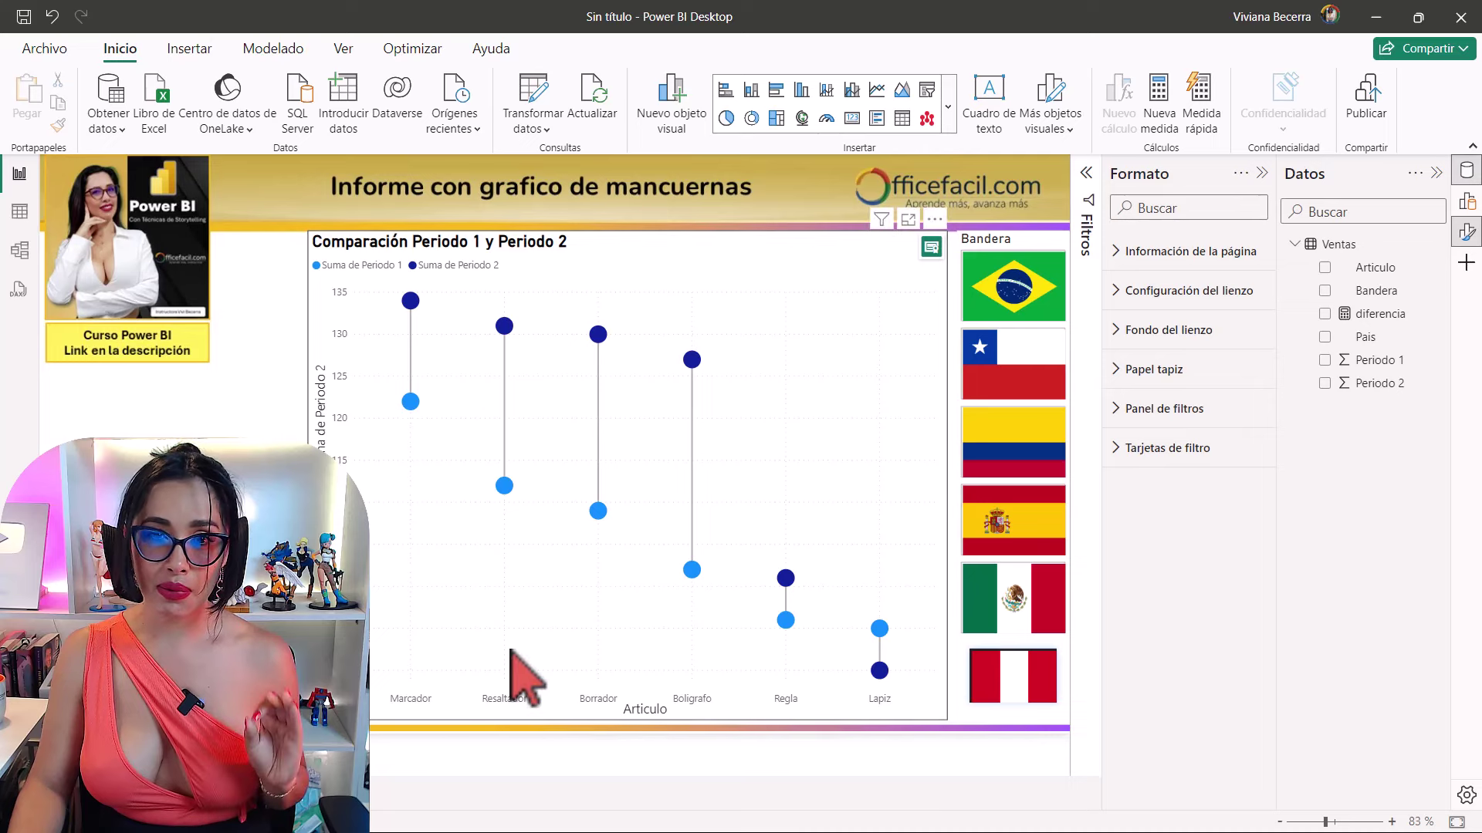
click(828, 250)
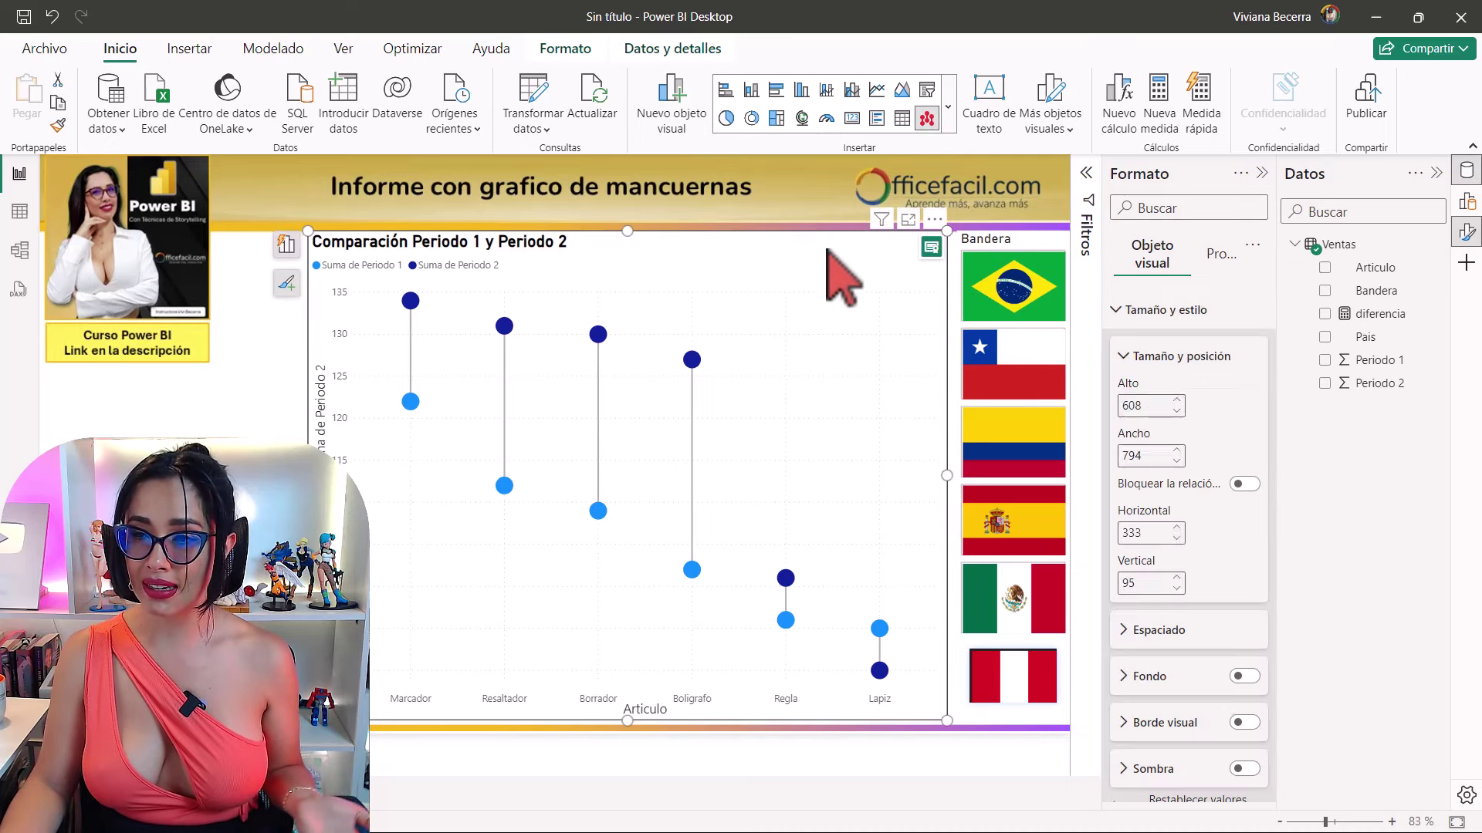
click(1164, 312)
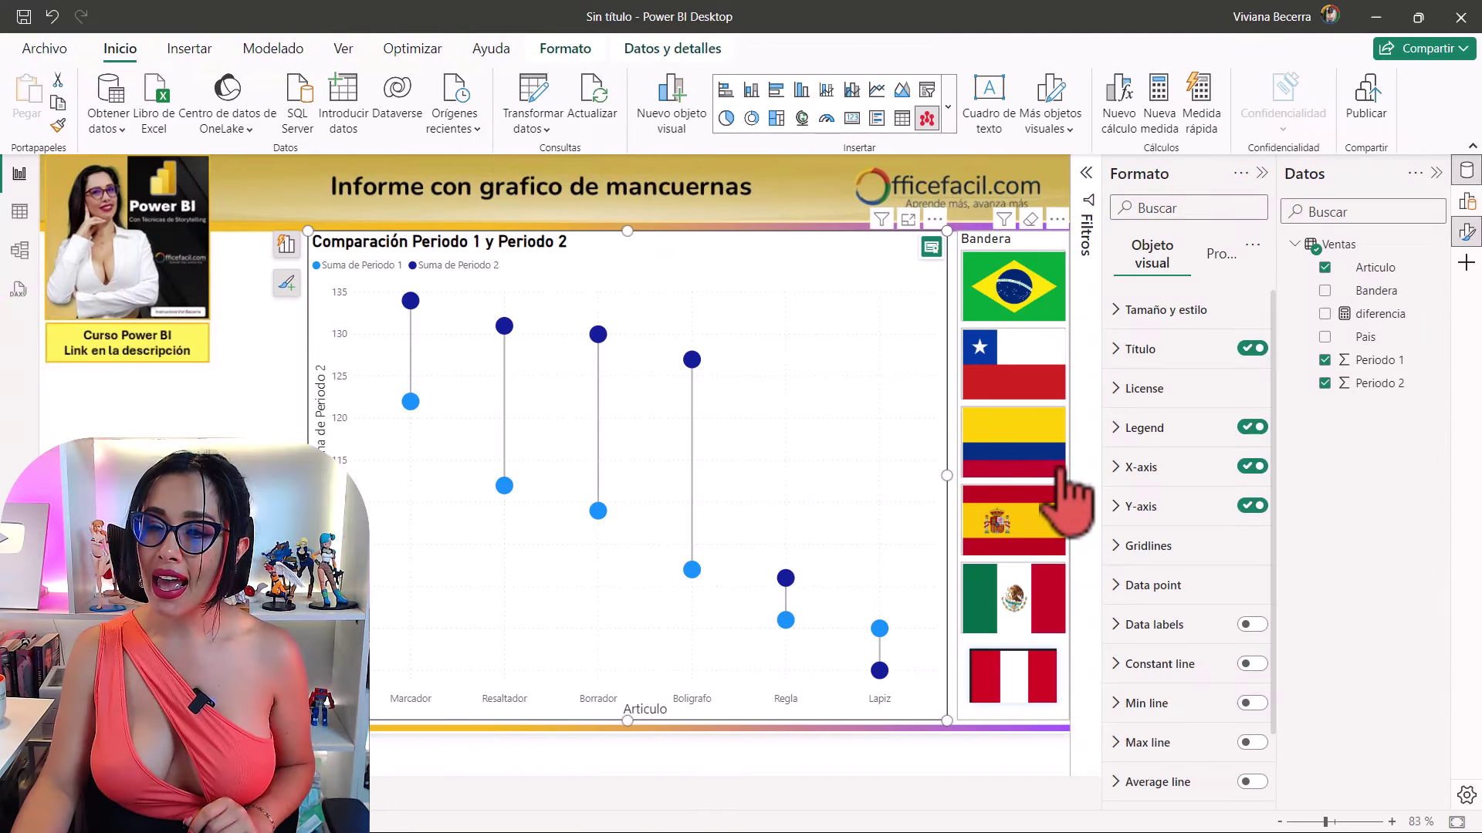
Under Data point, set the secondary marker shape to square and the 2nd value colour to orange.
click(1169, 598)
scroll(1207, 562, down, 5)
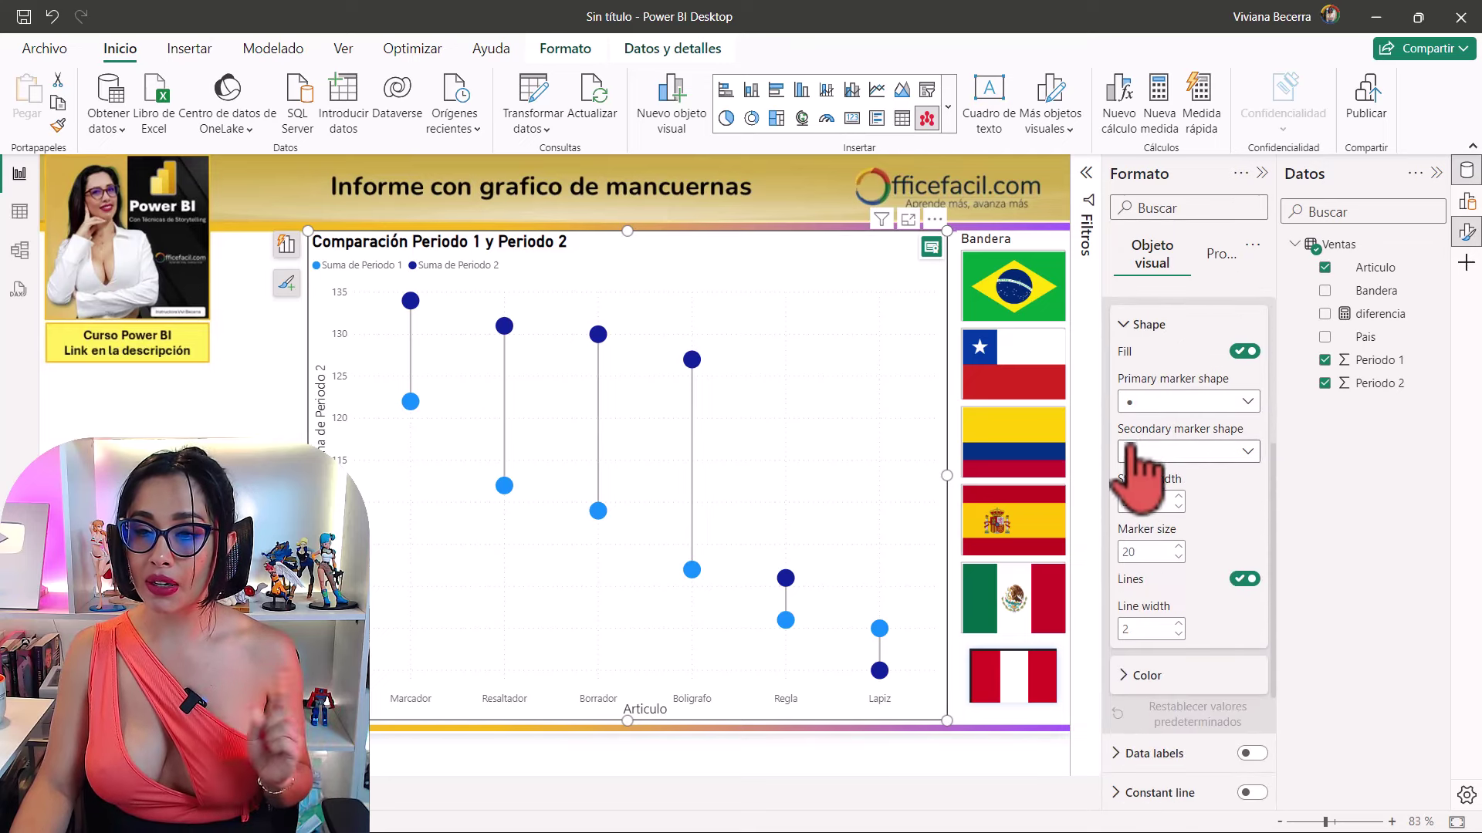
click(1198, 455)
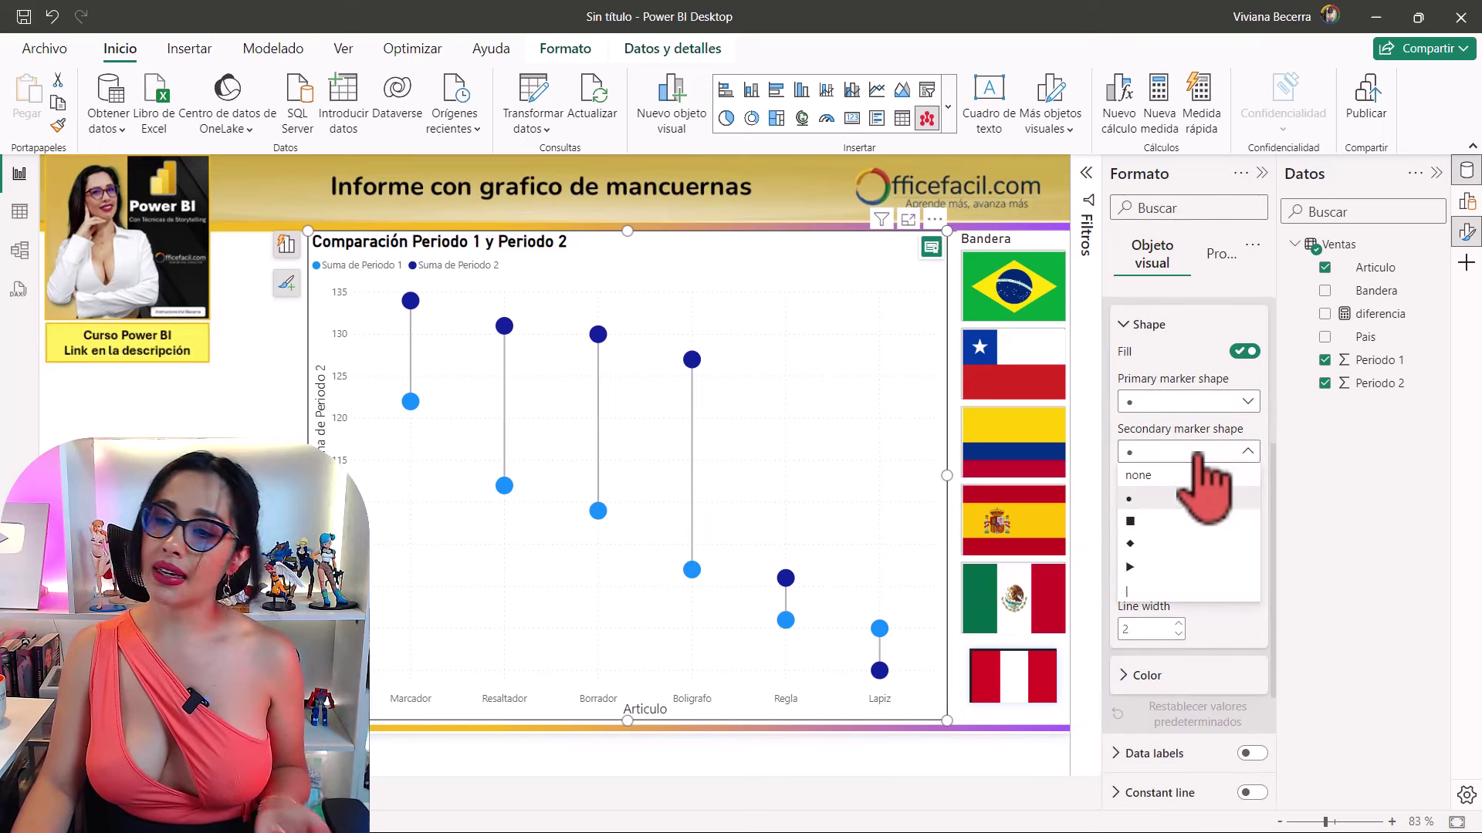
click(1173, 540)
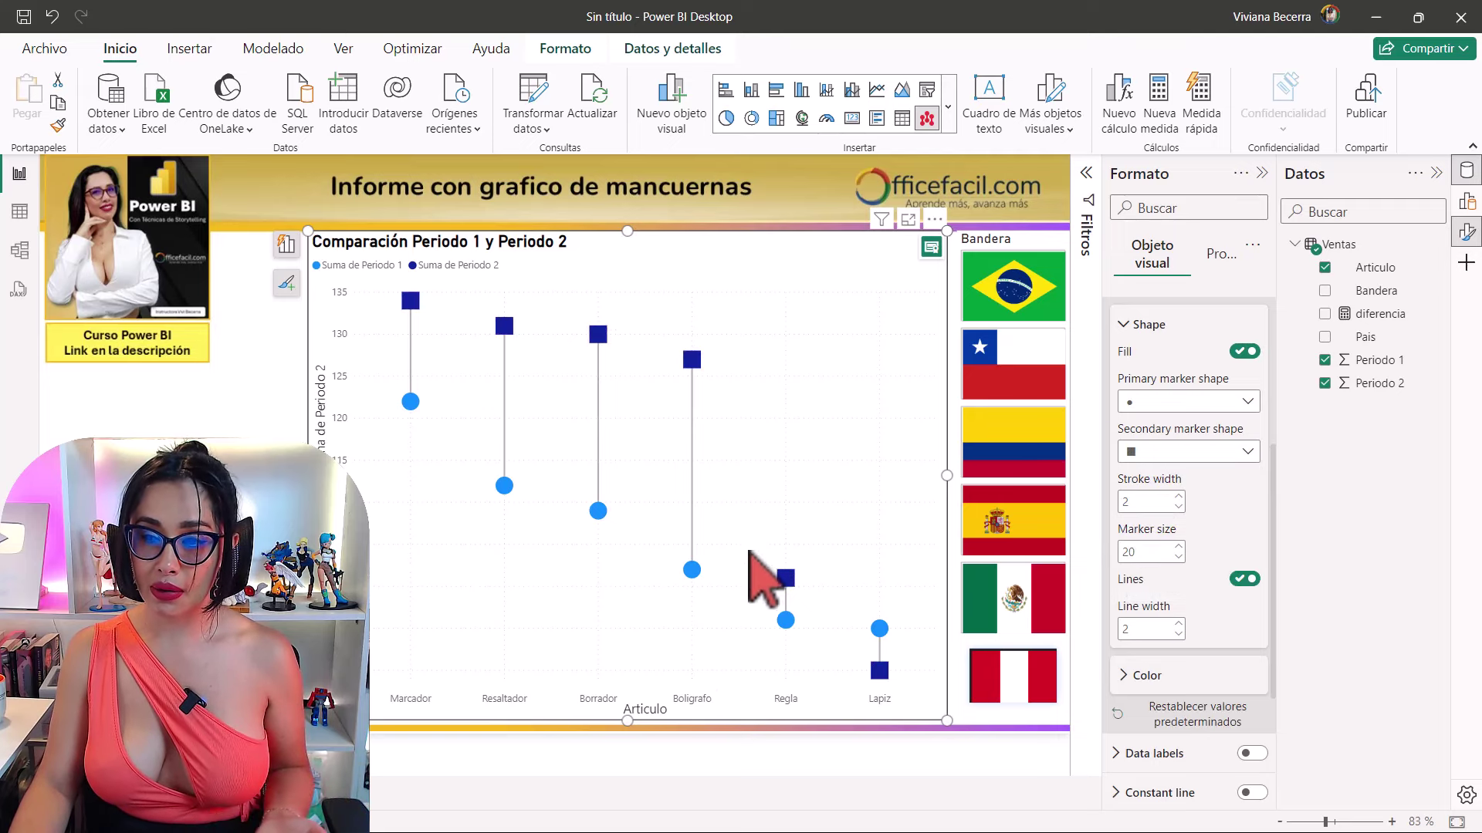
scroll(1150, 648, down, 1)
click(1146, 601)
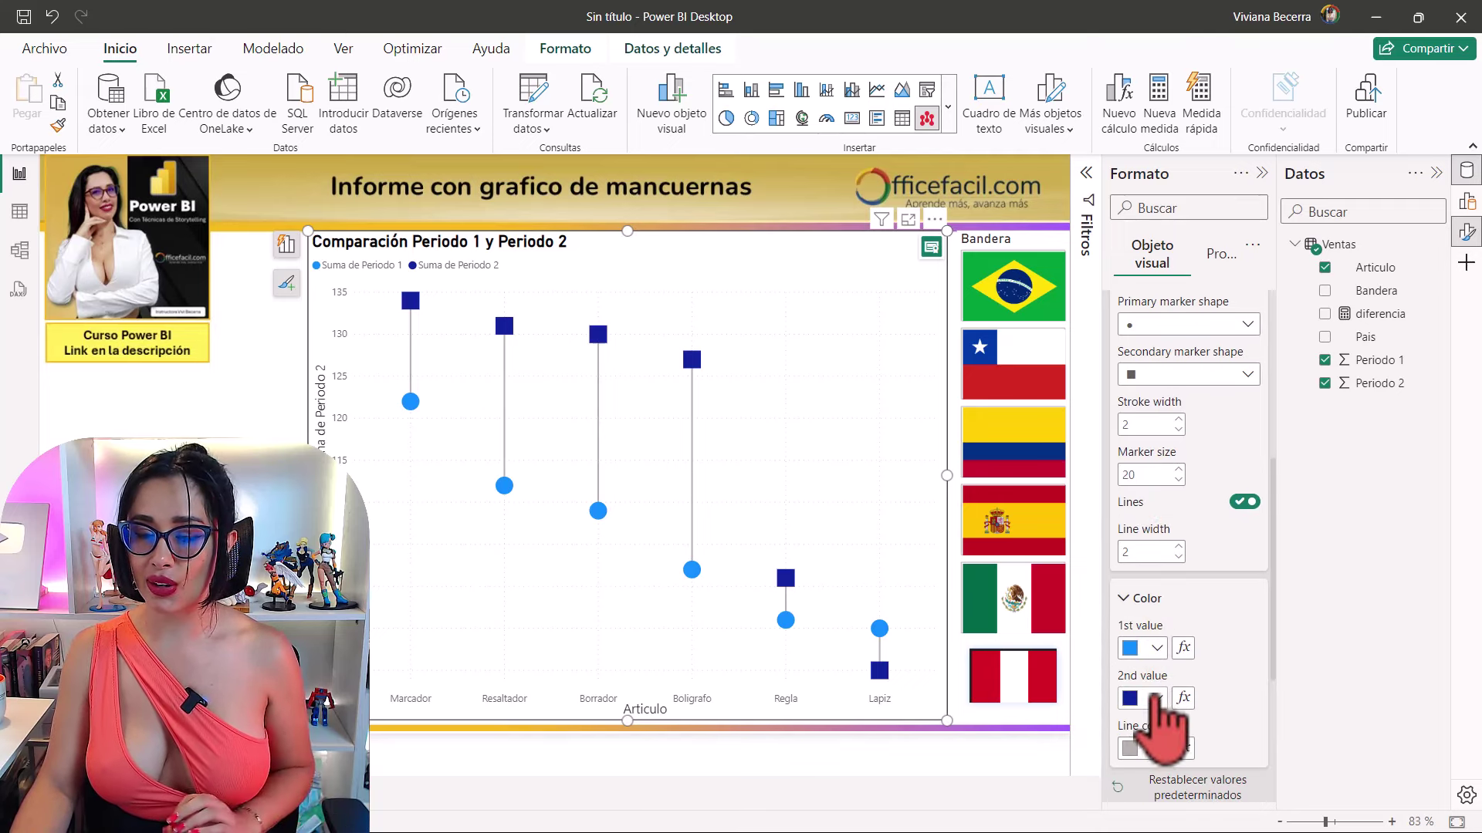
click(1156, 699)
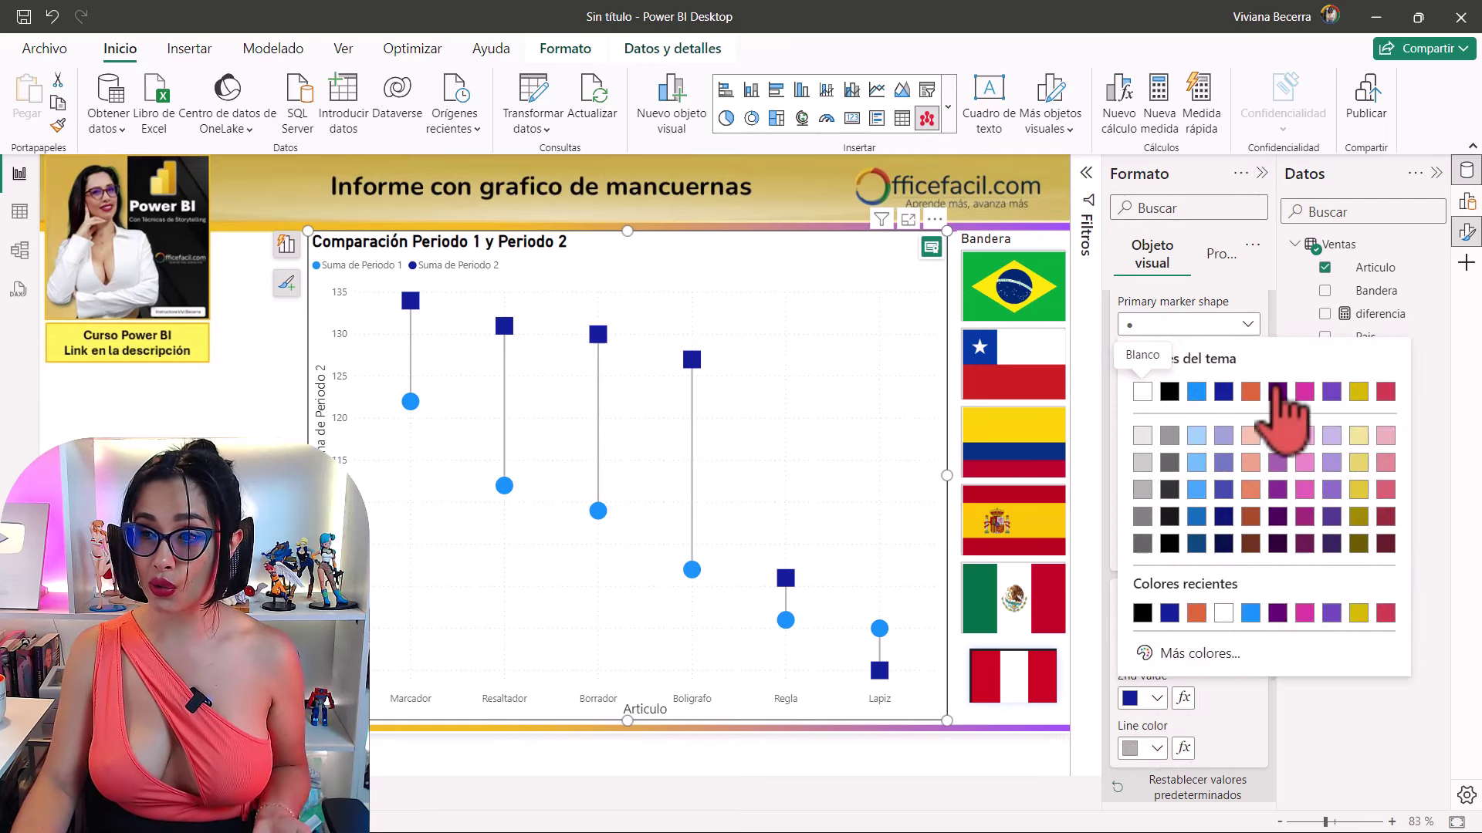
click(1250, 392)
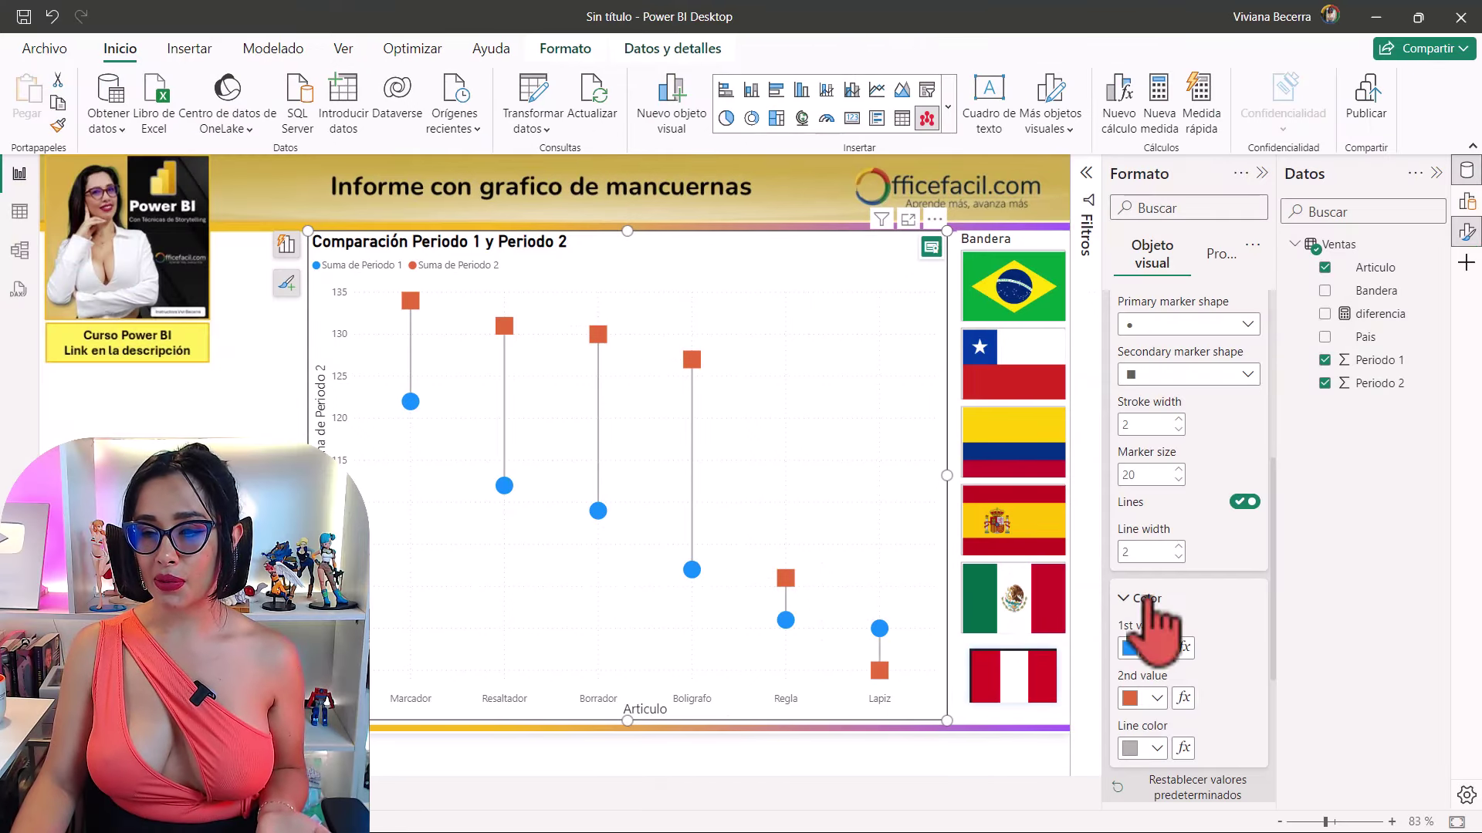
scroll(1172, 515, up, 2)
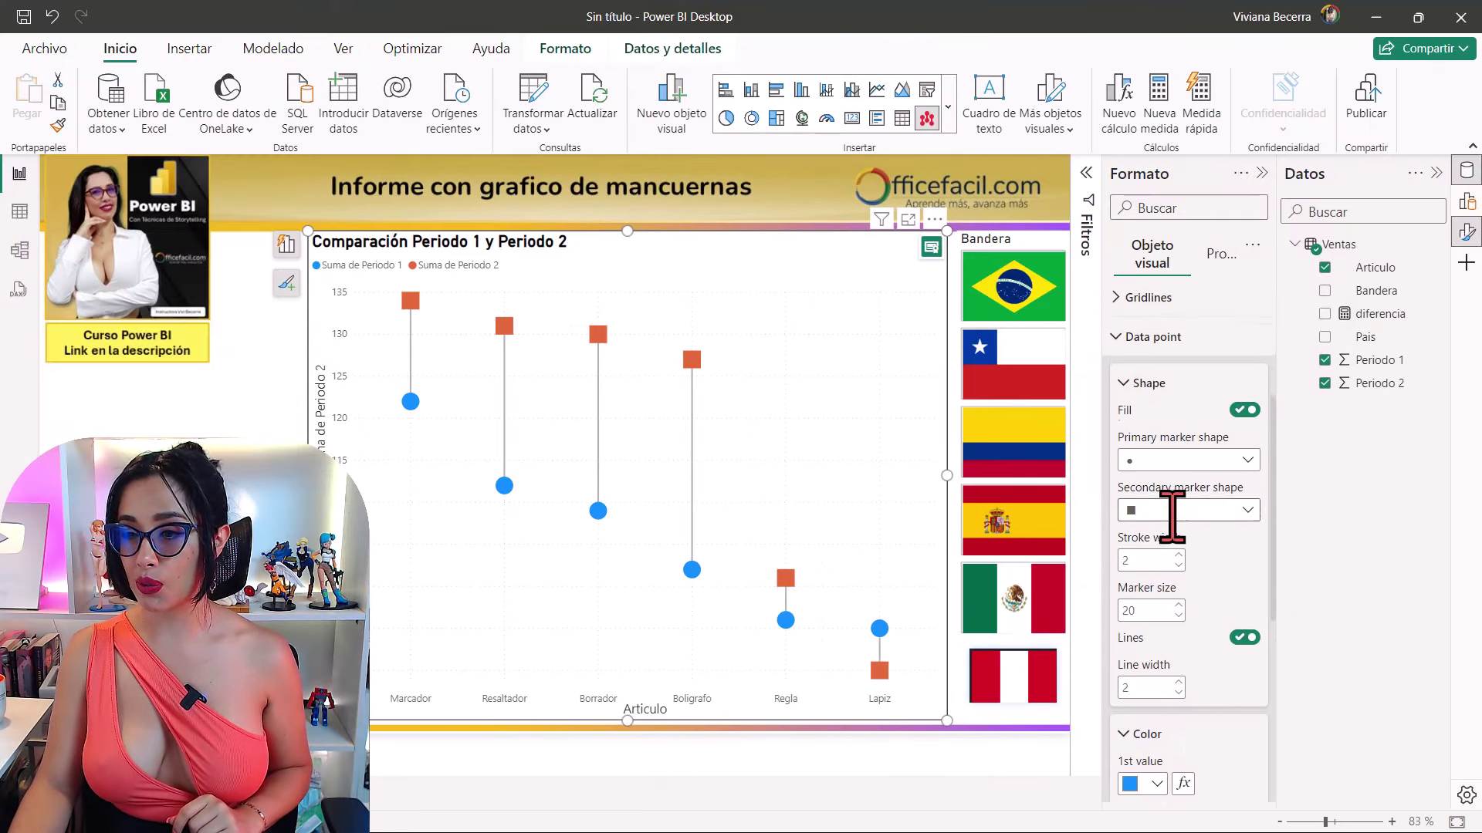
Turn on the dumbbell chart's data labels and expand the Values options.
click(1153, 337)
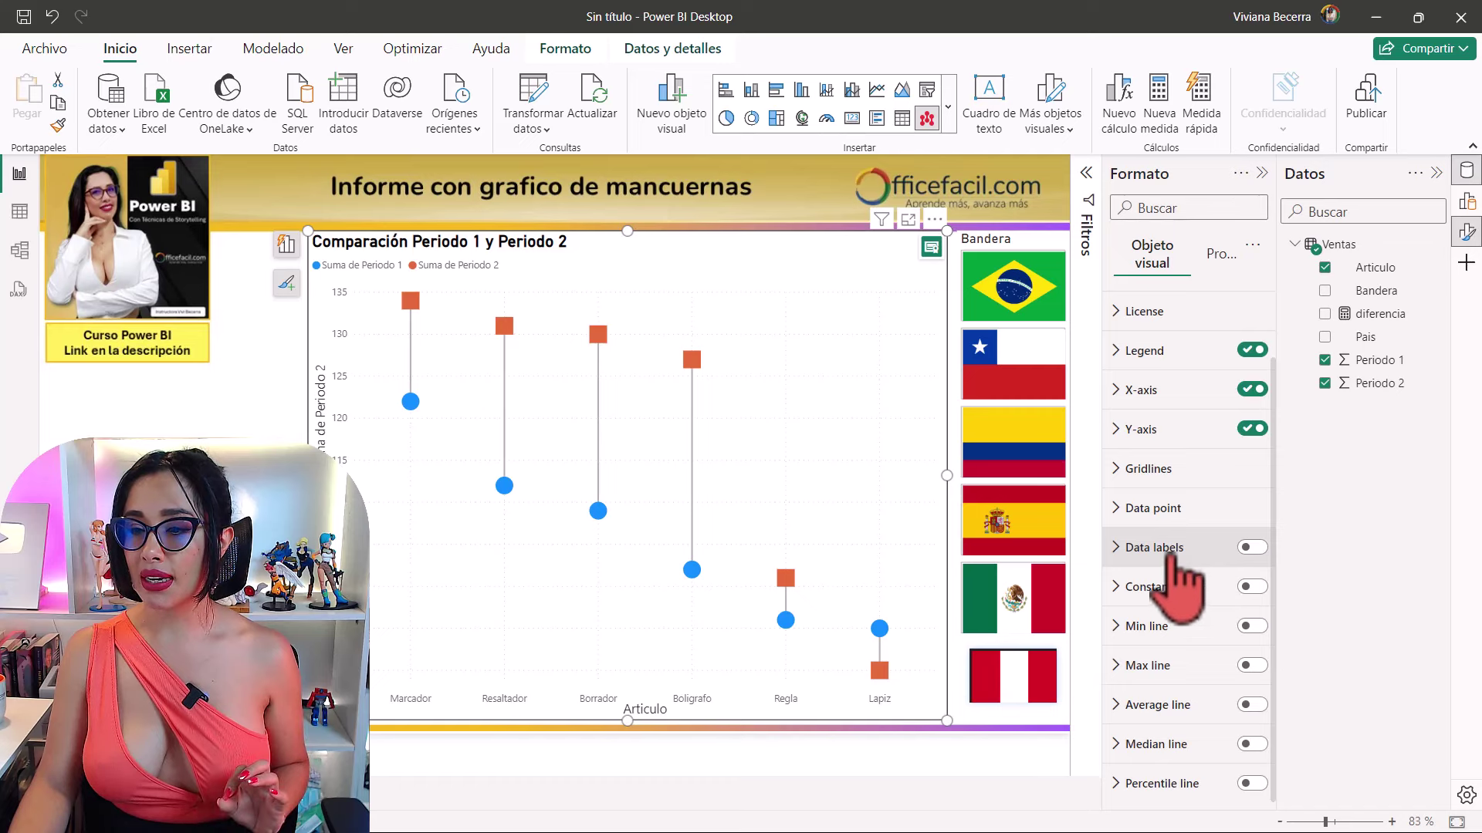
click(1169, 550)
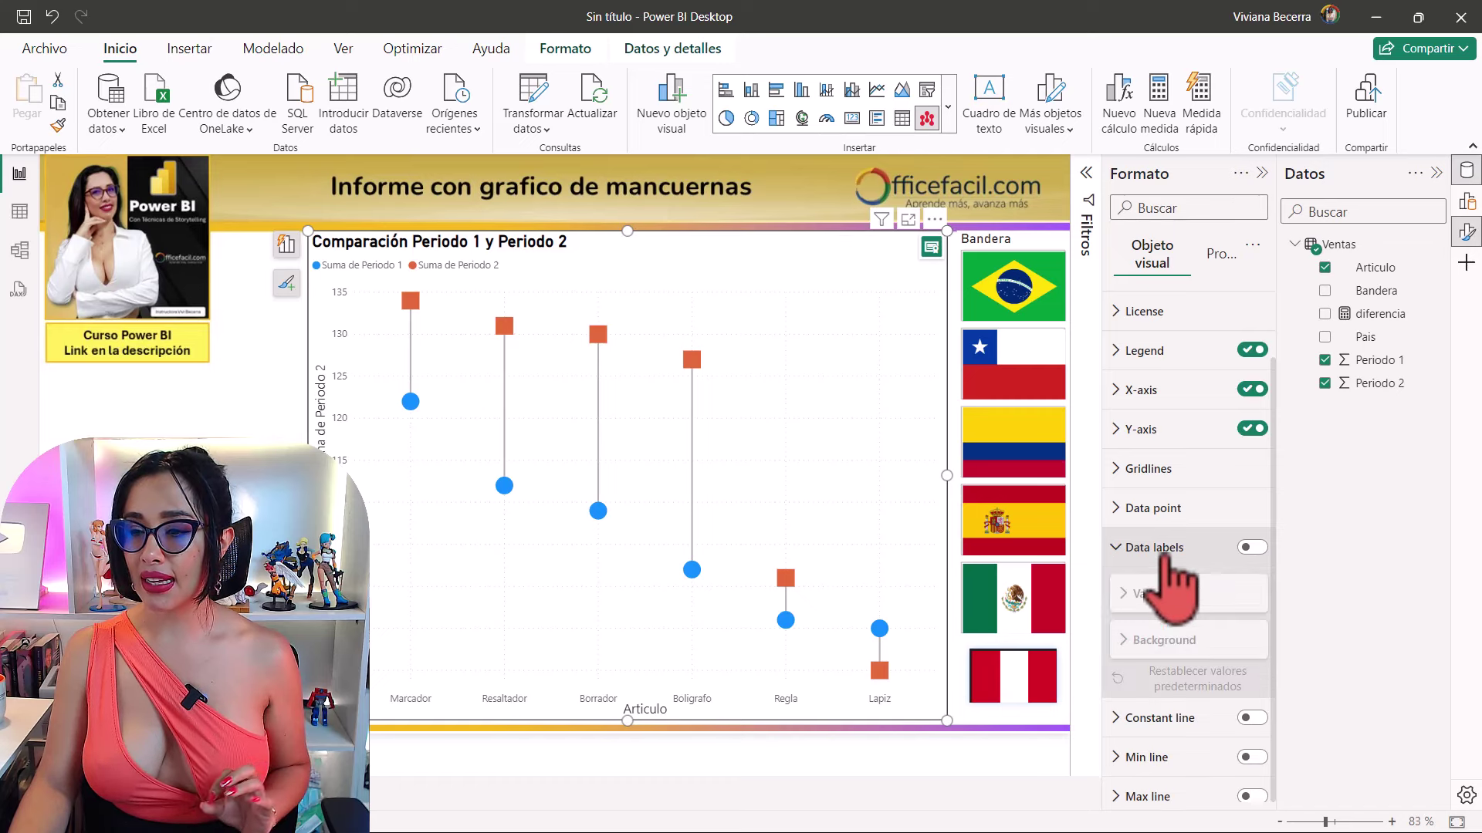
click(1251, 547)
click(1149, 594)
scroll(1189, 617, down, 2)
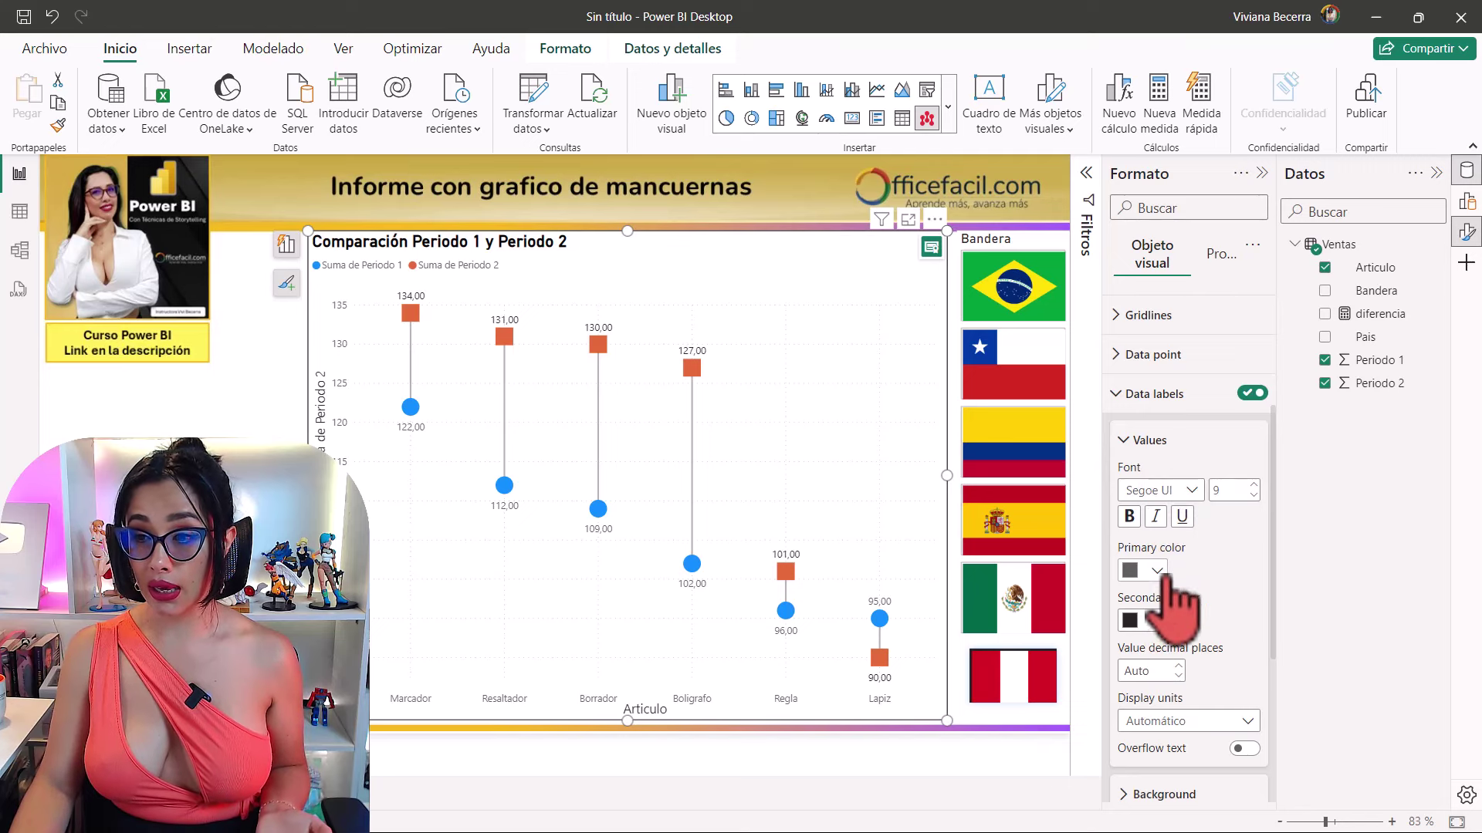
Make the primary and secondary labels black, bold, size 11, with 0 decimal places.
click(1155, 571)
click(1169, 486)
click(1150, 621)
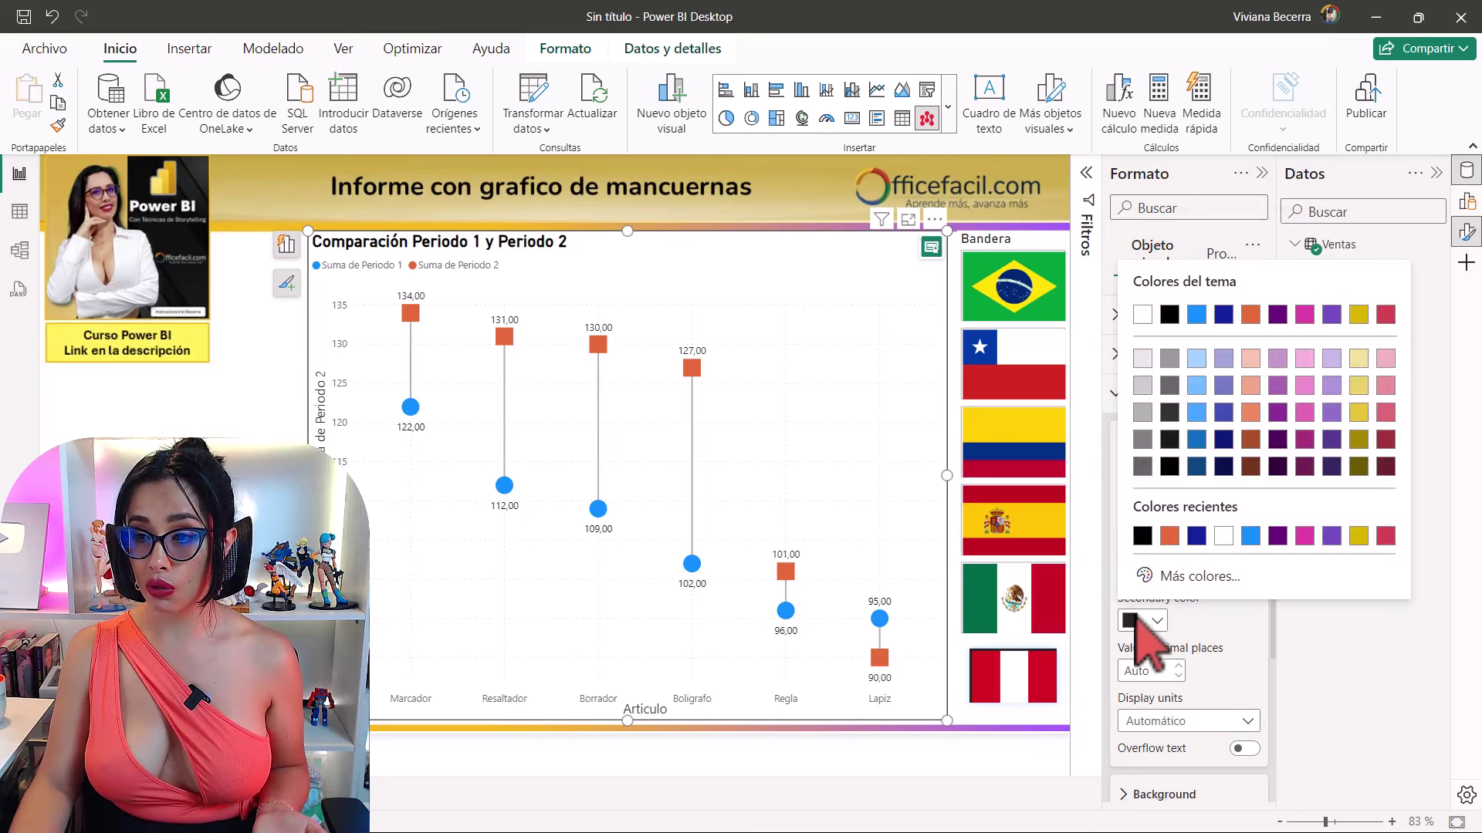
click(1146, 540)
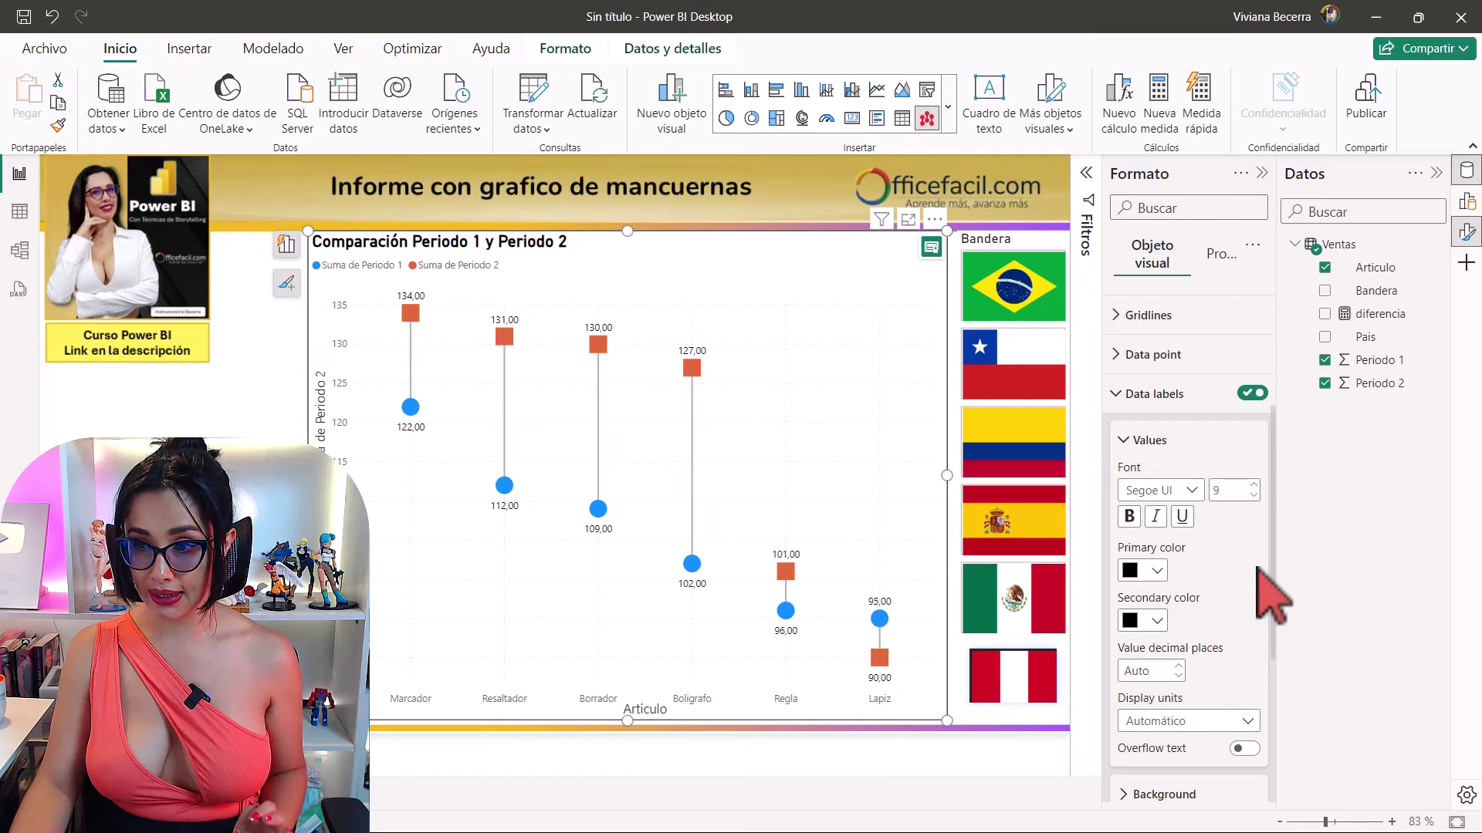
click(1254, 485)
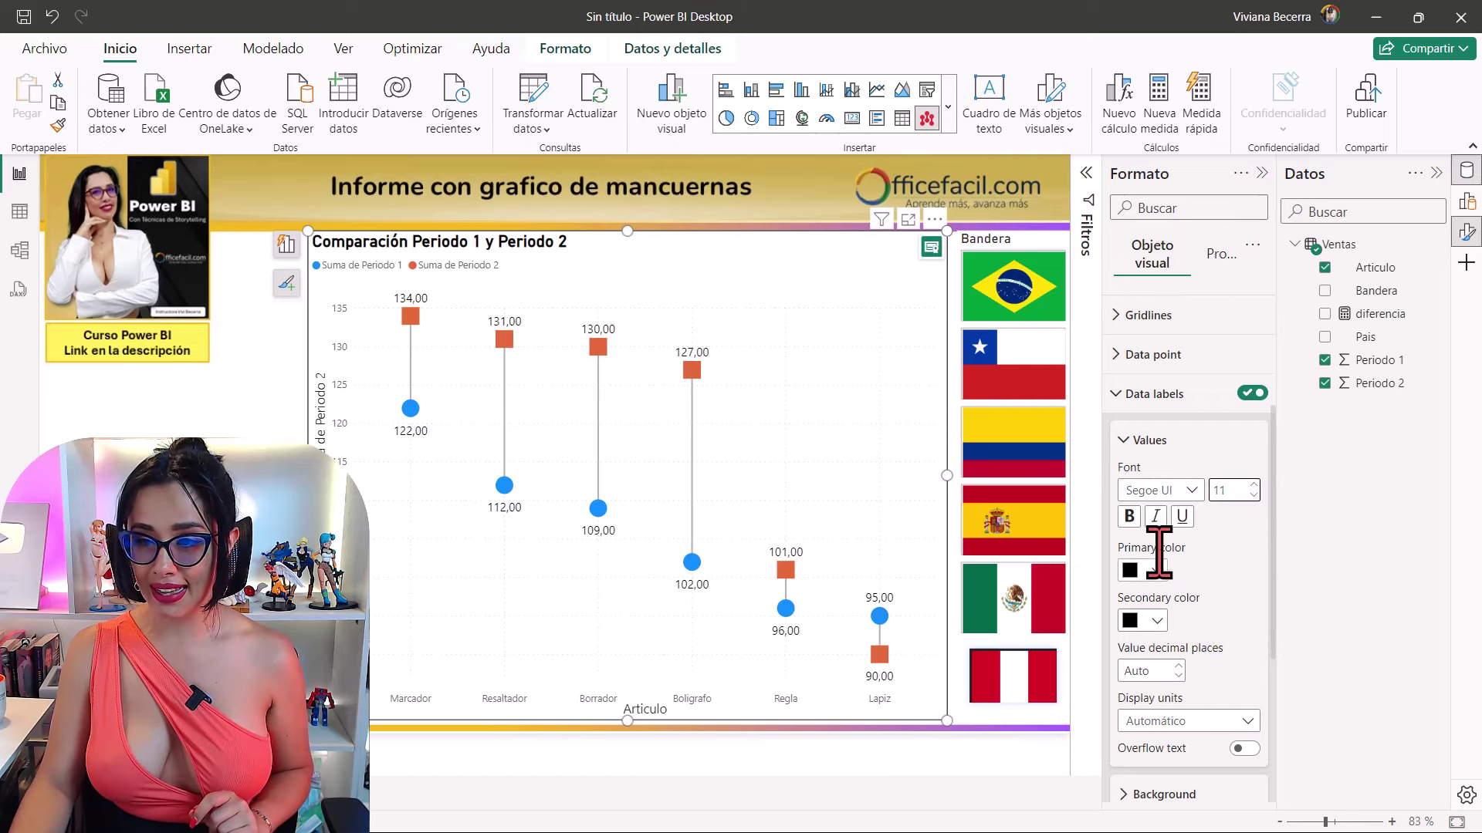
click(1129, 516)
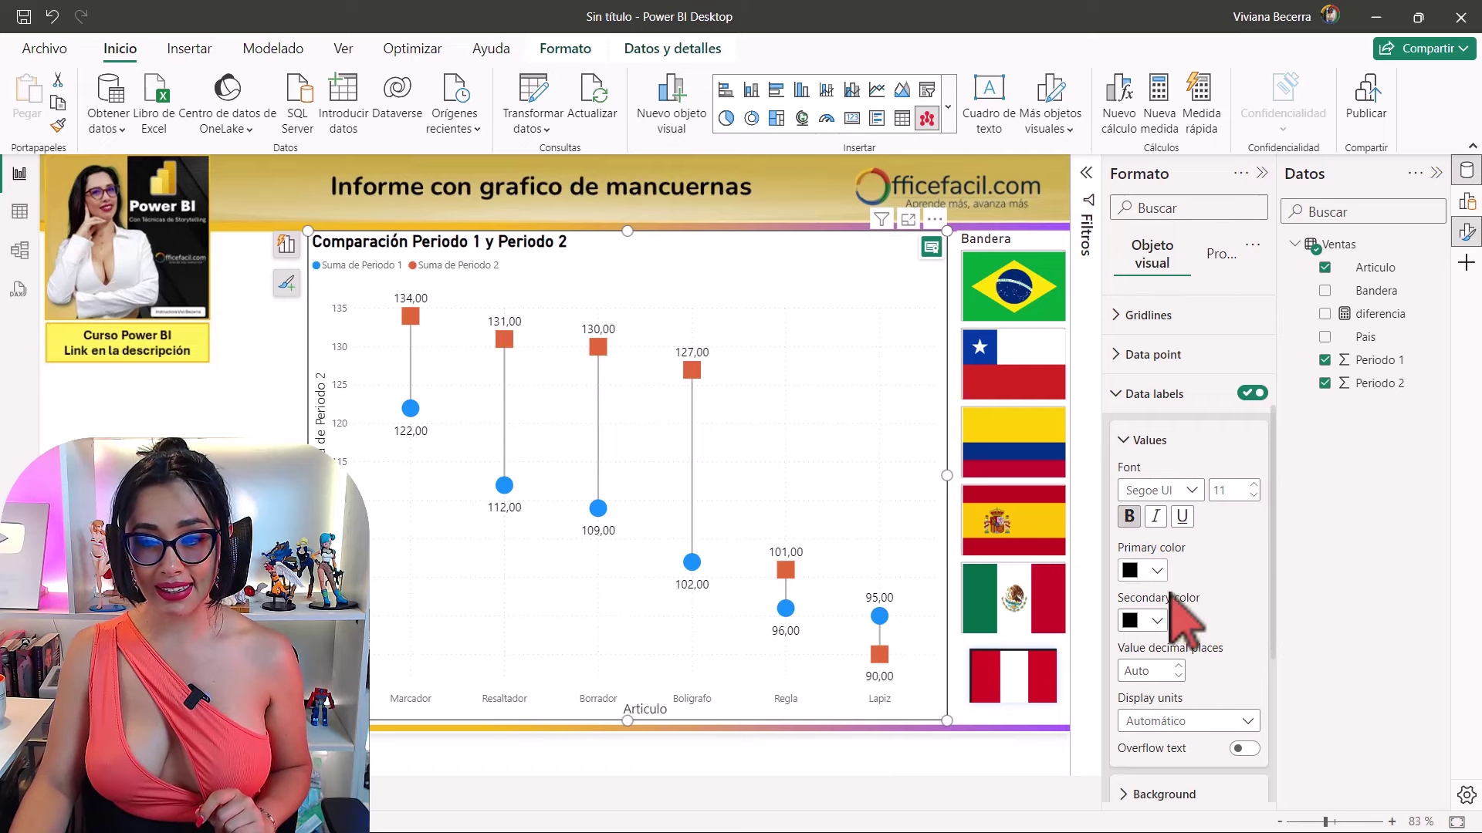
click(1179, 676)
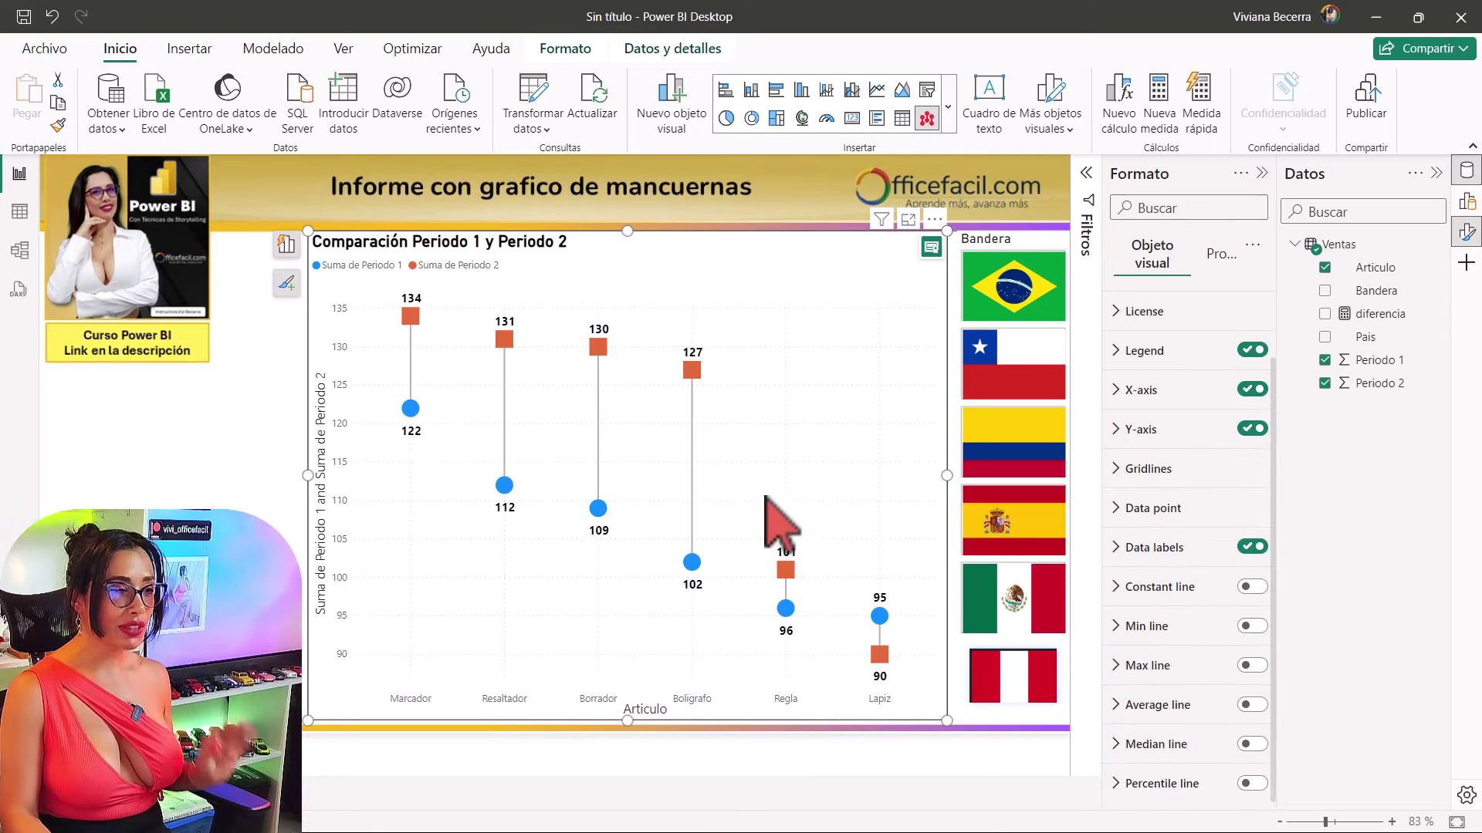
Switch off the Y-axis title and then the whole Y-axis.
click(1145, 430)
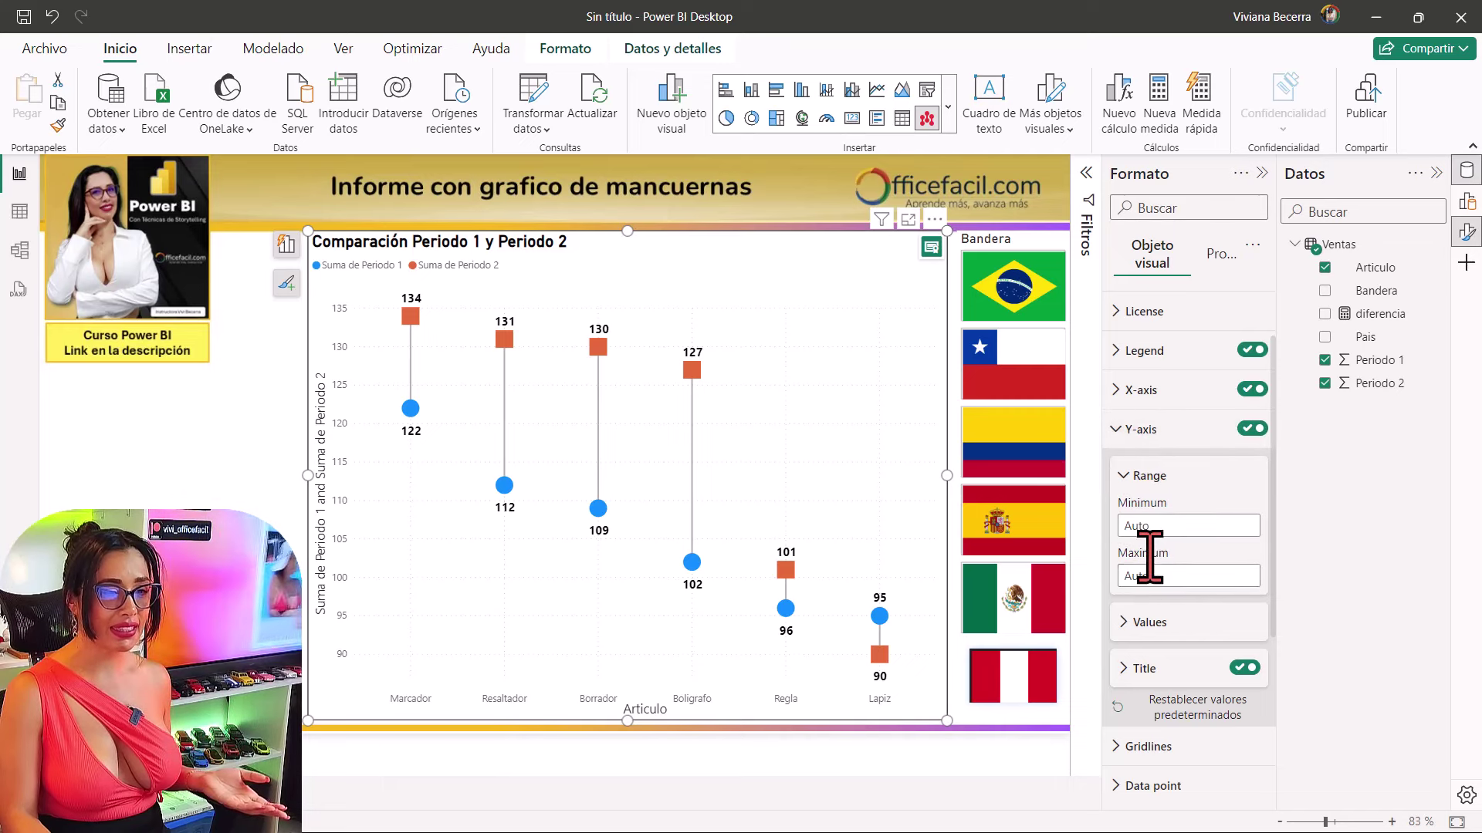
click(1246, 669)
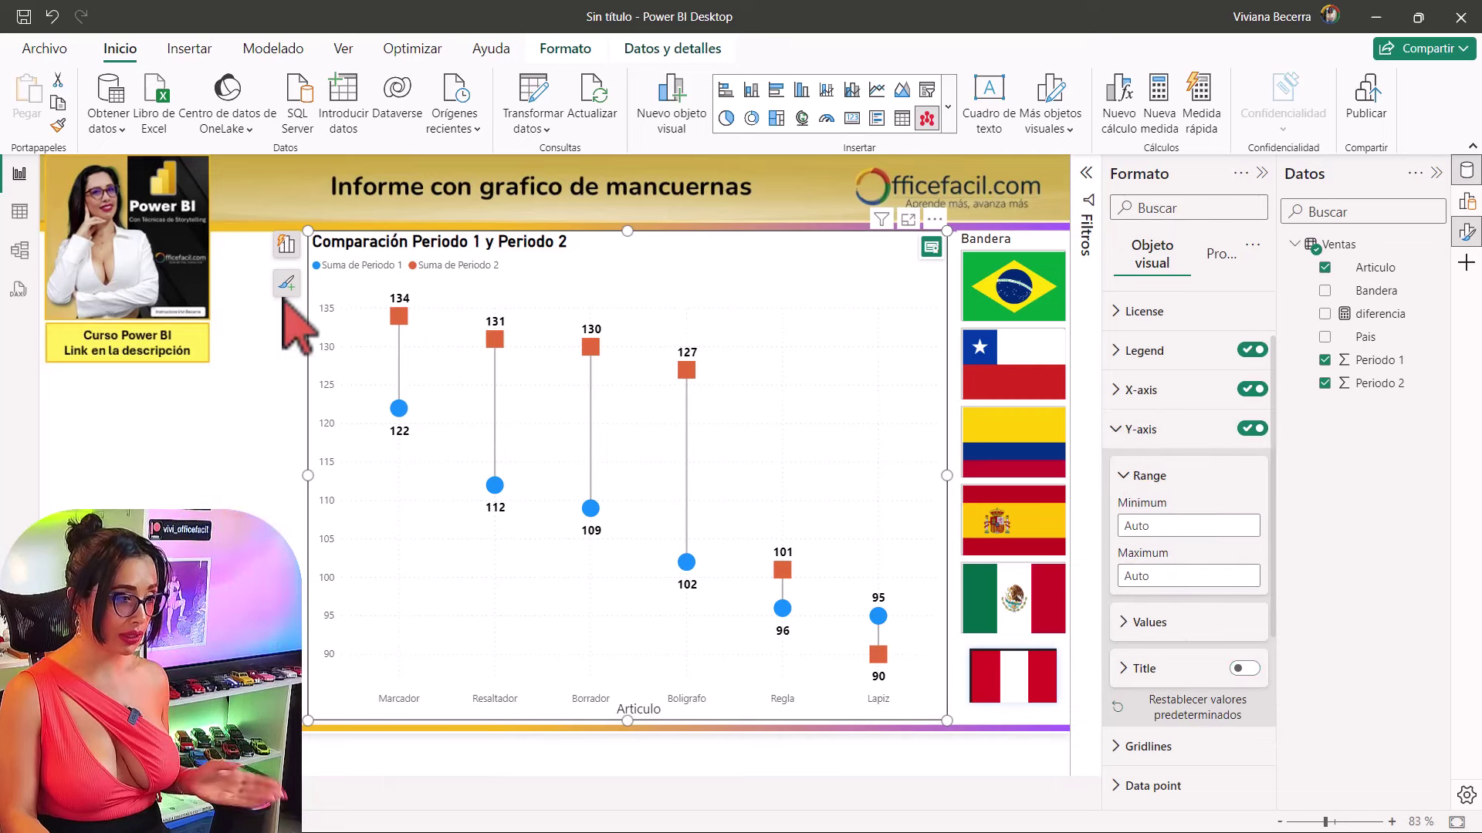
click(1252, 428)
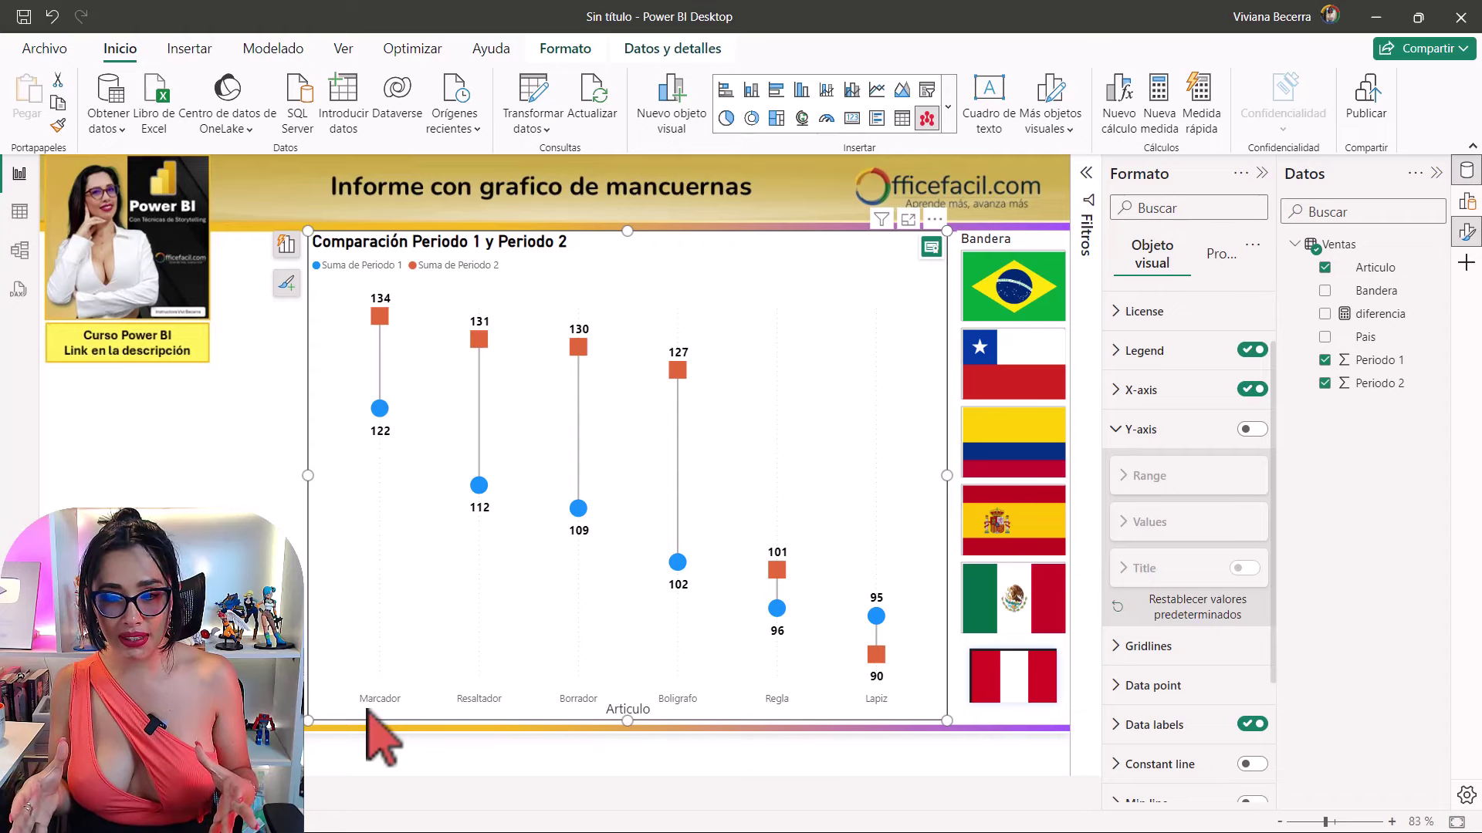
click(1162, 431)
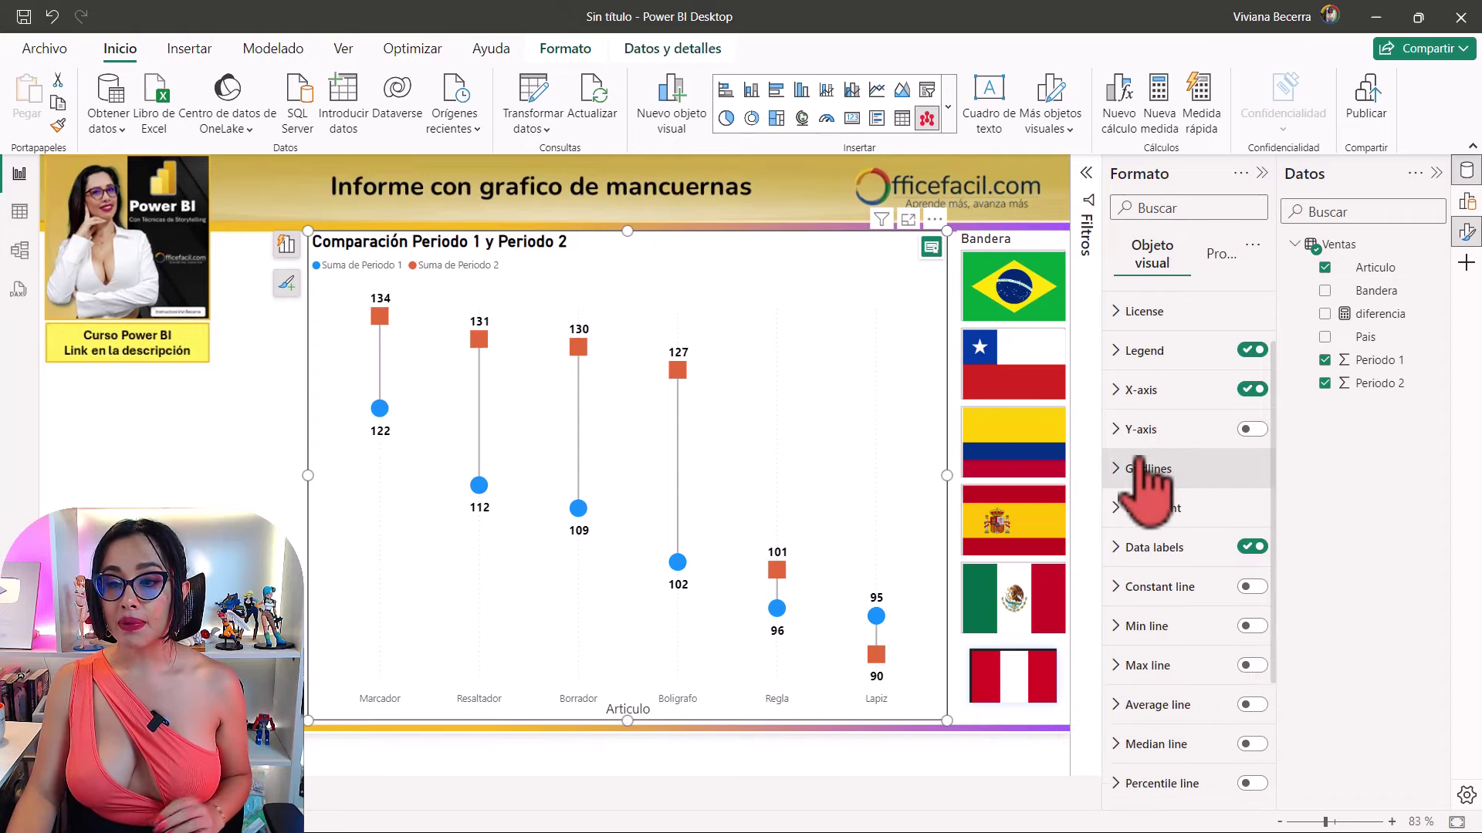
Make the X-axis category labels size 13, bold and purple.
click(1142, 392)
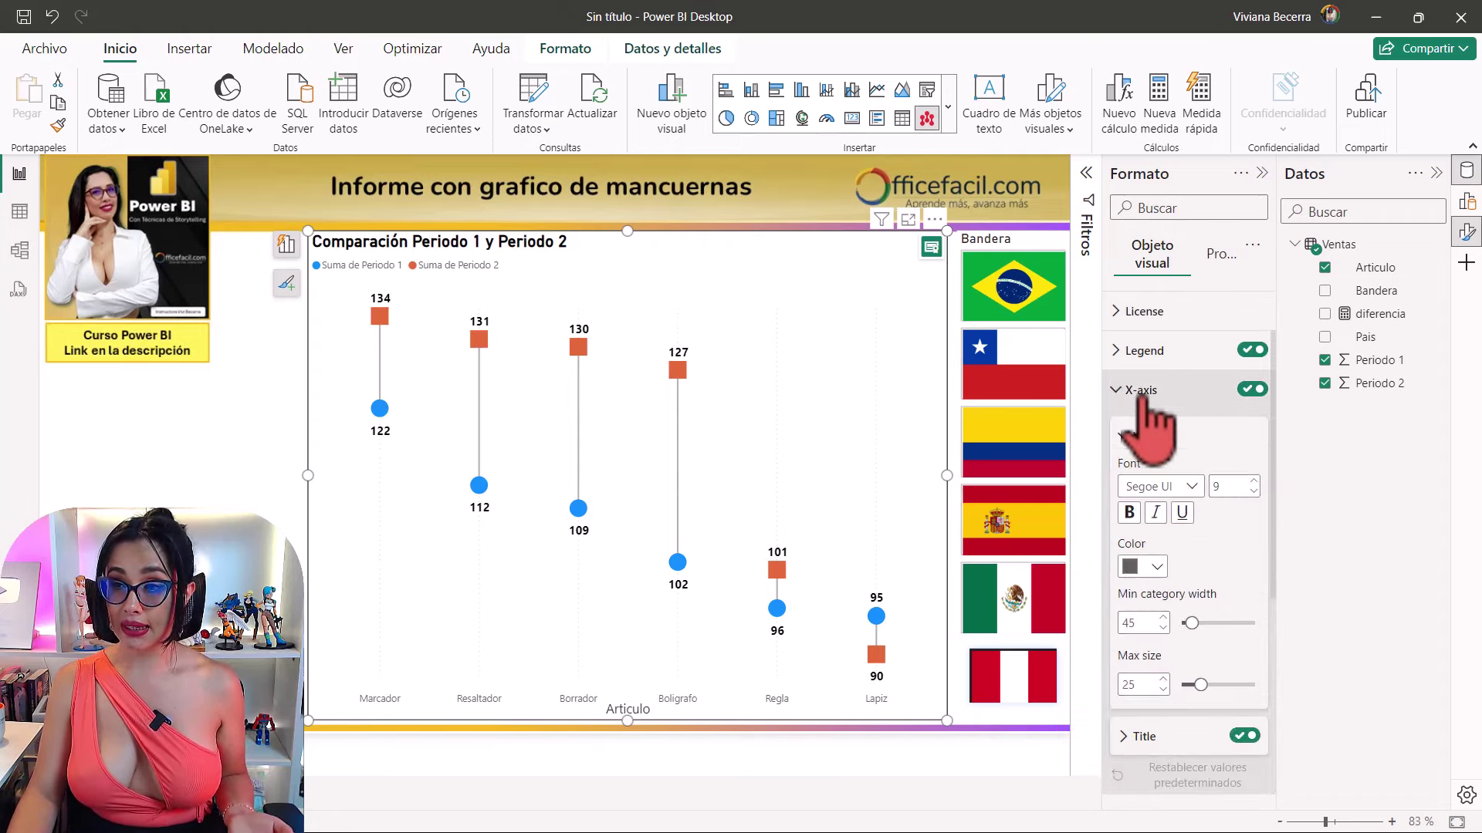
click(1254, 482)
click(1254, 481)
click(1129, 512)
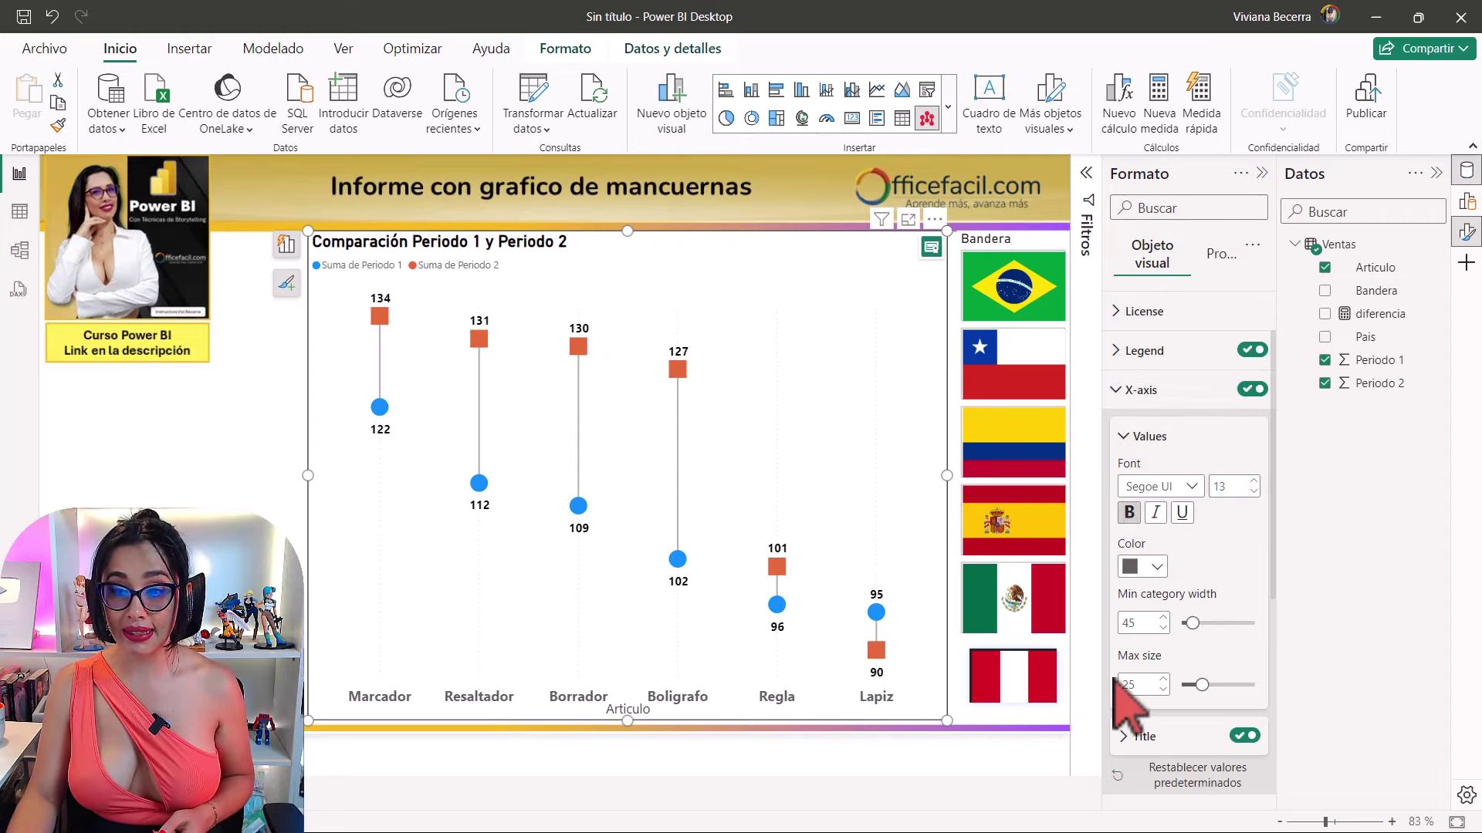
click(1150, 566)
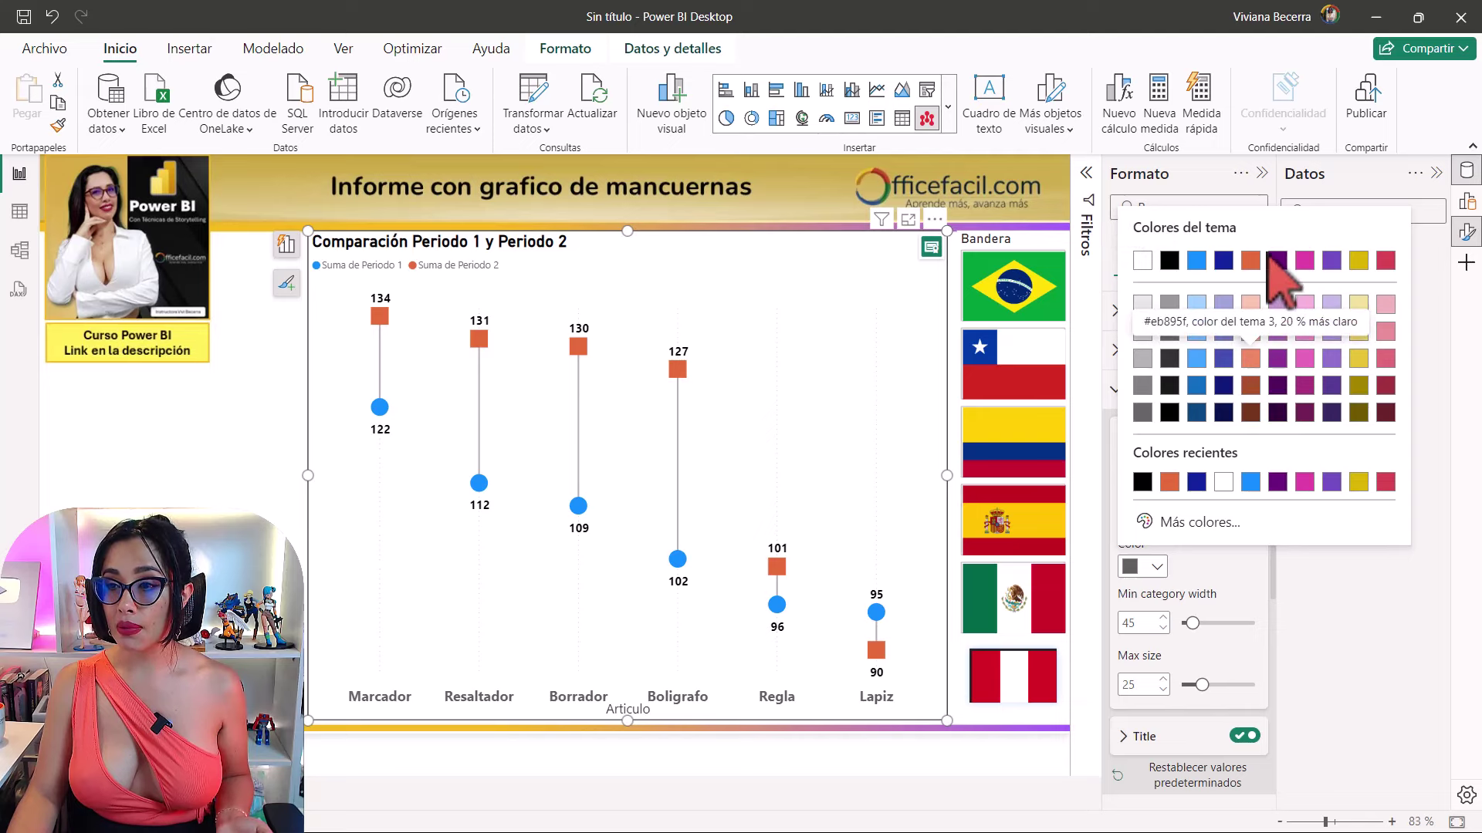
click(1278, 261)
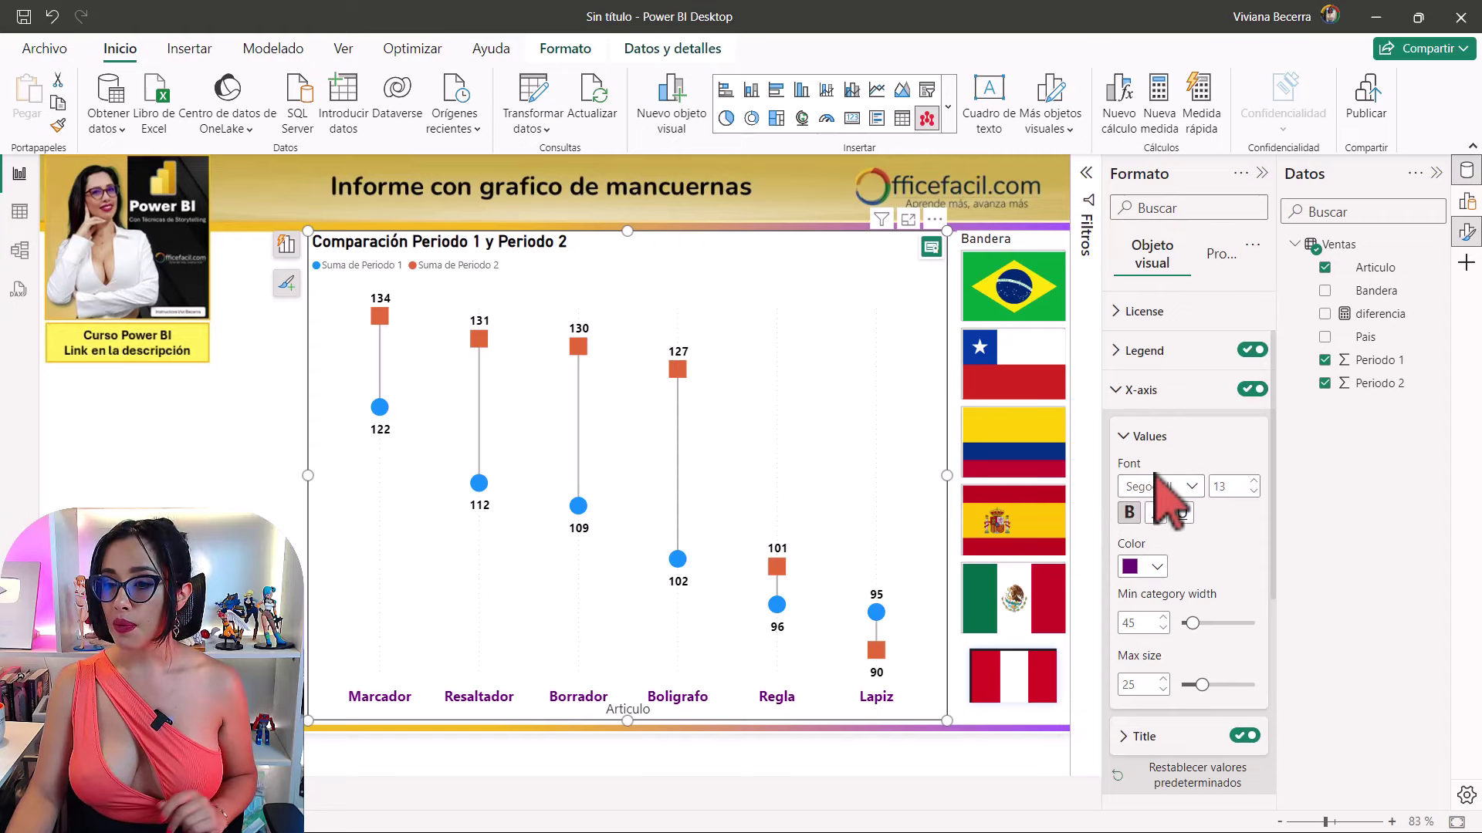
Make the Articulo X-axis title size 16, bold and underlined.
scroll(1208, 587, down, 2)
click(1144, 583)
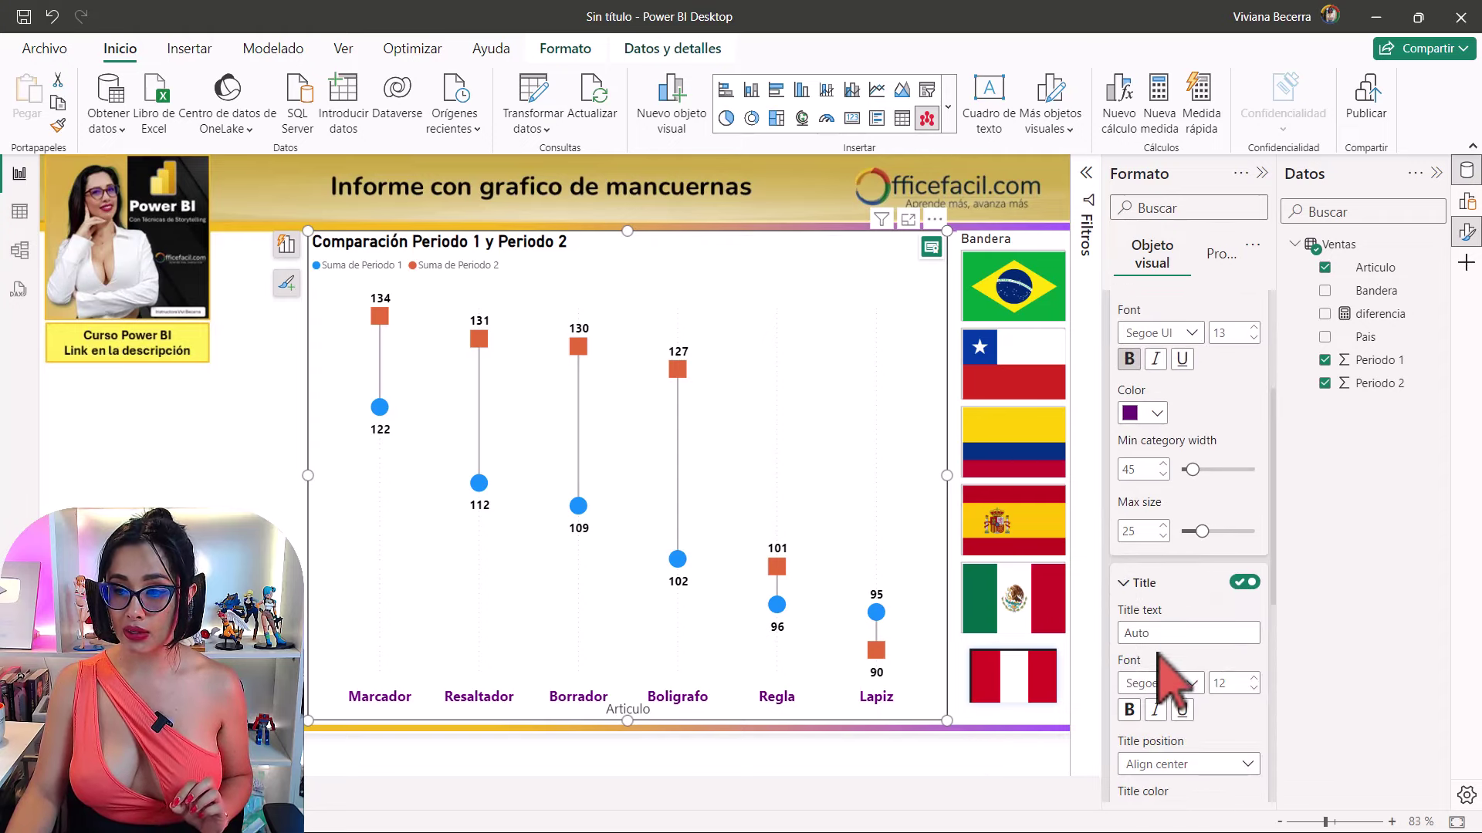
click(1254, 678)
click(1129, 709)
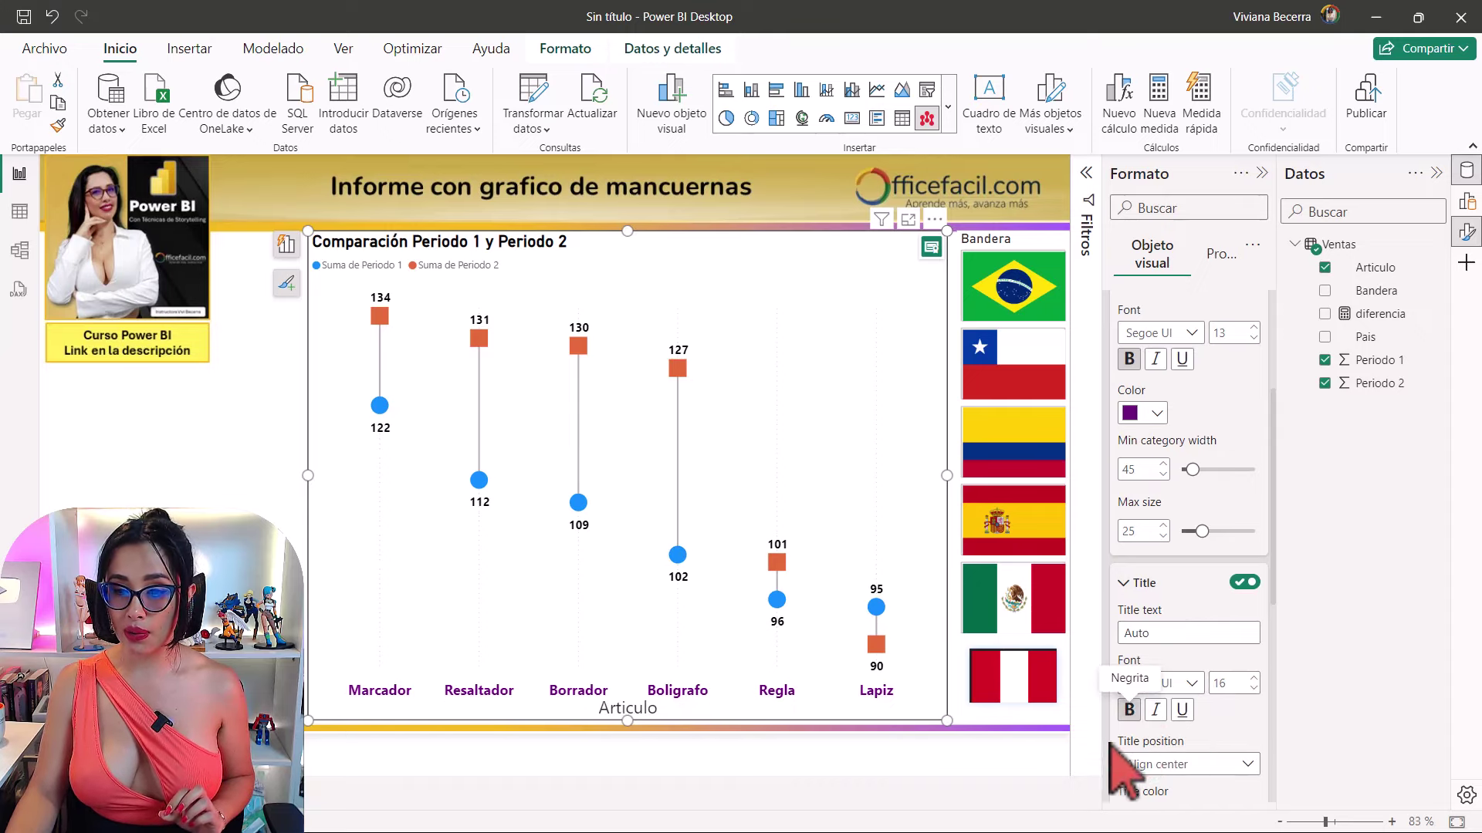
click(1181, 709)
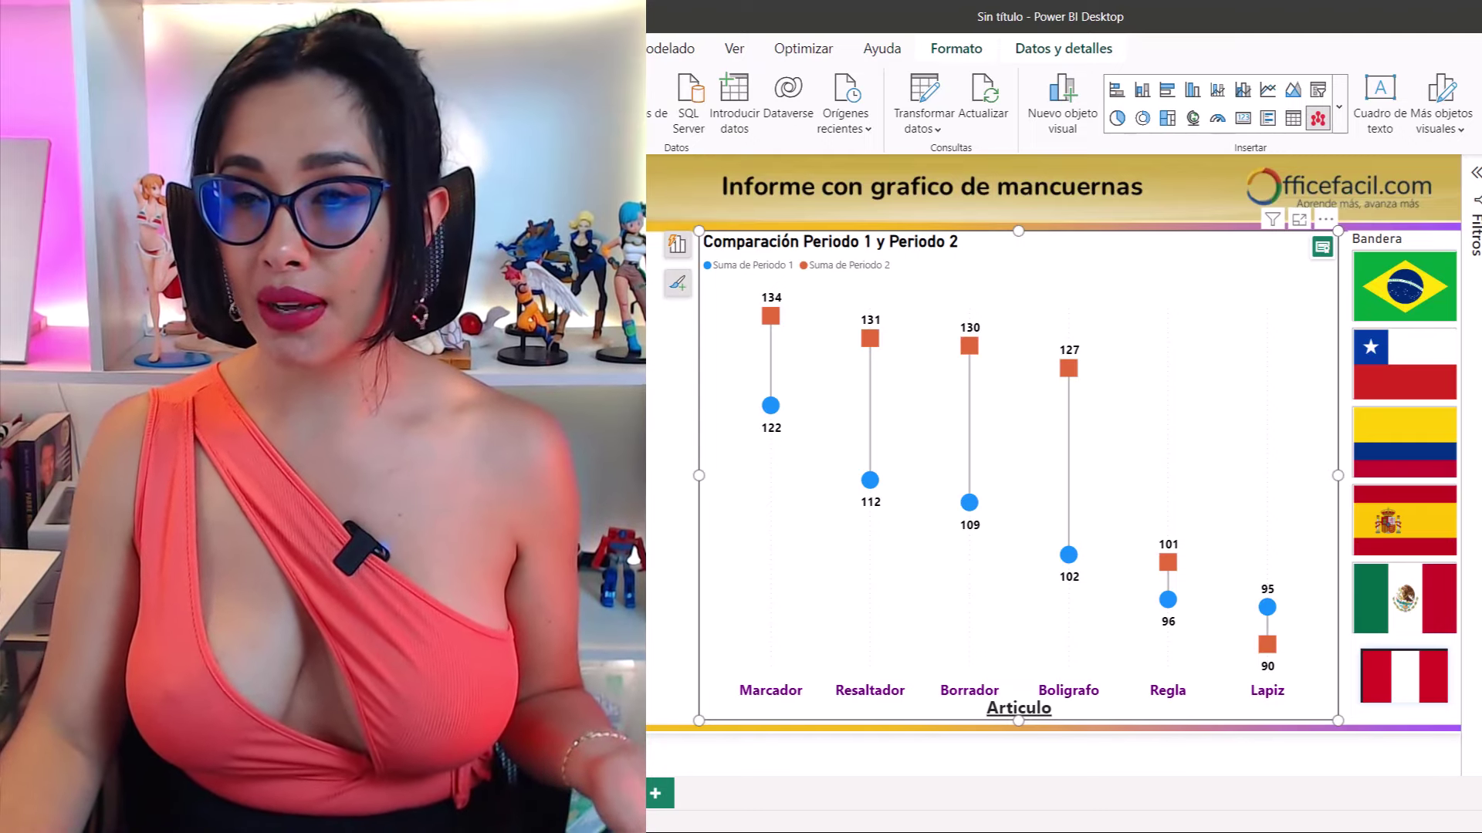
click(1405, 294)
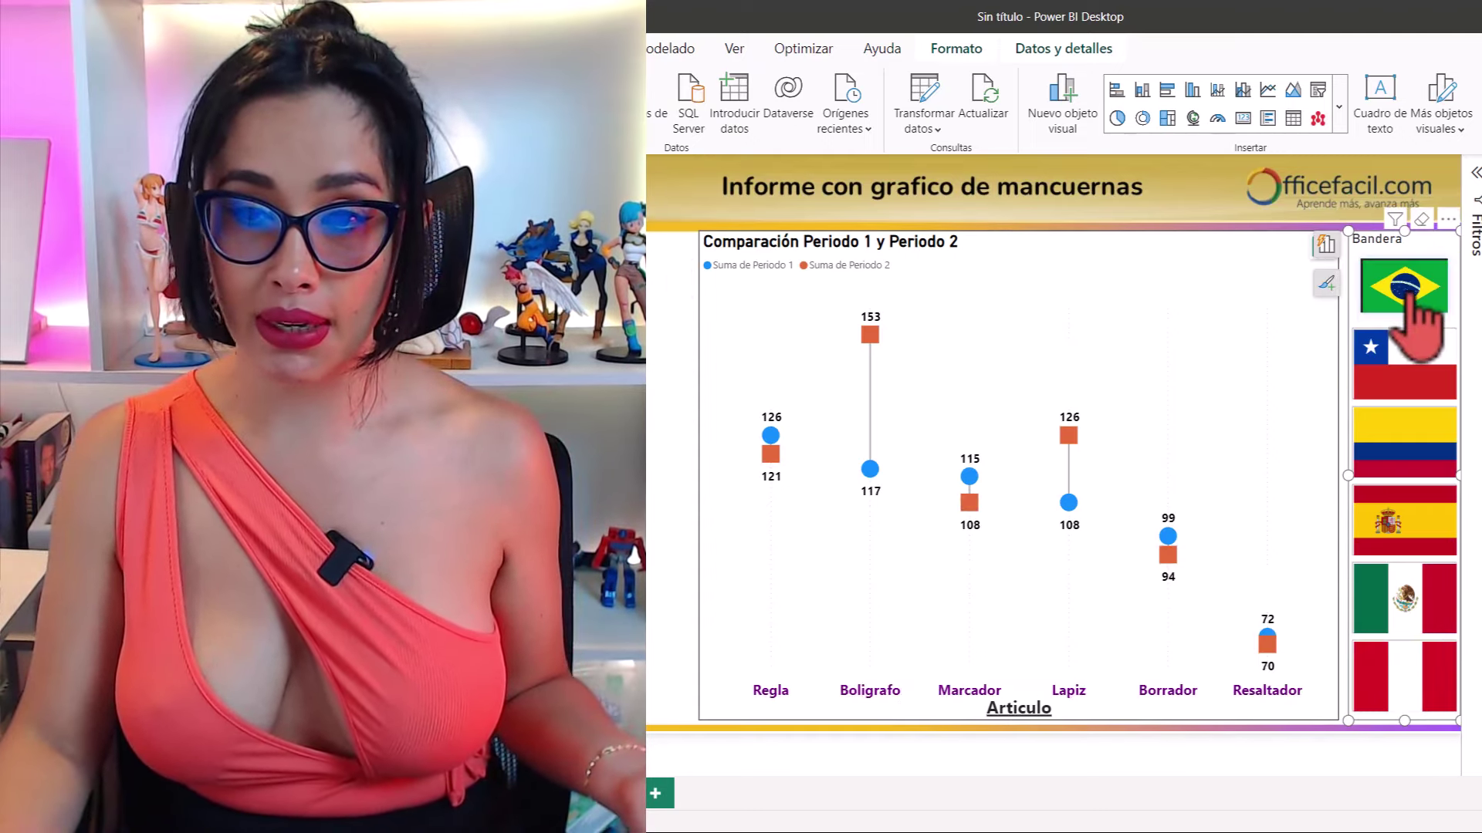
click(1427, 371)
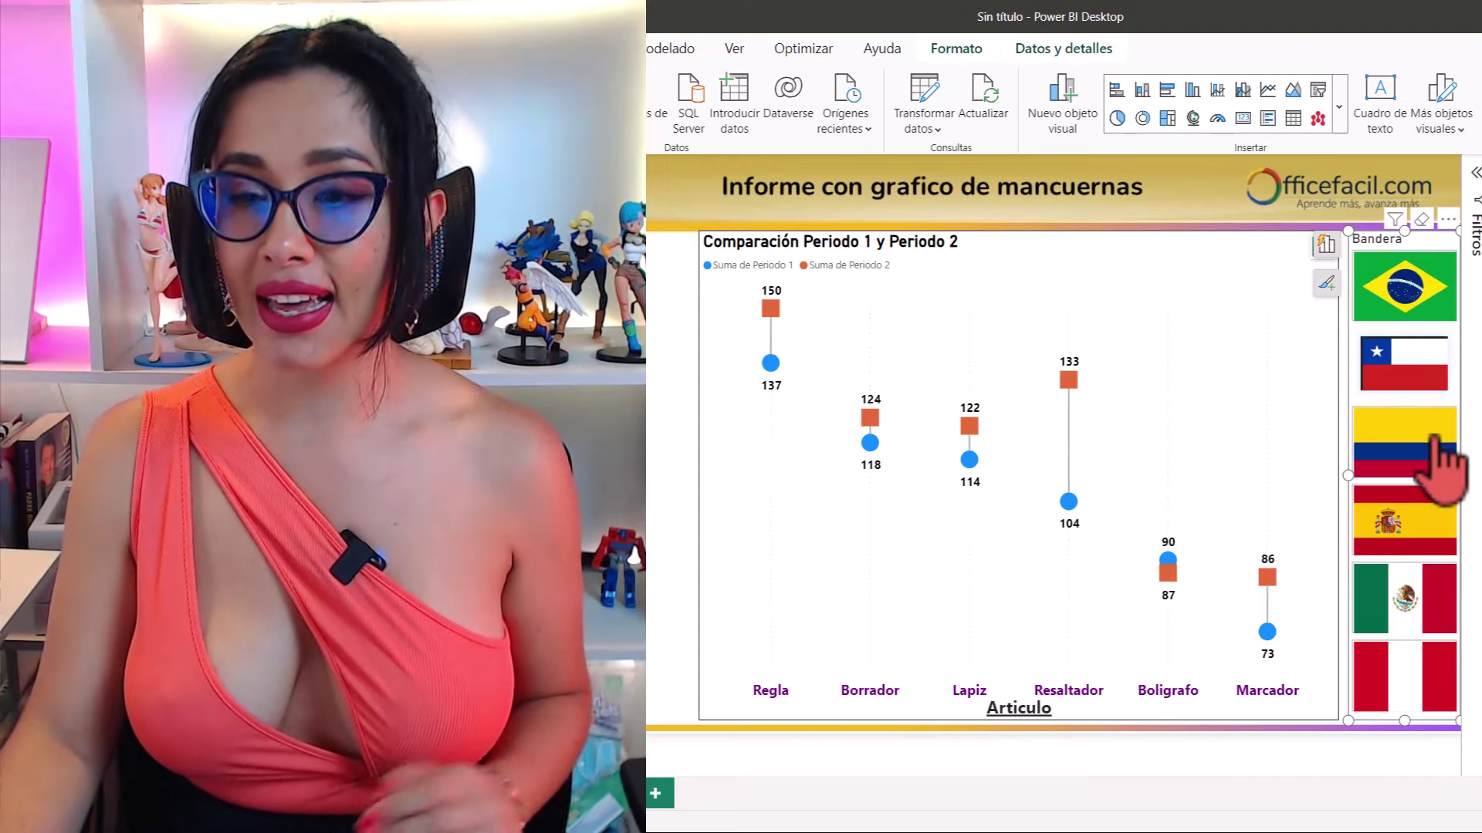
click(1426, 457)
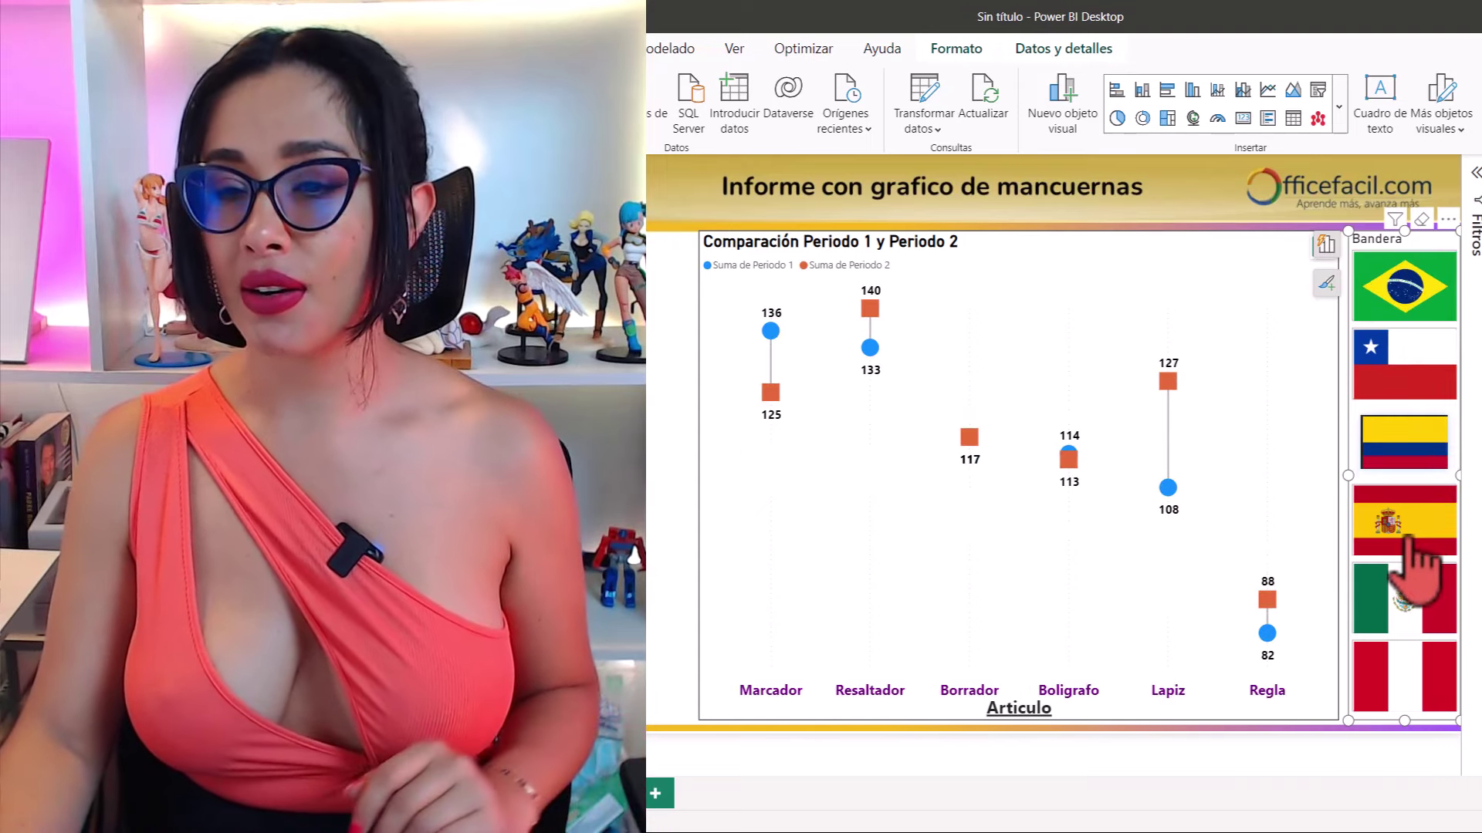
click(1412, 521)
click(1405, 592)
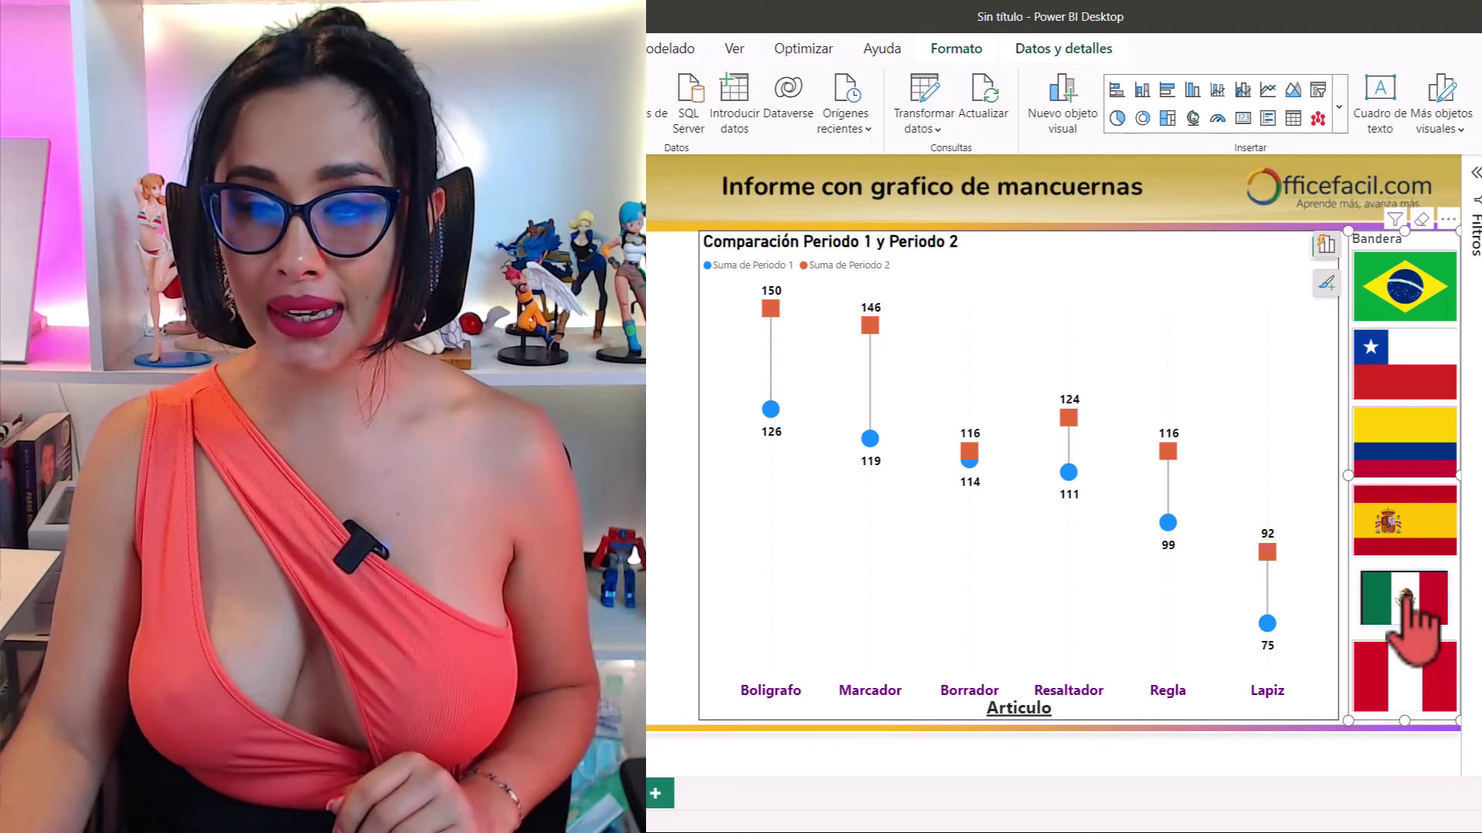
click(1432, 691)
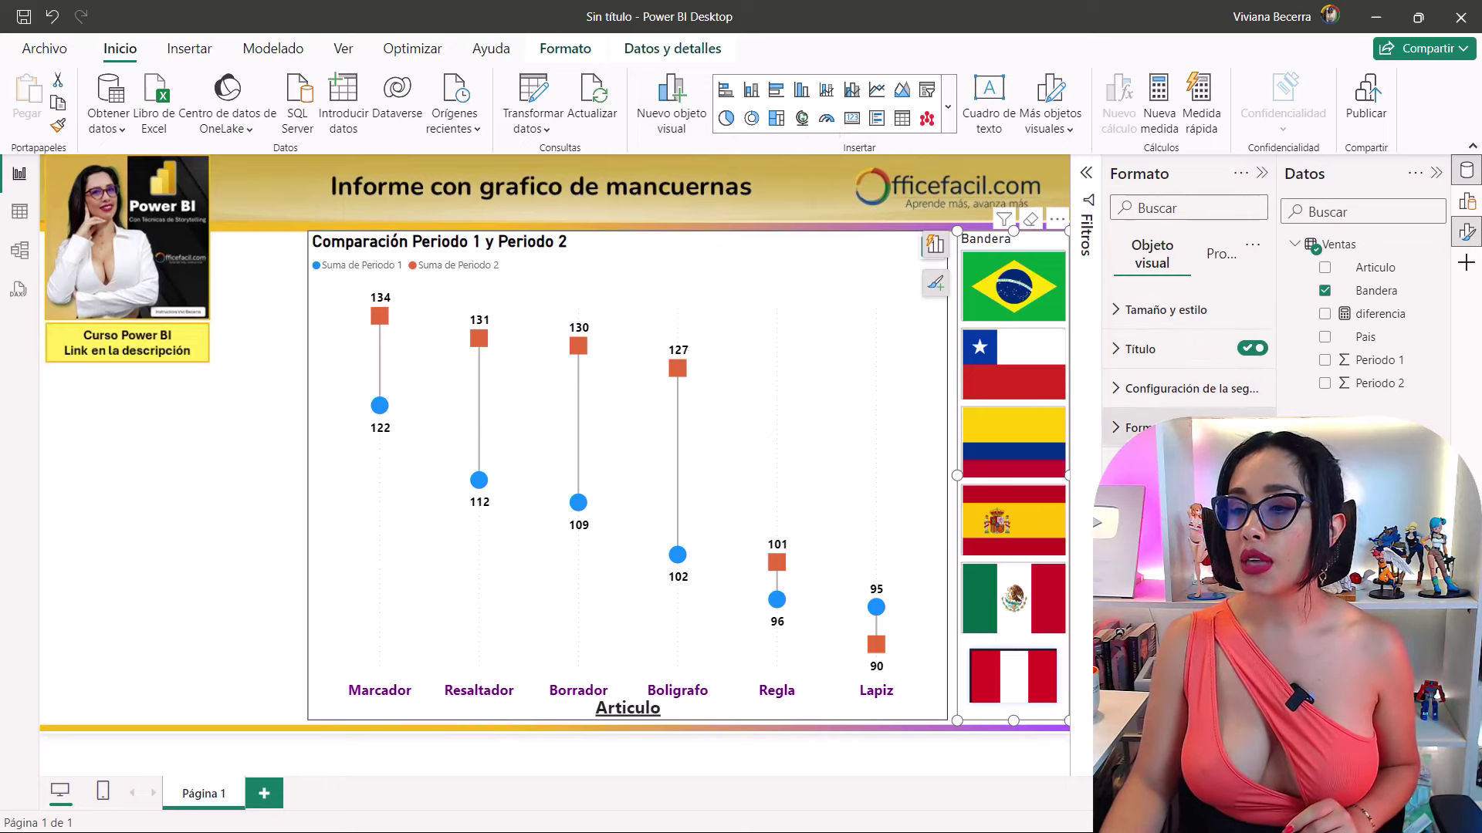
Select the dumbbell chart and show its field wells in the Compilar pane.
click(877, 284)
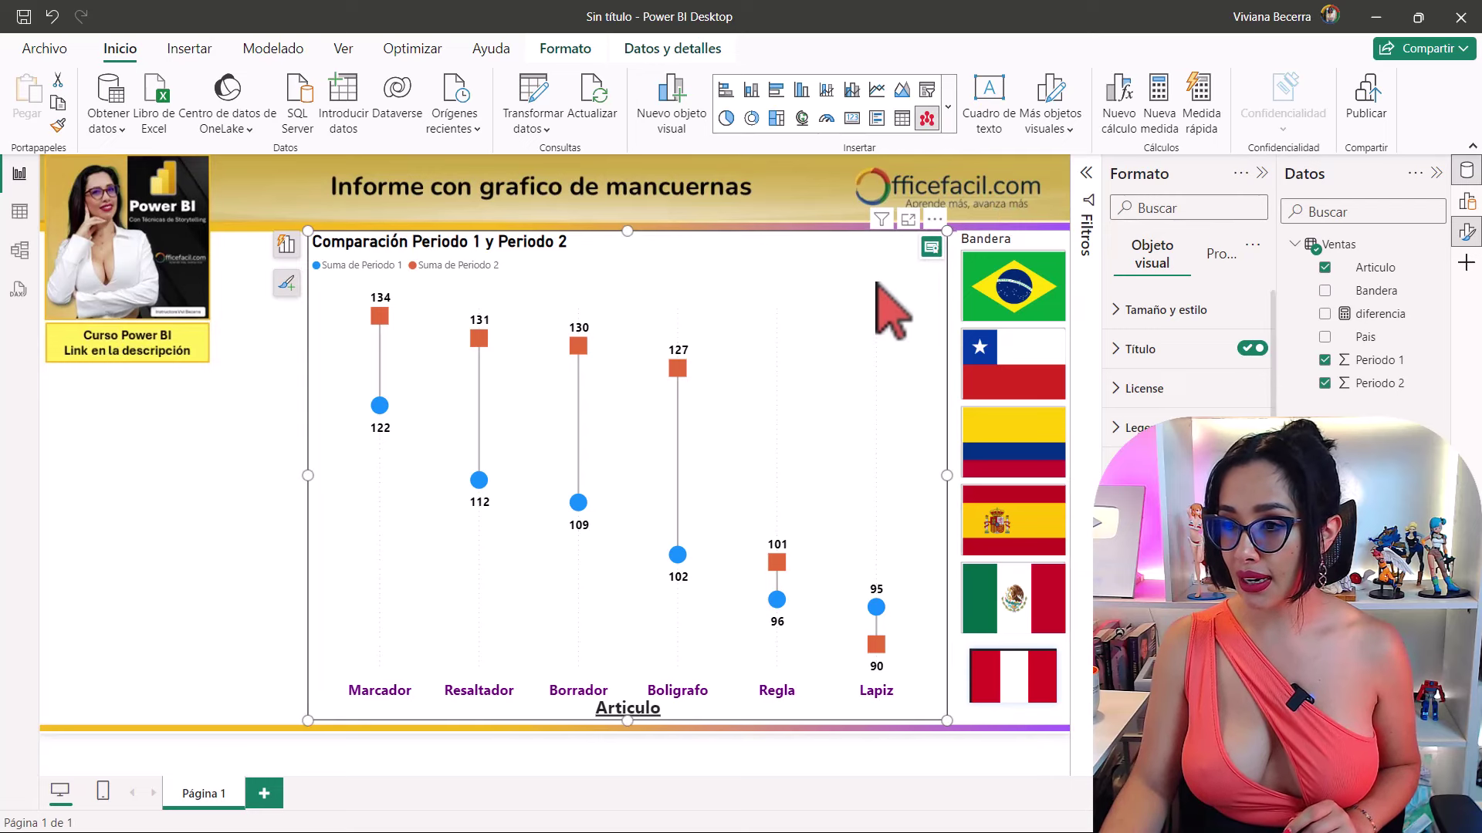
click(1466, 202)
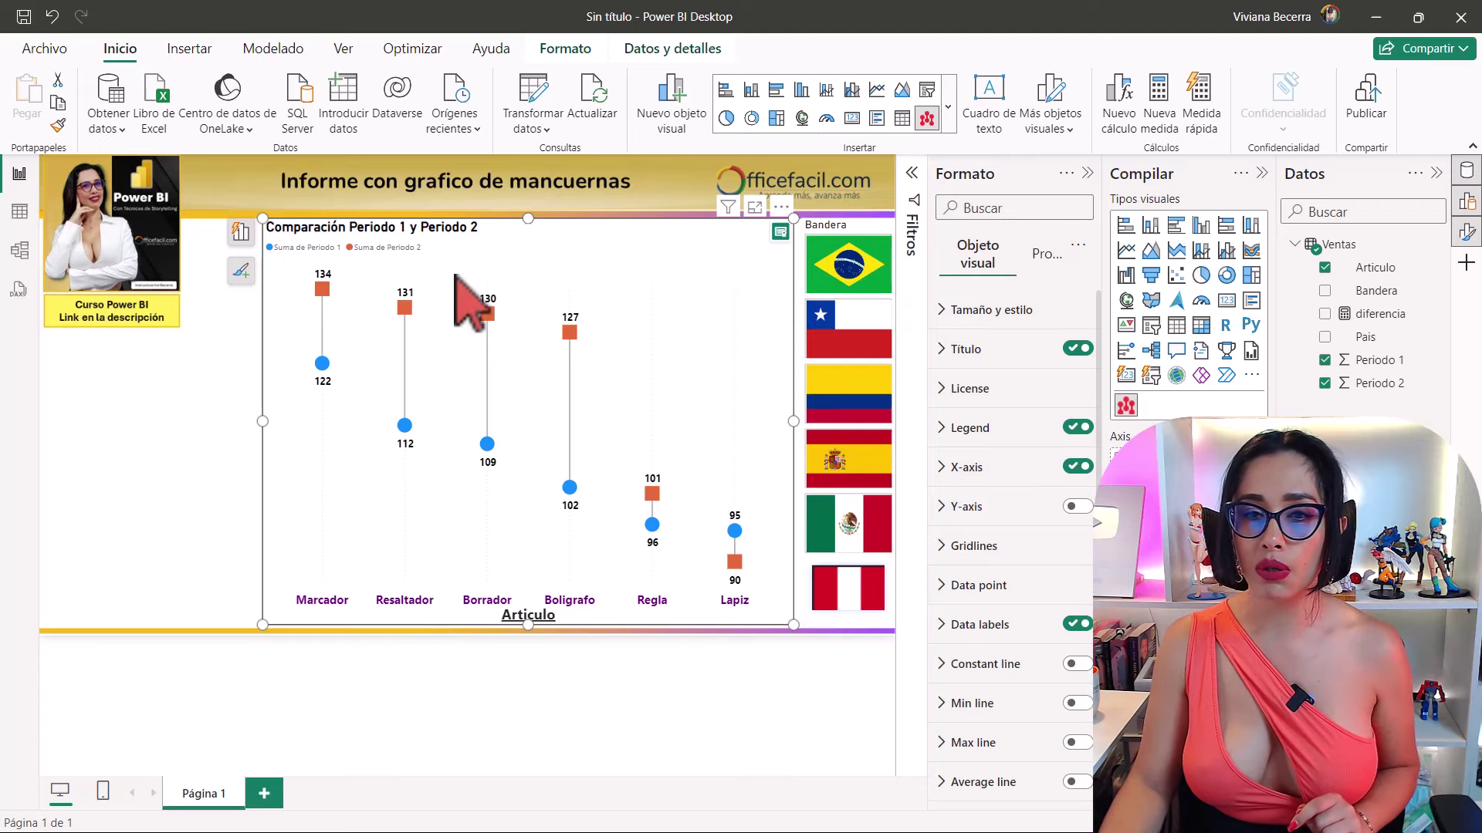
click(241, 230)
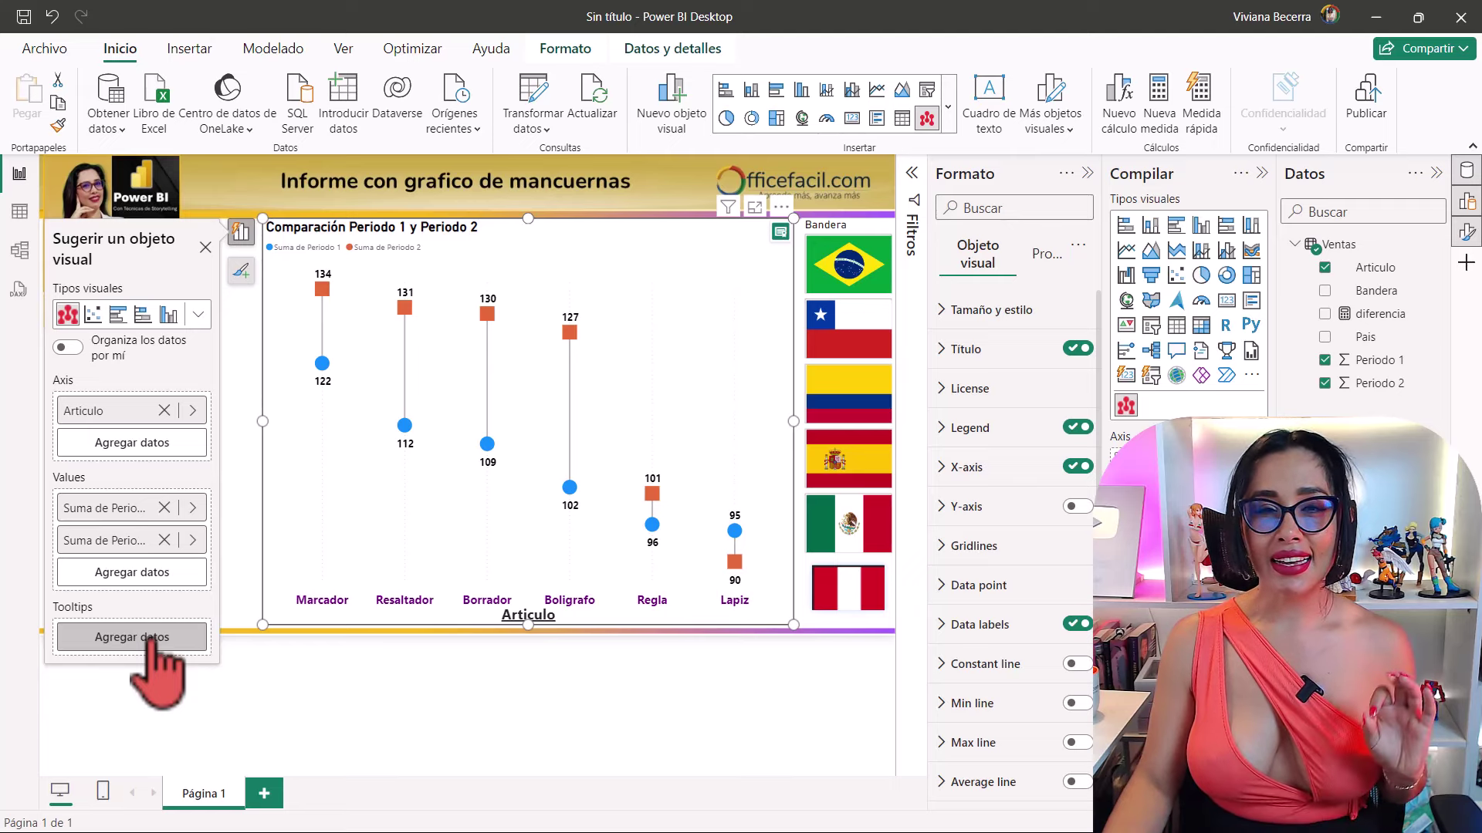
Add the diferencia measure to the Tooltips well.
click(151, 637)
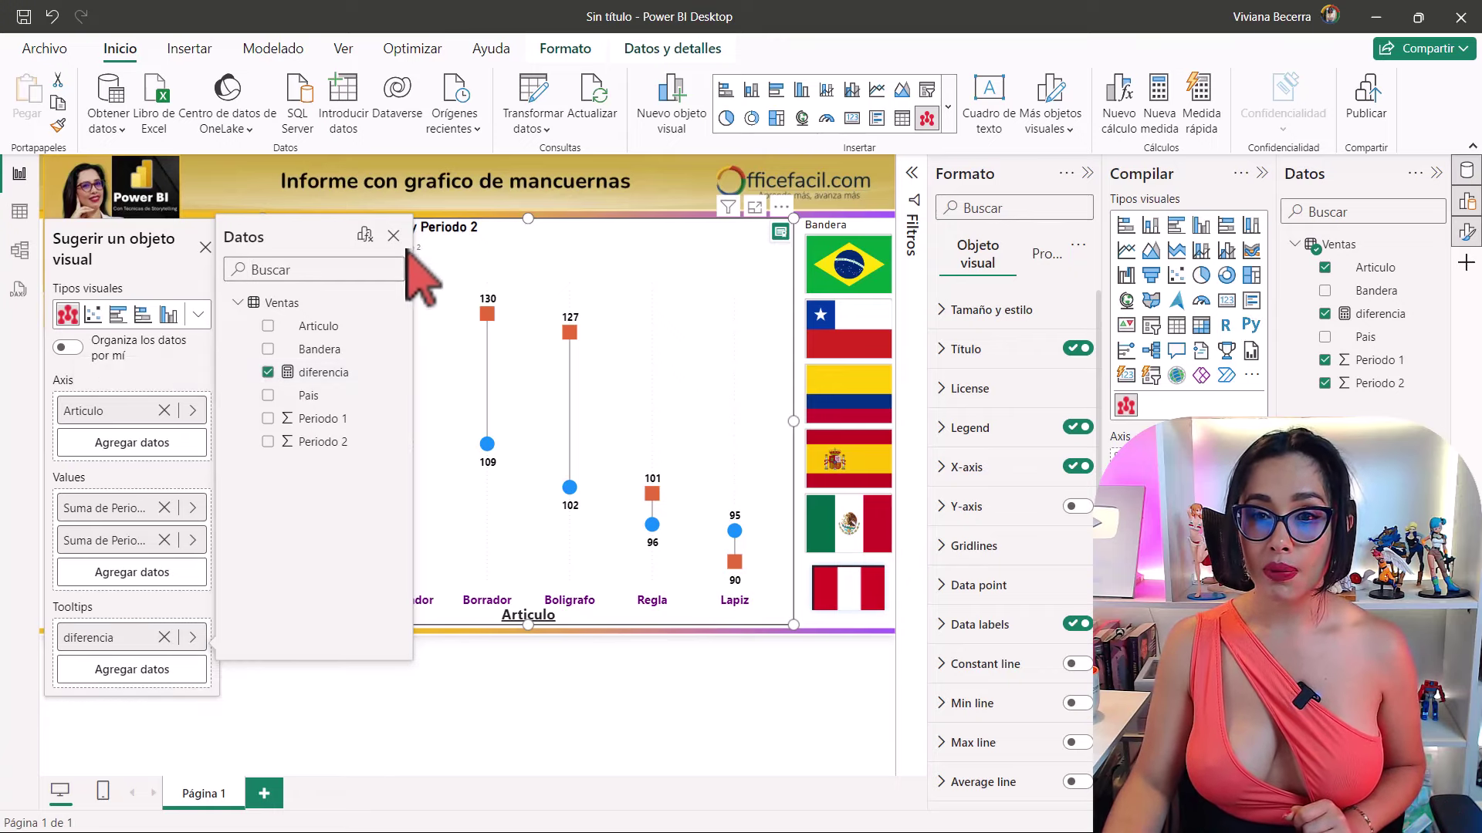
key(Escape)
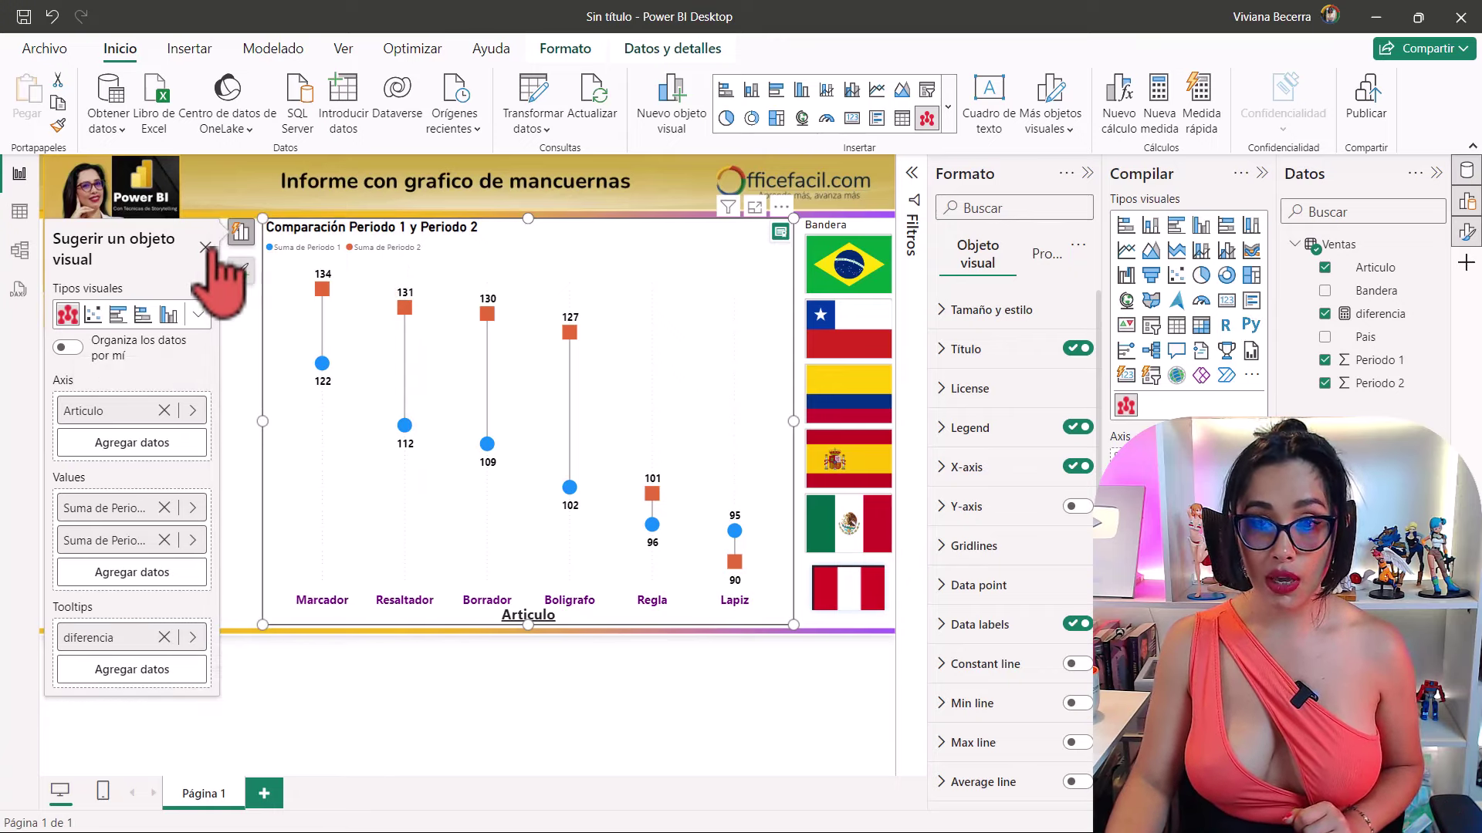